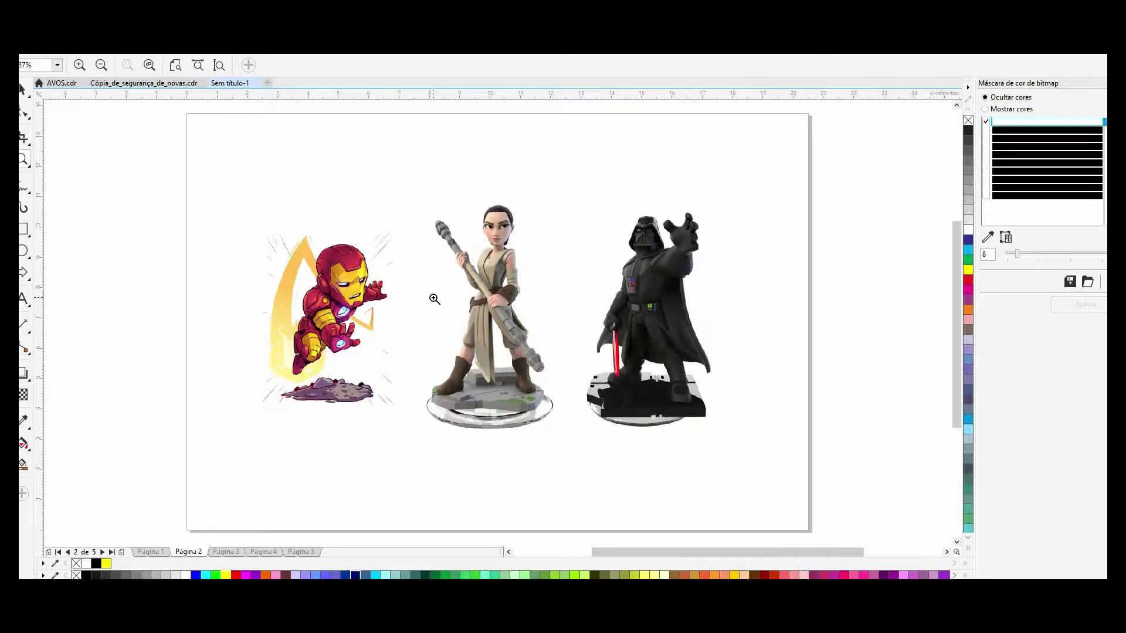
- Examine the Iron Man, Rey and Darth Vader bitmaps on page 2 up close
click(24, 89)
key(z)
drag(259, 244, 429, 383)
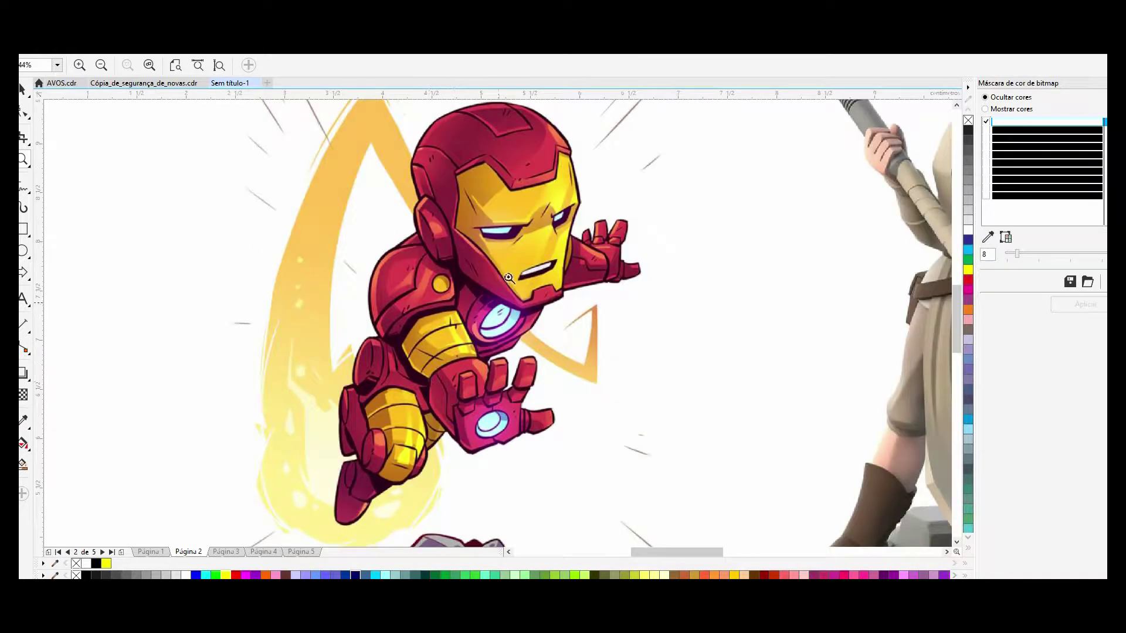
right_click(455, 313)
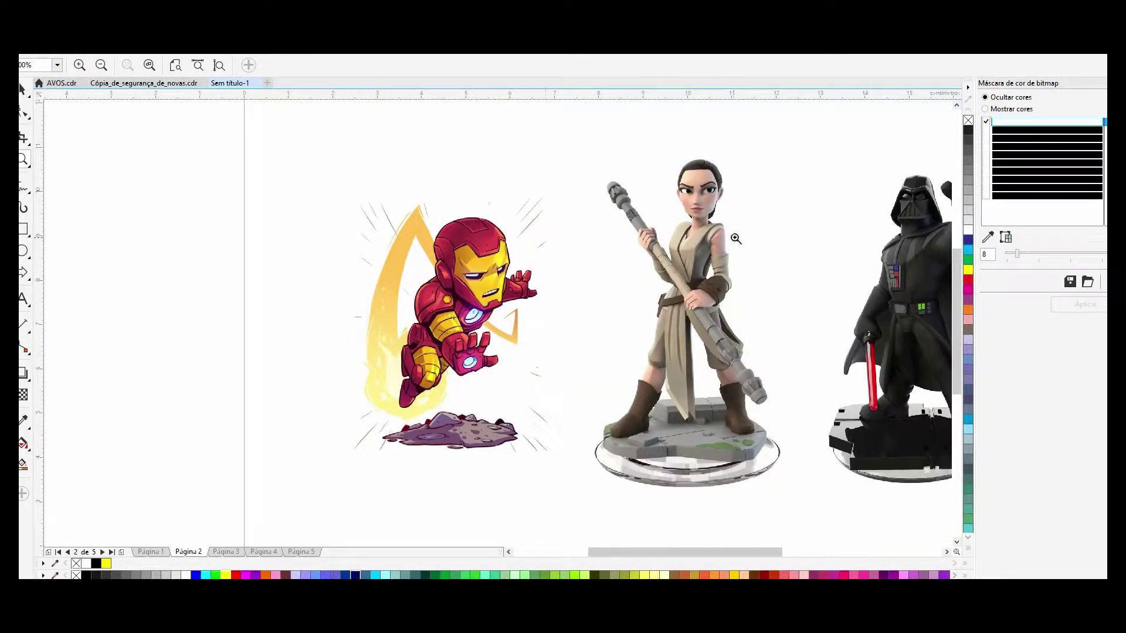
right_click(622, 202)
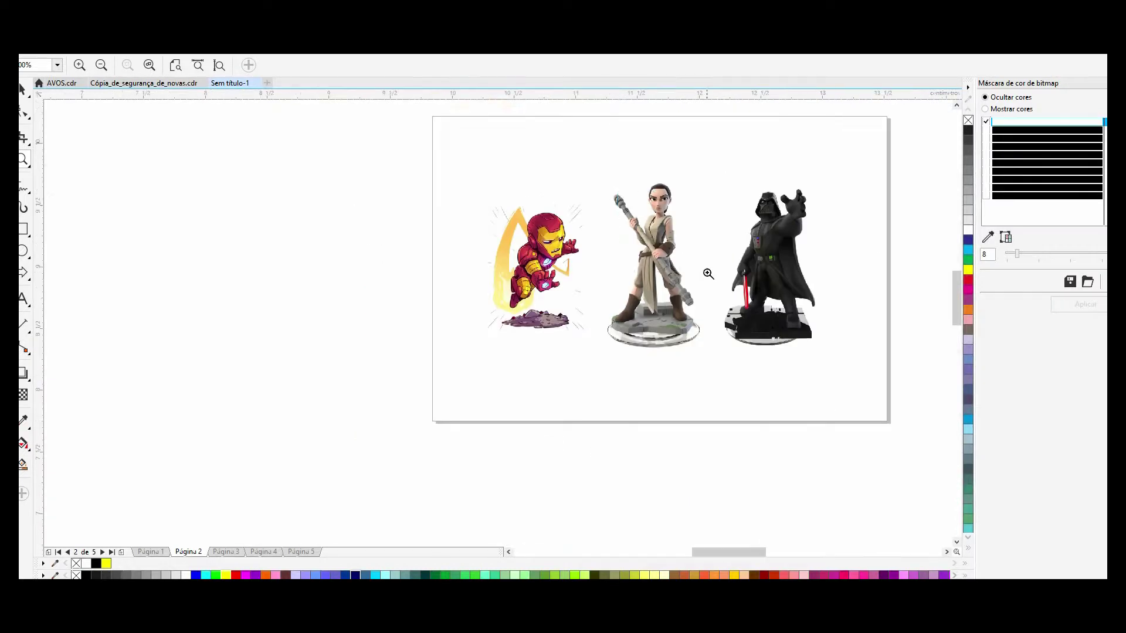
click(709, 274)
right_click(531, 270)
right_click(531, 271)
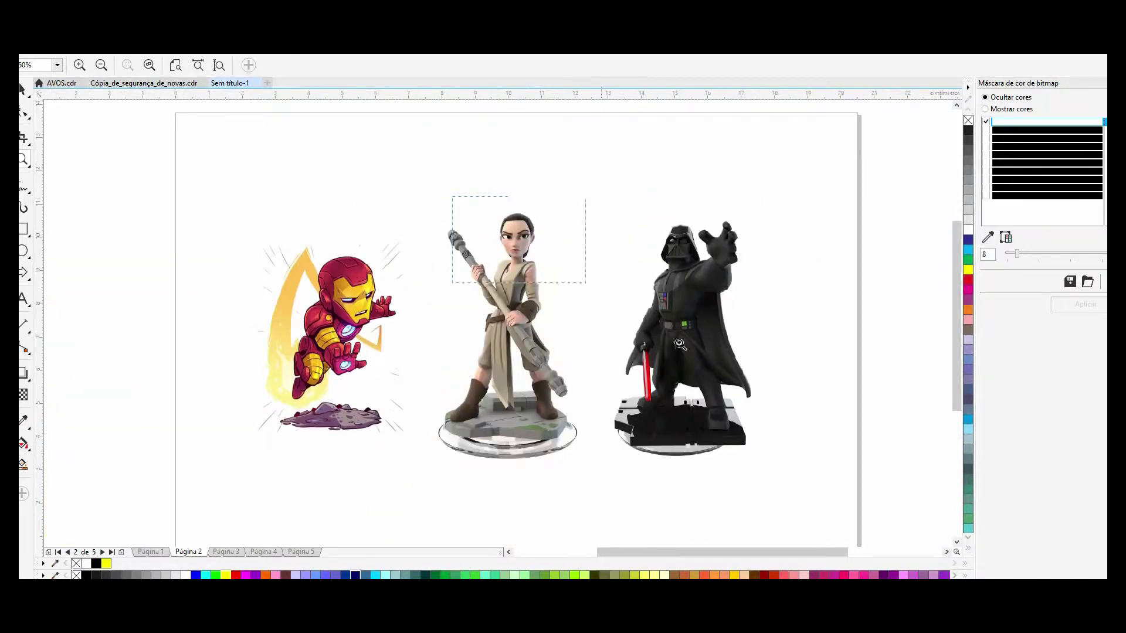
click(651, 316)
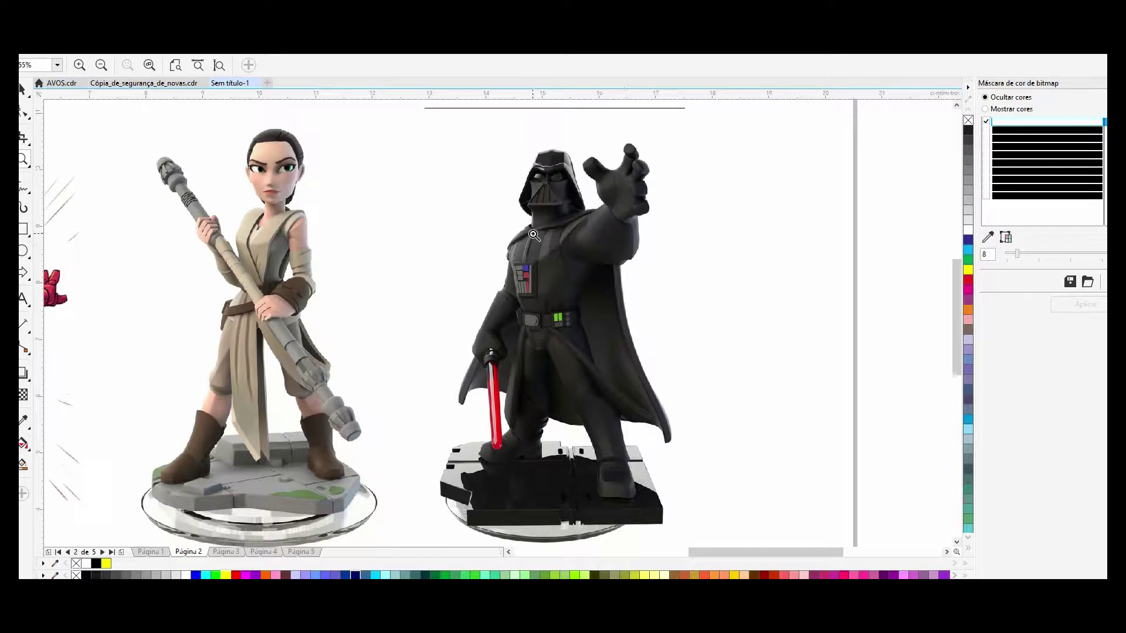
click(21, 92)
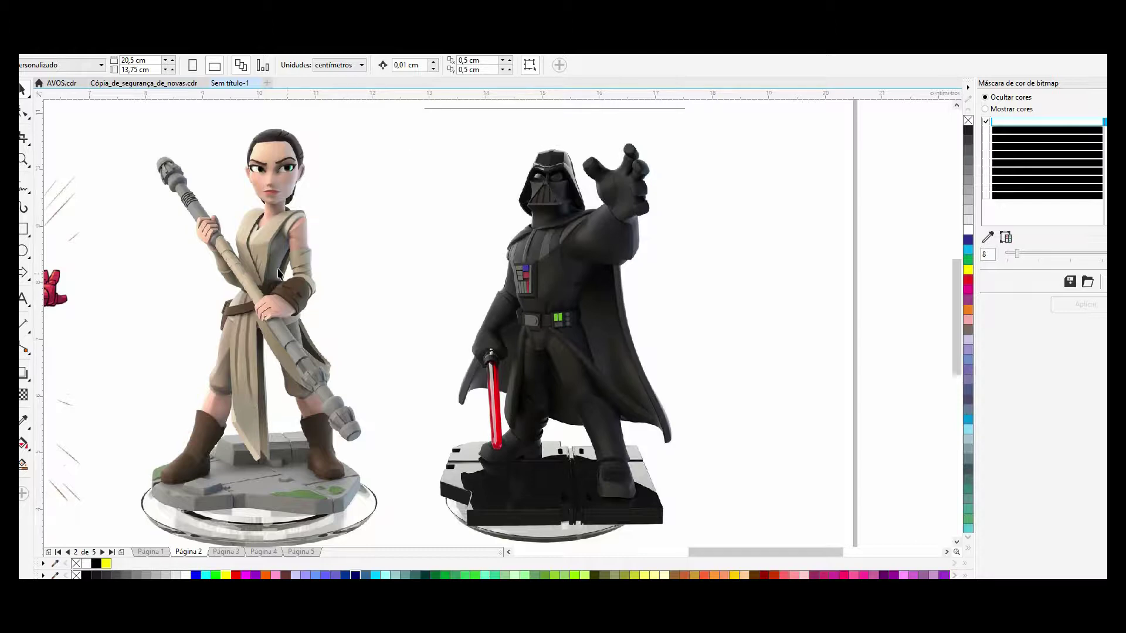
scroll(296, 273, down, 2)
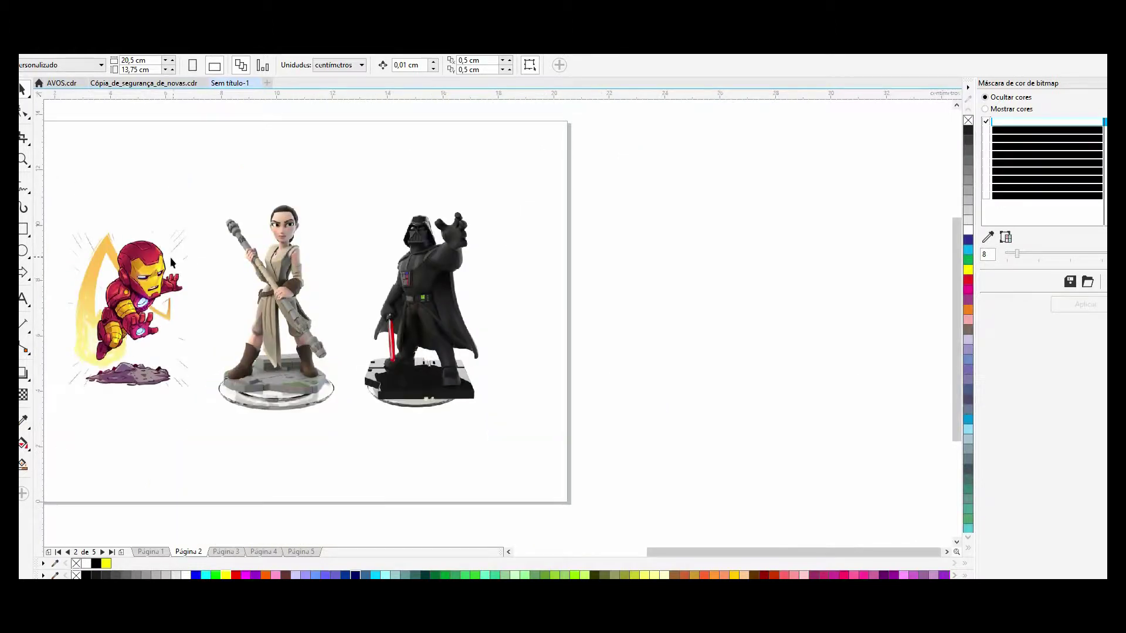
- Vectorize the Iron Man bitmap with Quick Trace, allowing the oversized bitmap to be reduced
key(z)
scroll(252, 234, down, 2)
drag(157, 217, 401, 351)
key(space)
drag(265, 277, 257, 282)
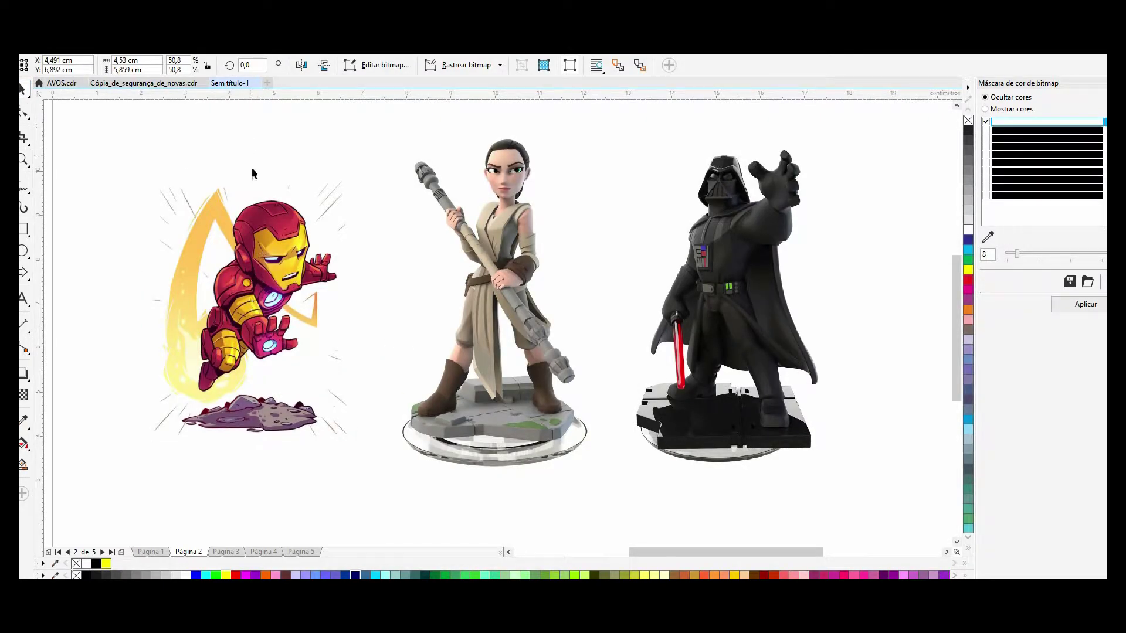
click(252, 146)
click(274, 256)
click(452, 66)
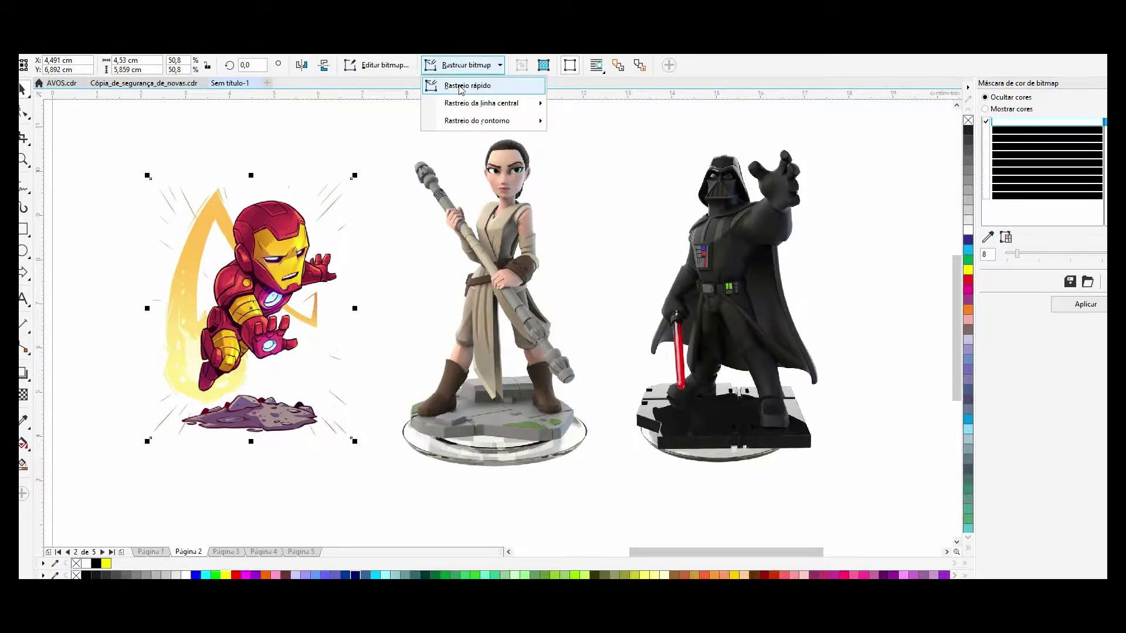
click(461, 88)
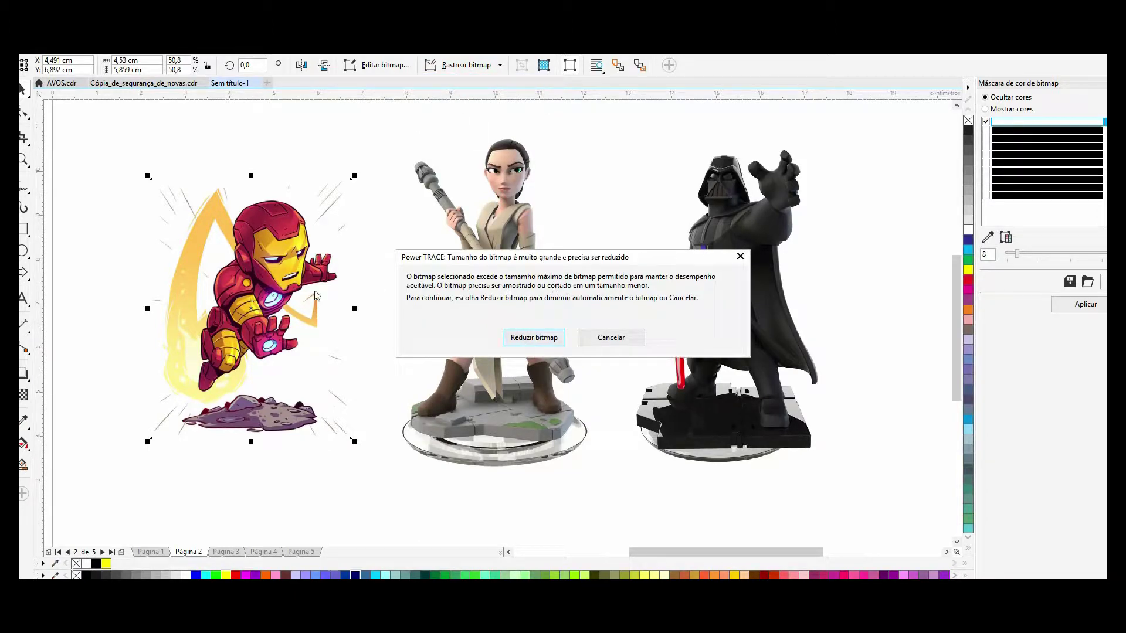
click(534, 339)
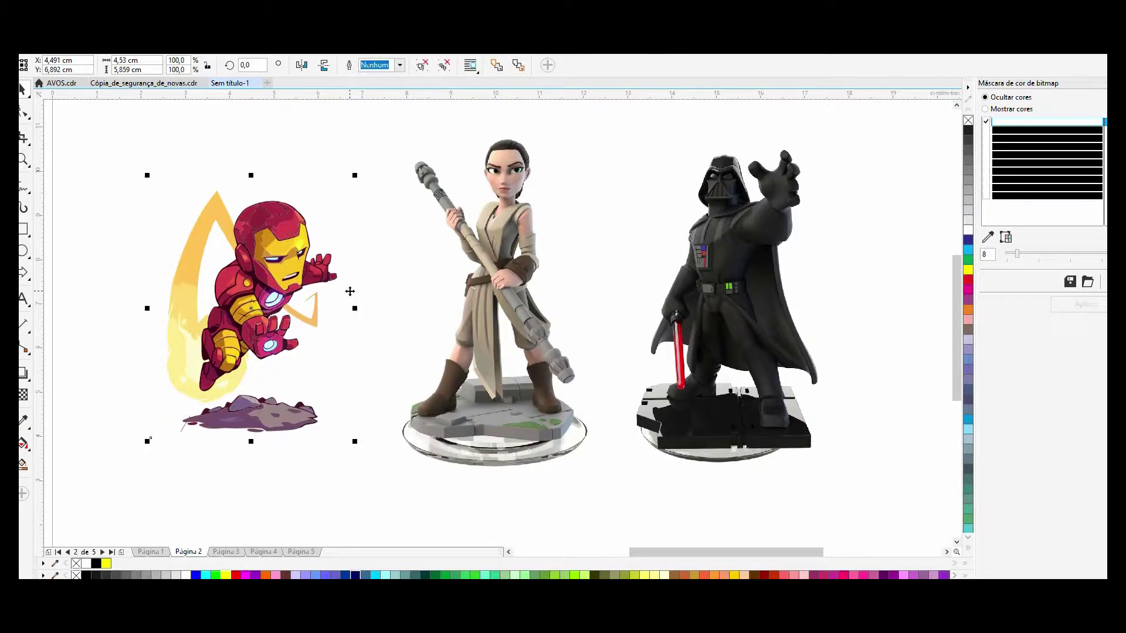
- Examine the quality of the traced Iron Man's face, hand, flame trail and rock base
key(z)
click(323, 296)
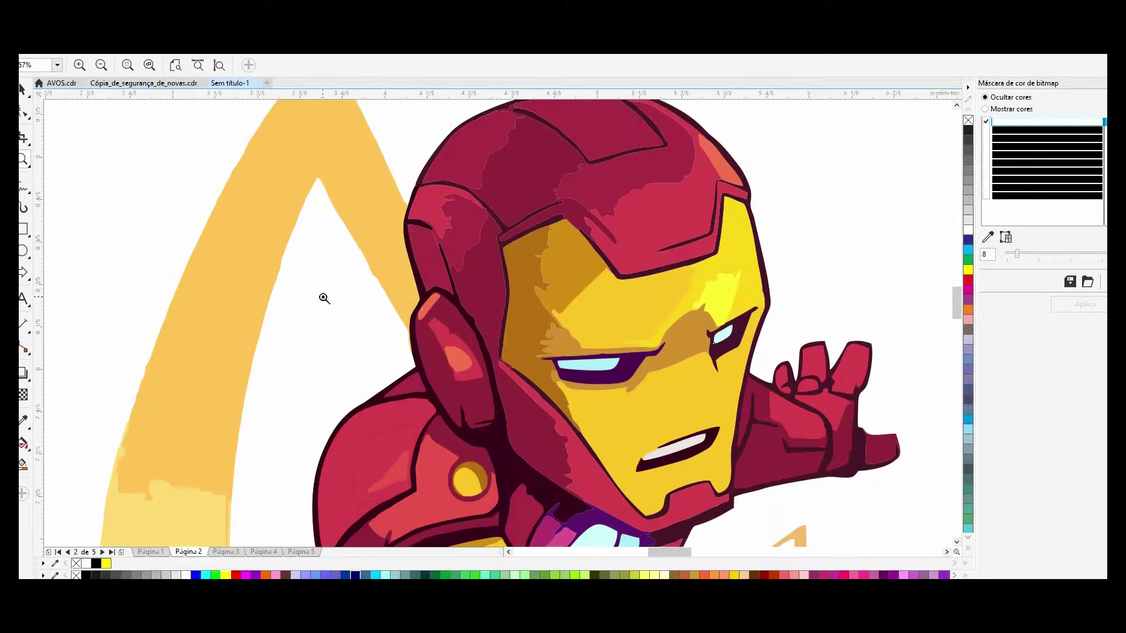
scroll(510, 301, down, 2)
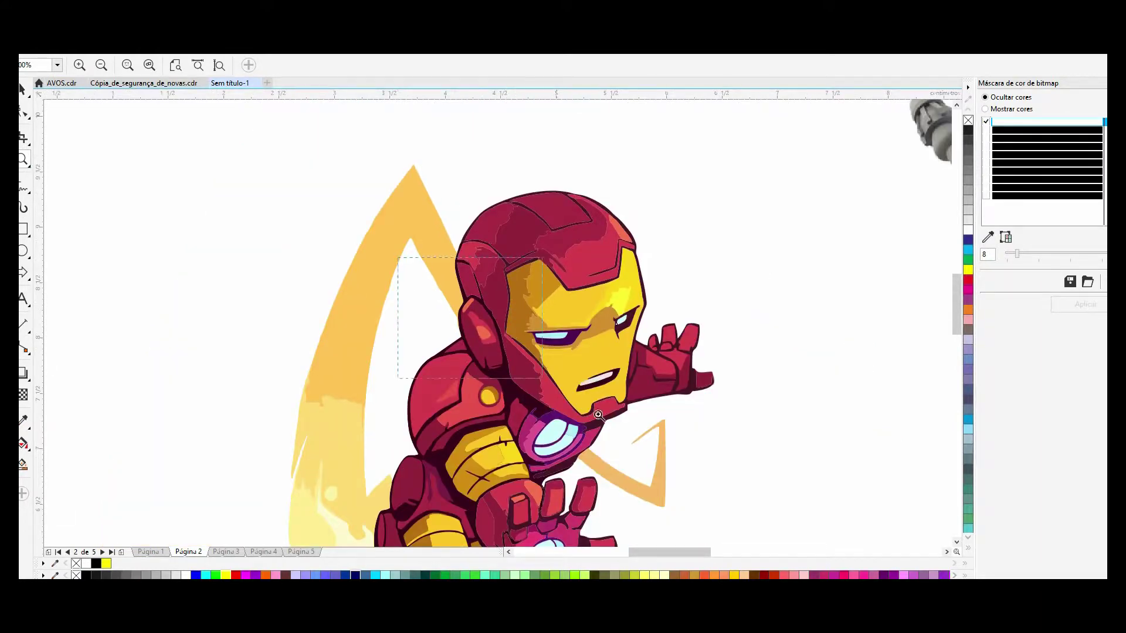
click(583, 352)
scroll(568, 337, down, 1)
scroll(569, 337, down, 3)
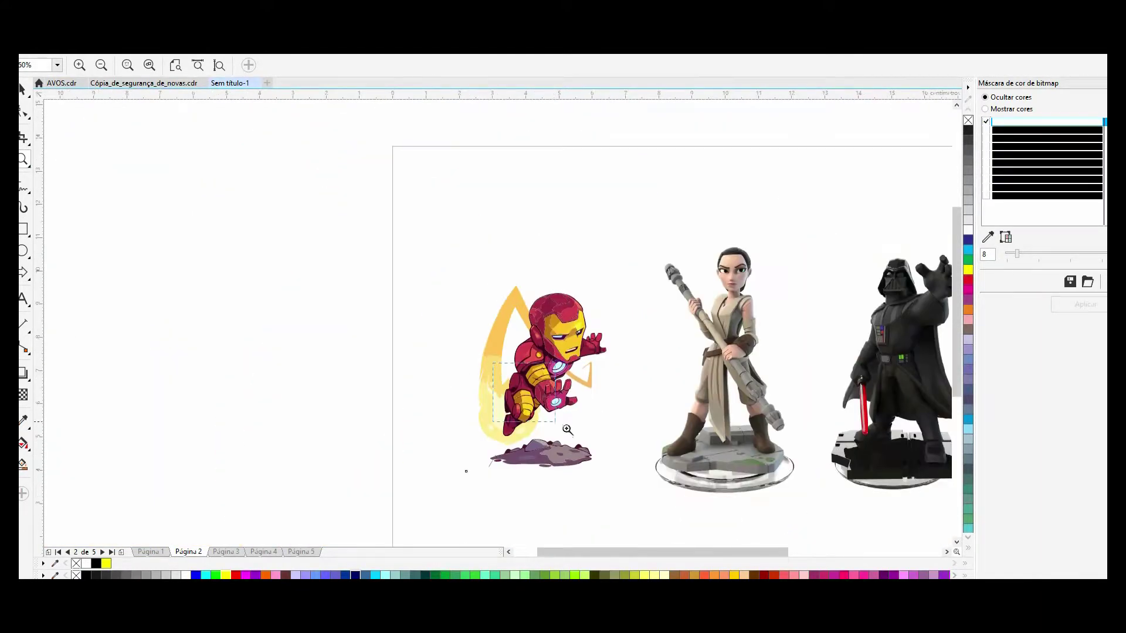
scroll(567, 431, up, 3)
scroll(388, 323, down, 1)
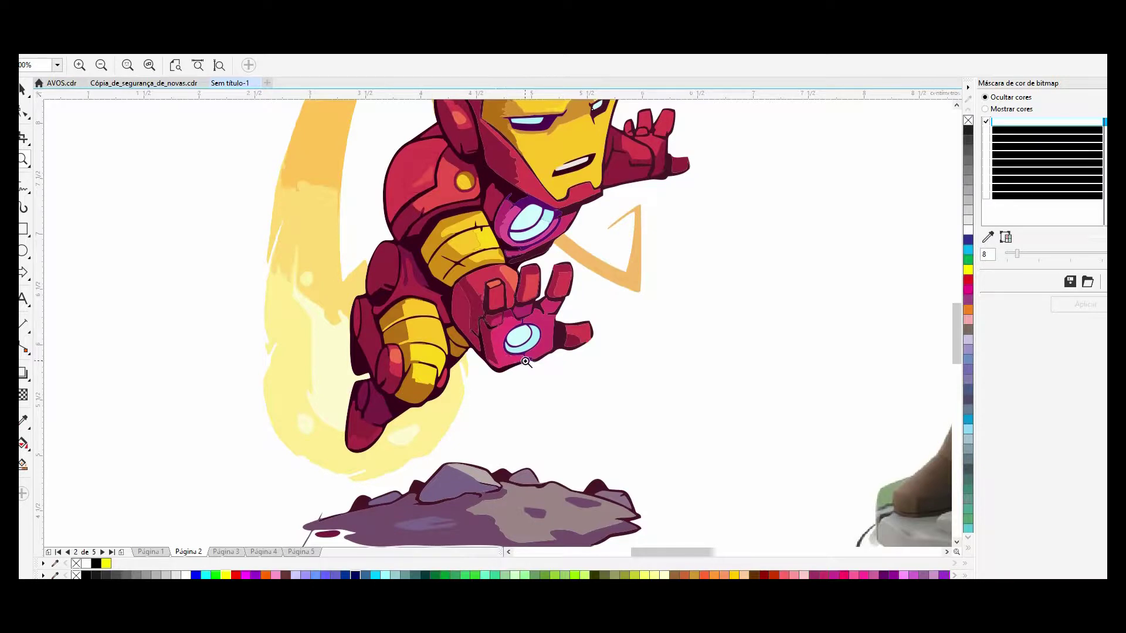
scroll(541, 369, down, 1)
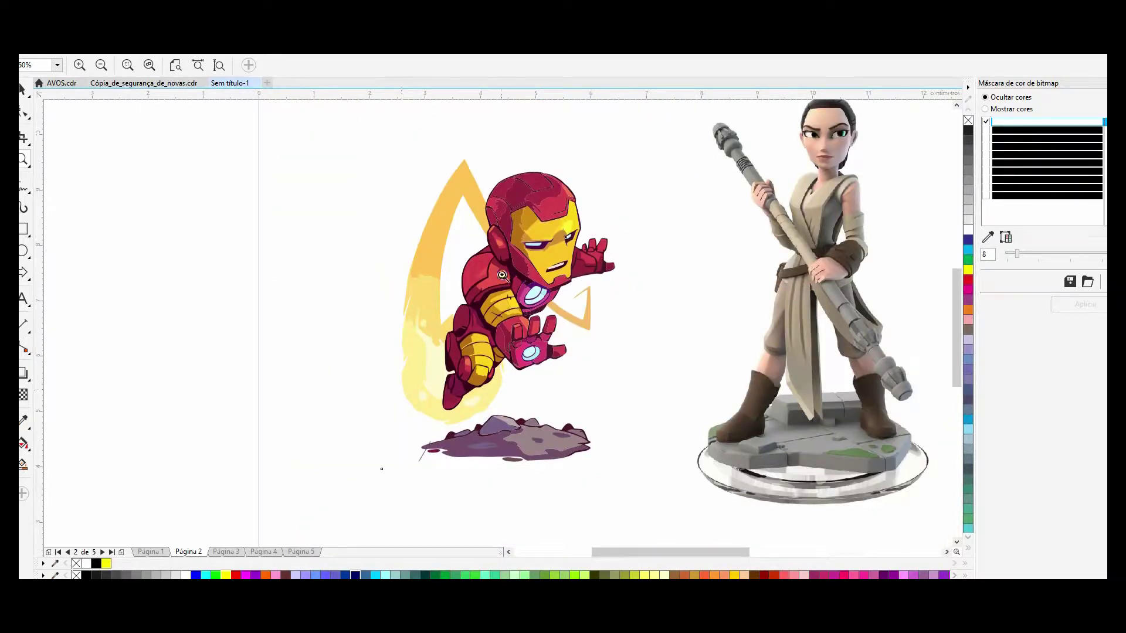
drag(392, 174, 651, 387)
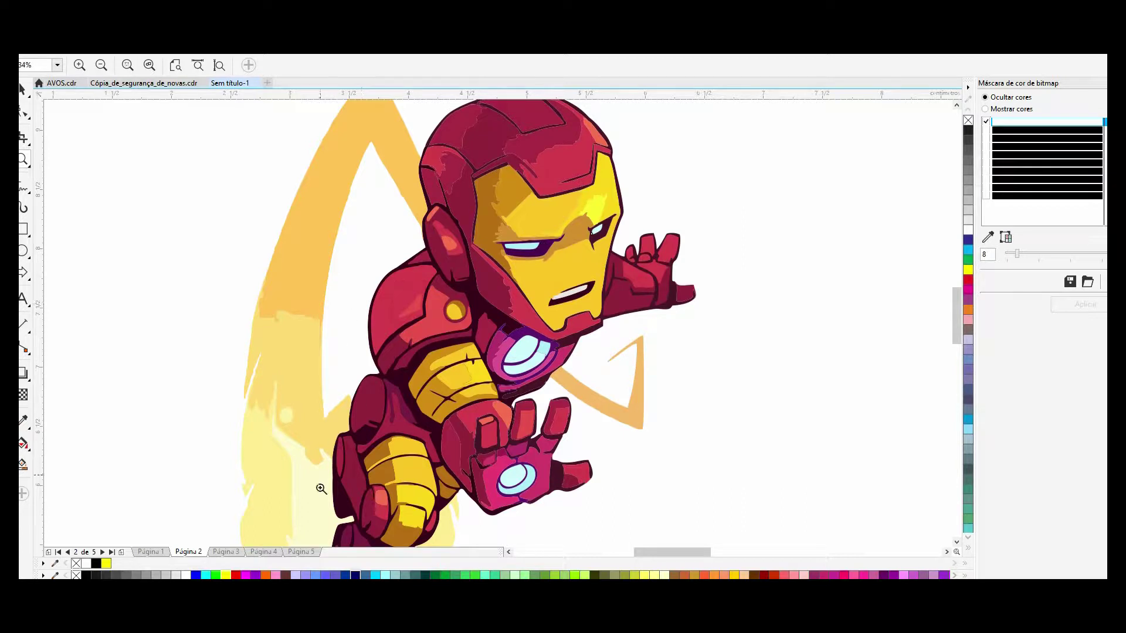
- Try outlining Iron Man's helmet with a freehand curve and colouring it black
key(F5)
mouse_move(599, 123)
mouse_down()
mouse_move(619, 151)
mouse_move(610, 323)
mouse_move(558, 345)
mouse_move(445, 277)
mouse_move(428, 224)
mouse_move(436, 129)
mouse_move(504, 96)
mouse_move(598, 124)
mouse_up()
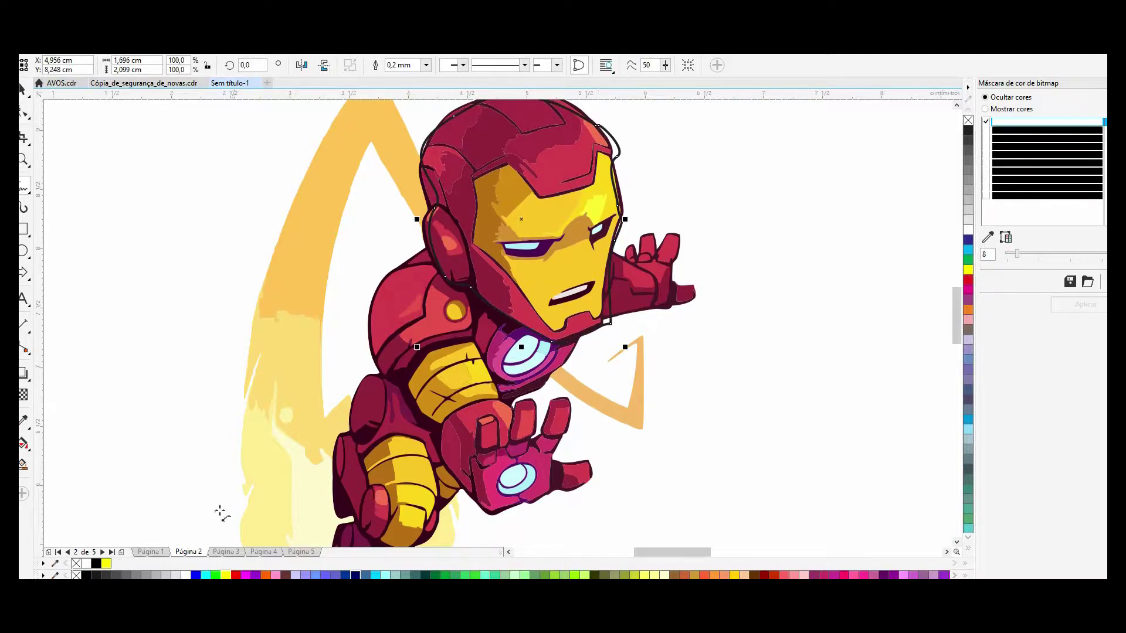
click(87, 576)
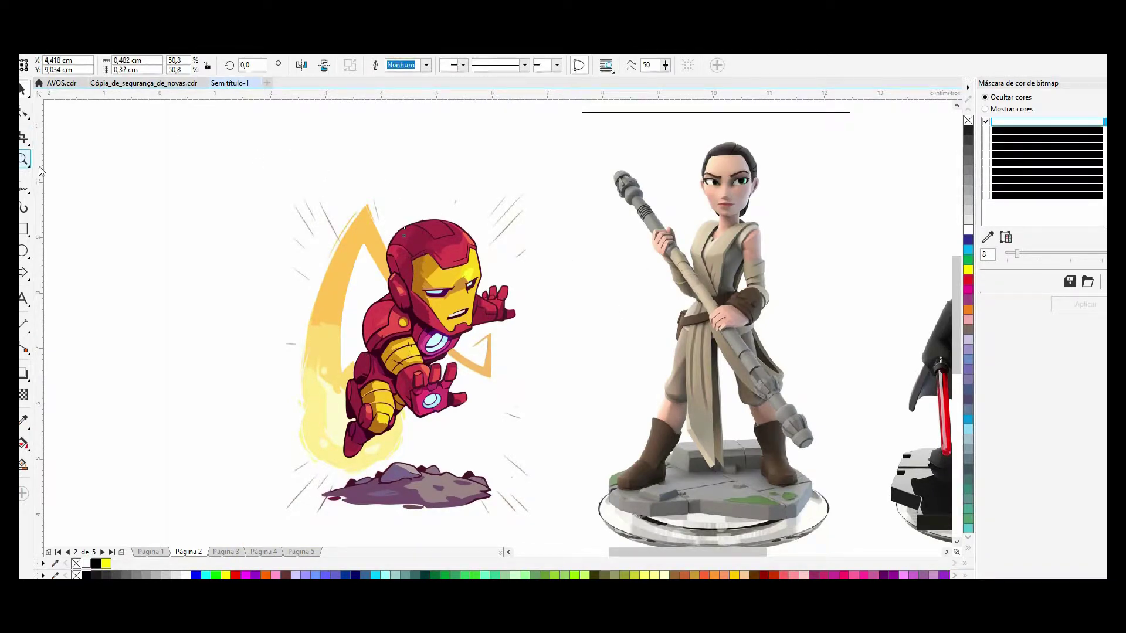
- Try a Quick Trace on the Rey bitmap and delete the traced result
click(23, 159)
right_click(502, 224)
drag(545, 156, 889, 394)
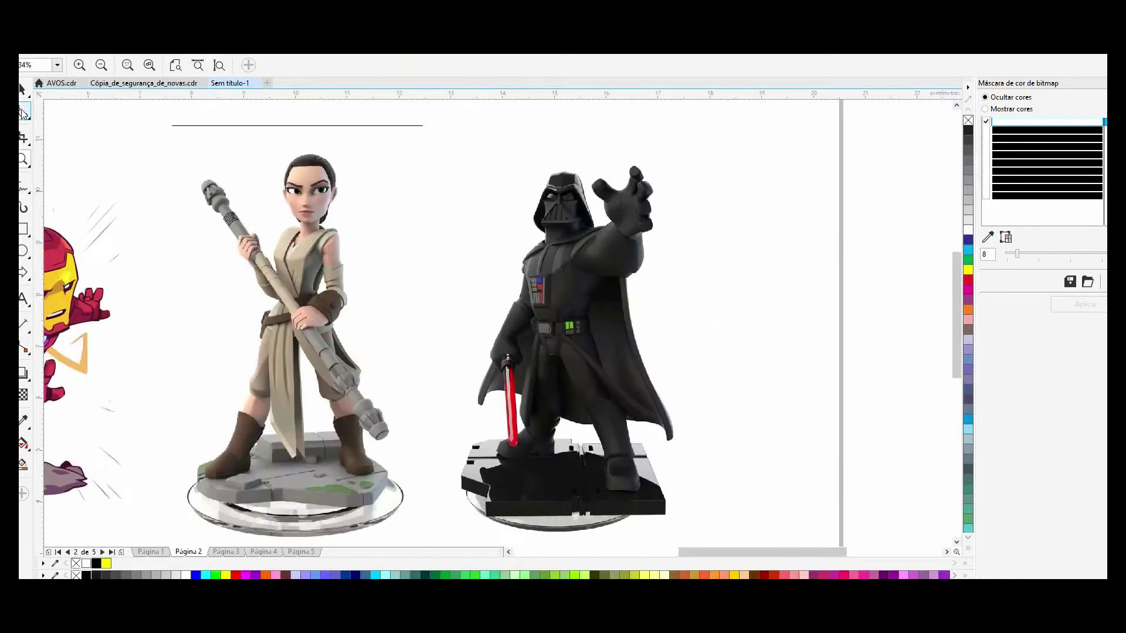
click(21, 105)
click(22, 90)
click(311, 237)
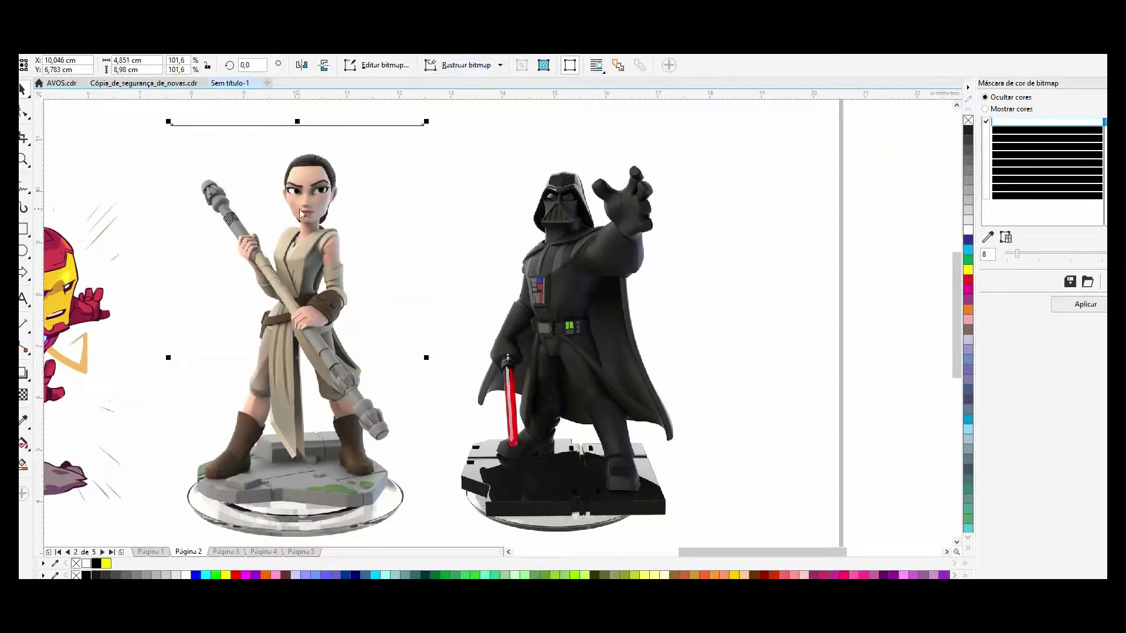
click(449, 69)
click(461, 86)
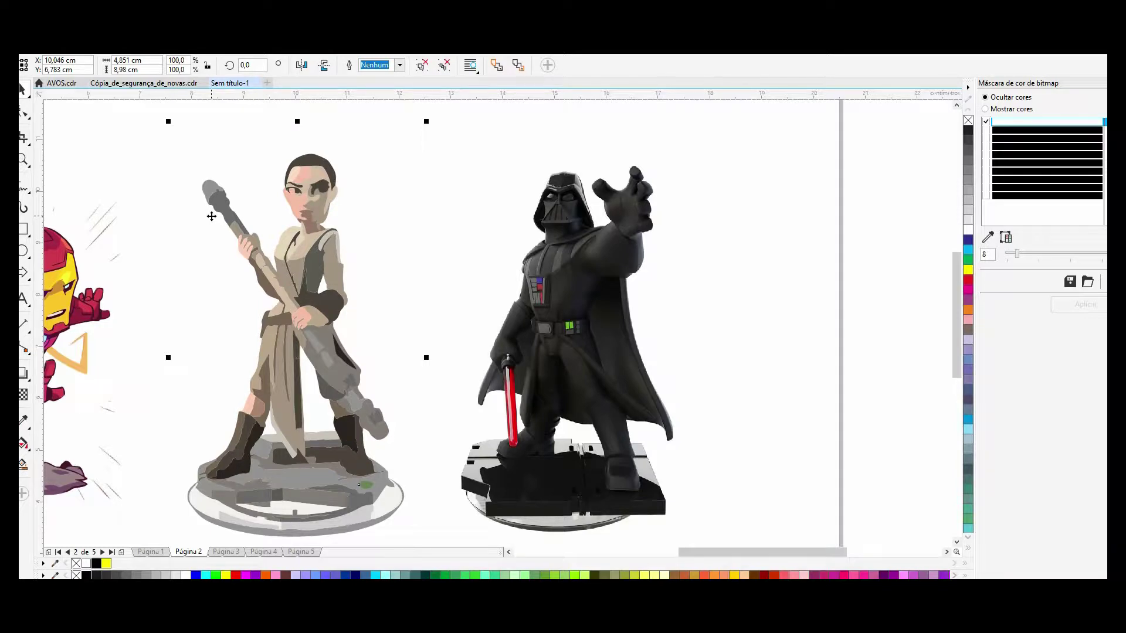
key(Delete)
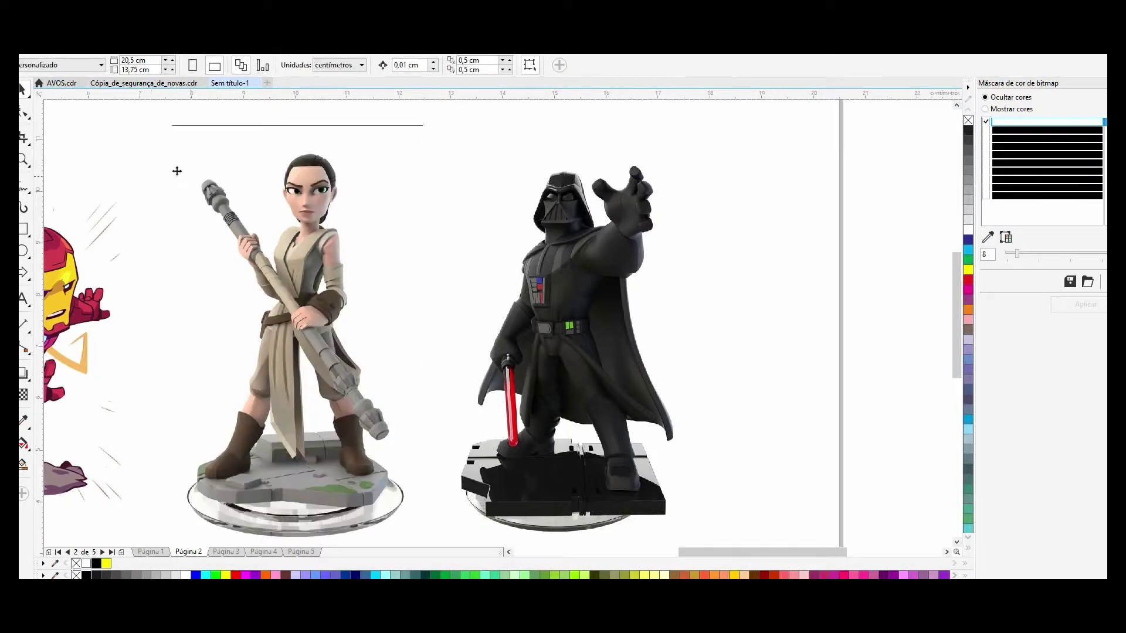
- Examine the pixel detail of Rey's face and eyes in the original bitmap
click(24, 160)
drag(259, 171, 391, 282)
scroll(381, 170, up, 3)
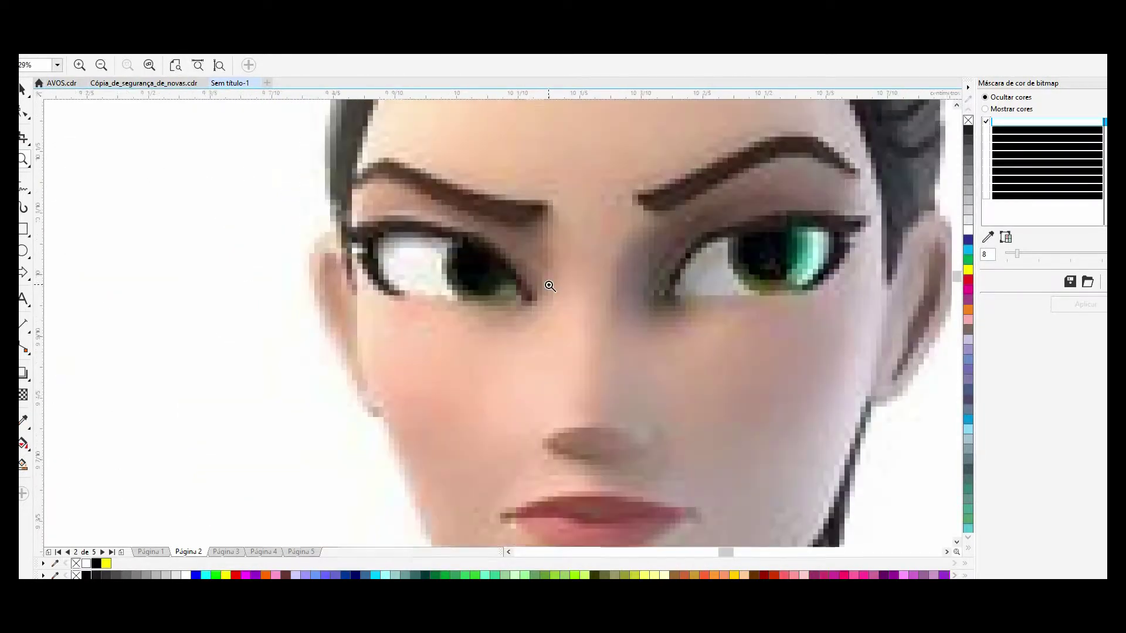
scroll(575, 309, down, 2)
scroll(563, 319, down, 2)
scroll(563, 319, up, 4)
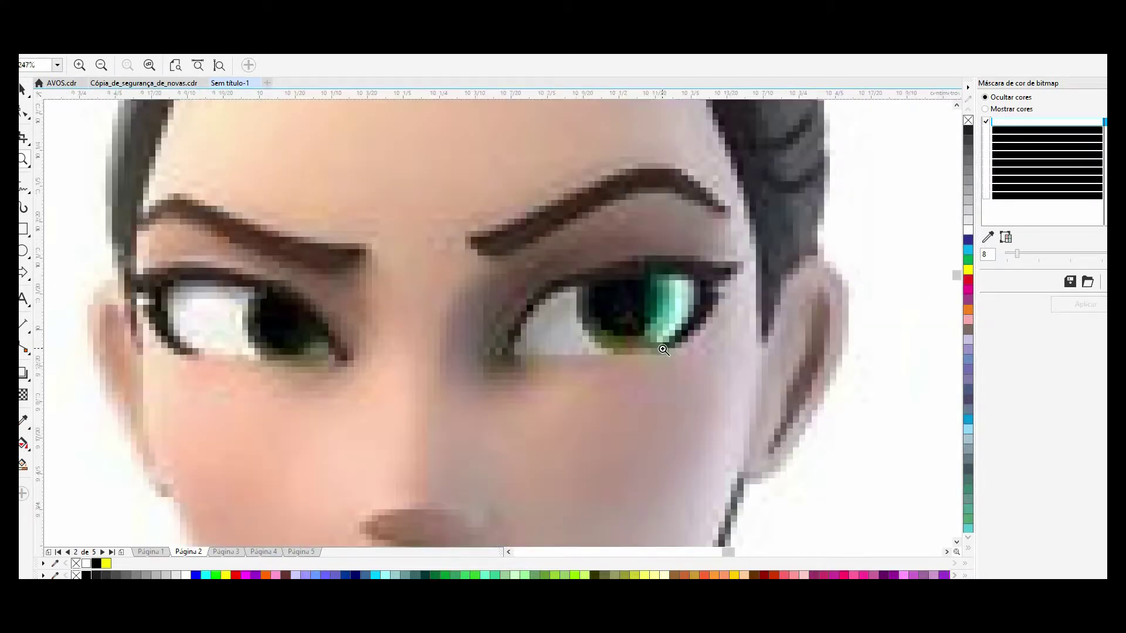
scroll(536, 339, down, 1)
scroll(536, 339, down, 3)
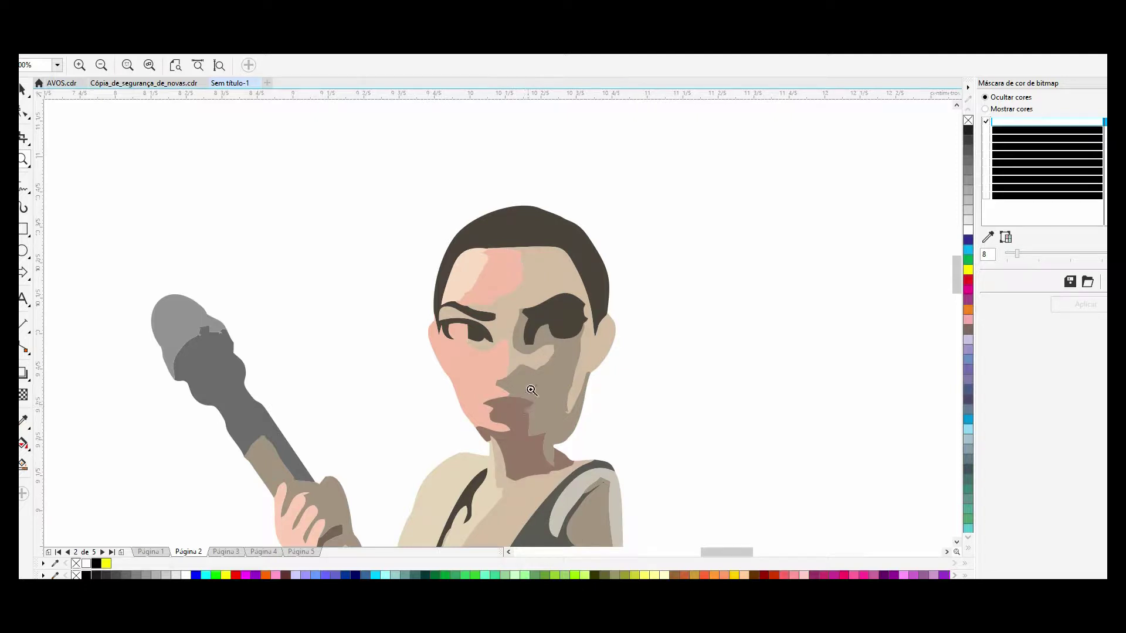
- Examine the traced version of Rey, checking the eyes, face, clothing and staff for lost detail
drag(397, 259, 621, 364)
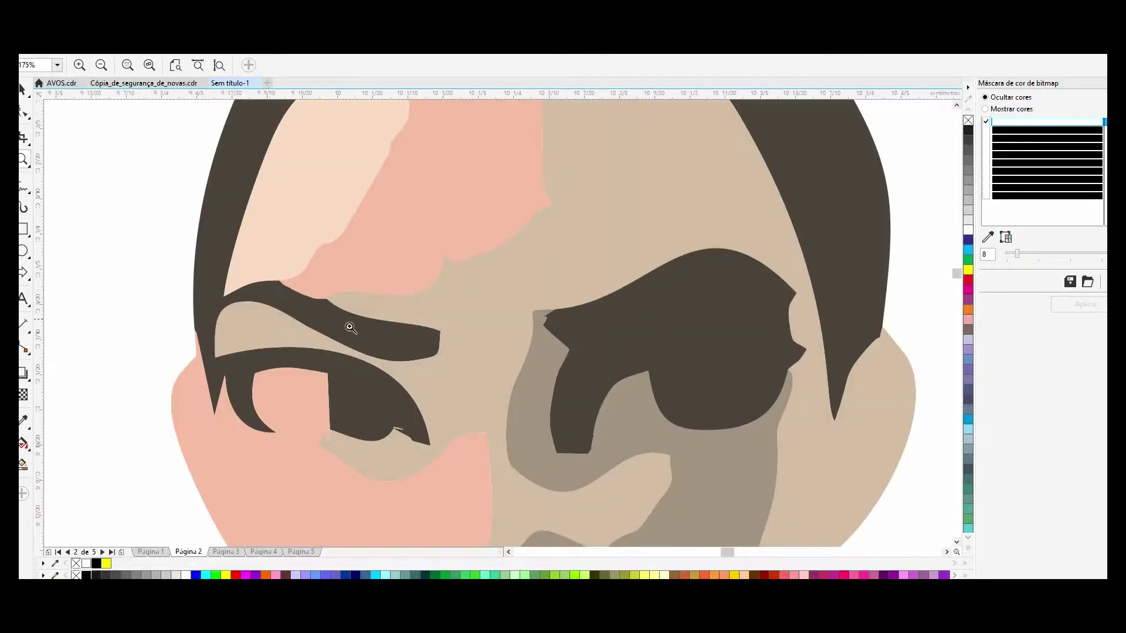
scroll(387, 324, down, 5)
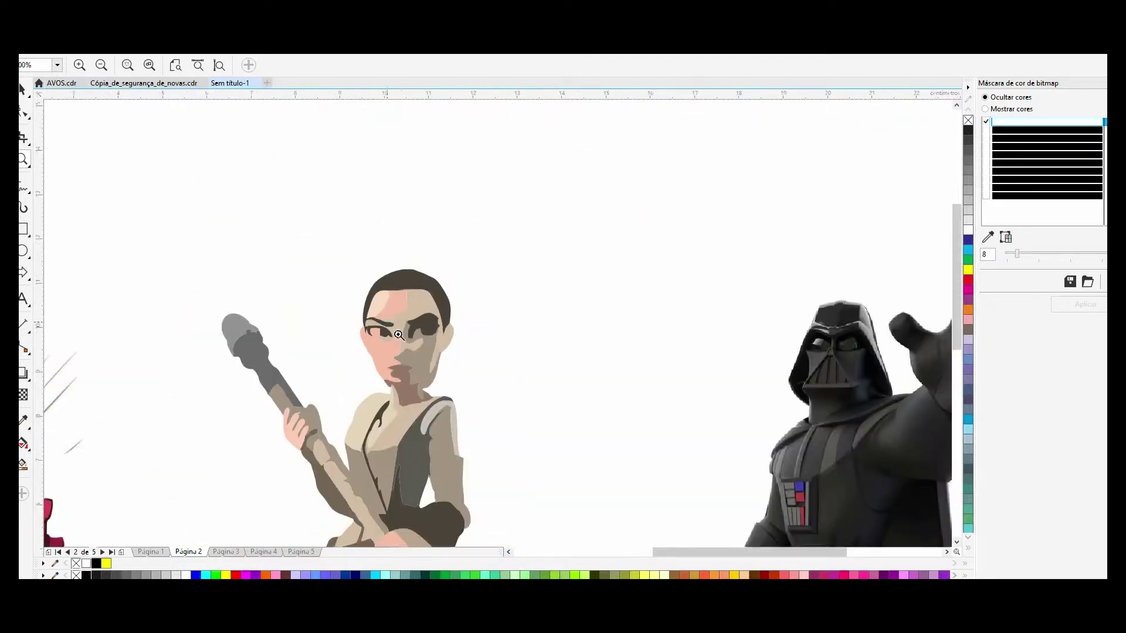
drag(326, 379, 451, 493)
scroll(528, 345, down, 2)
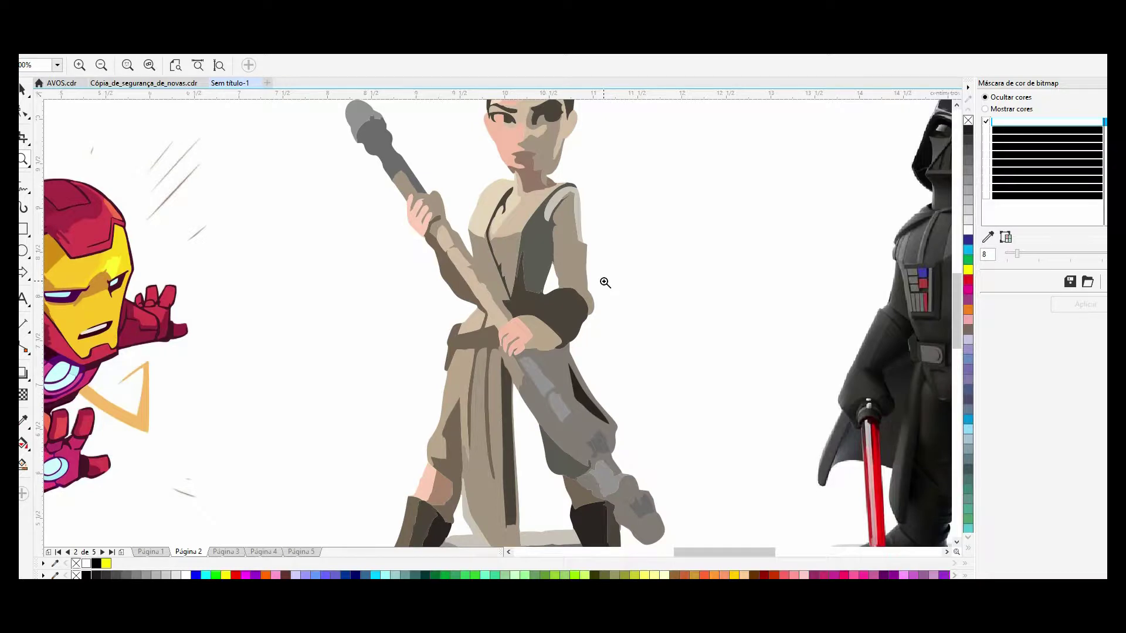
scroll(605, 283, down, 3)
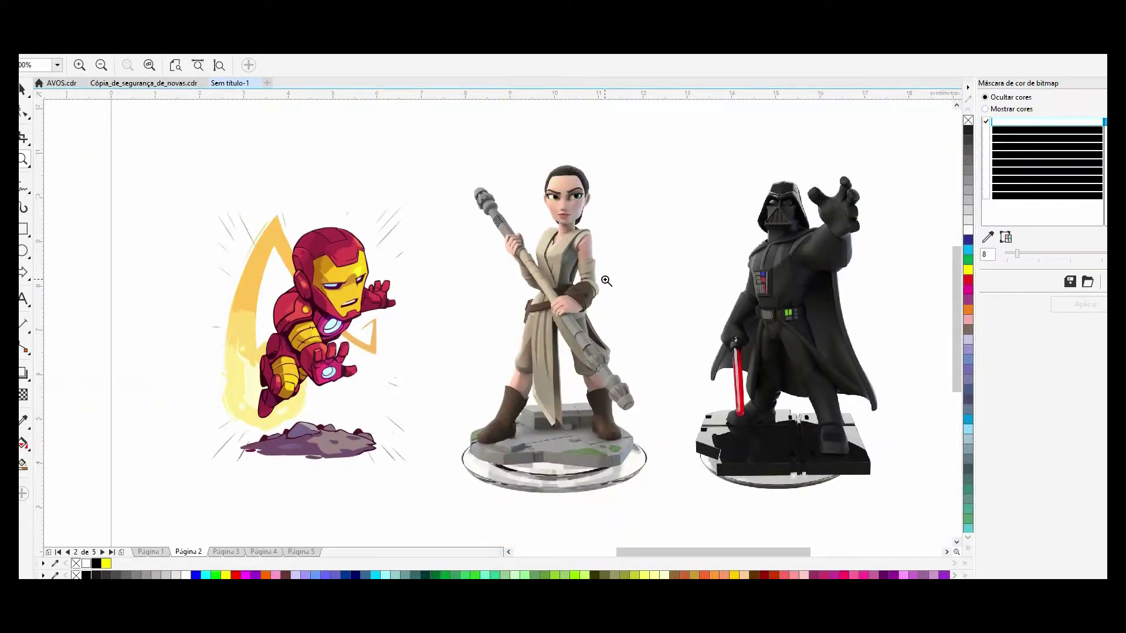
- Try outlining Rey's hair with the 3-point curve tool and delete the drawn curve
drag(415, 139, 632, 276)
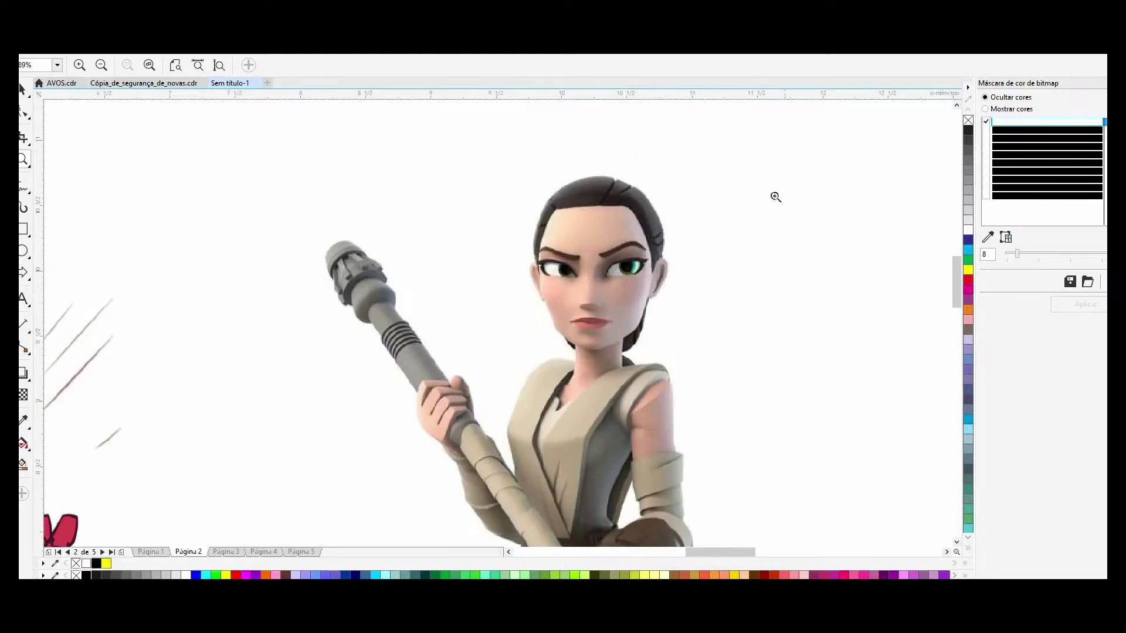
click(25, 186)
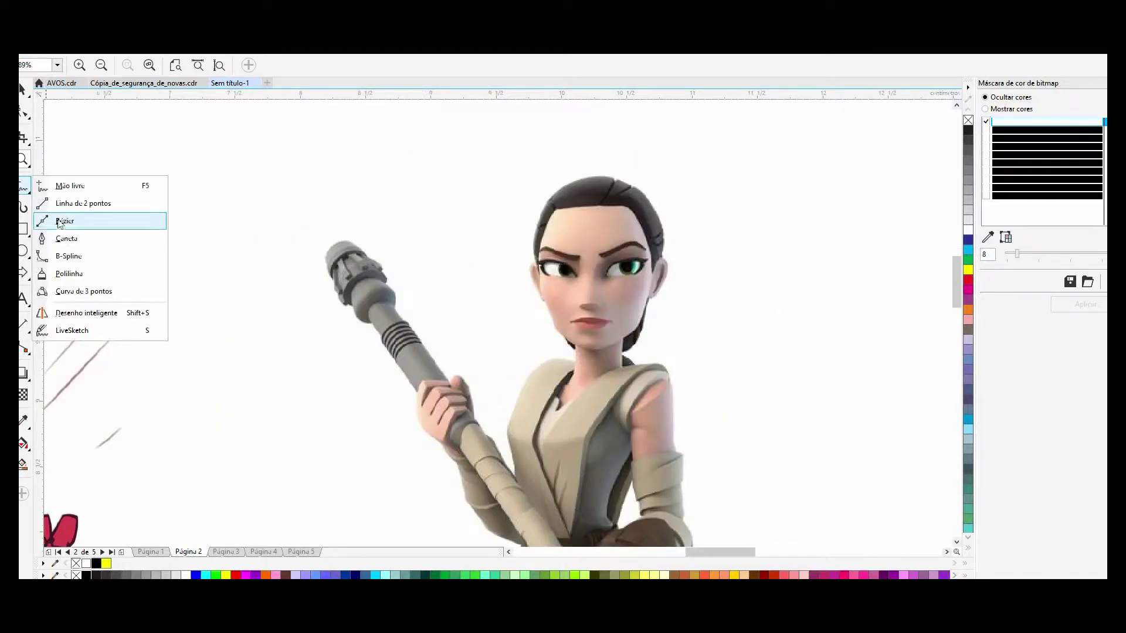
click(69, 291)
drag(534, 246, 664, 246)
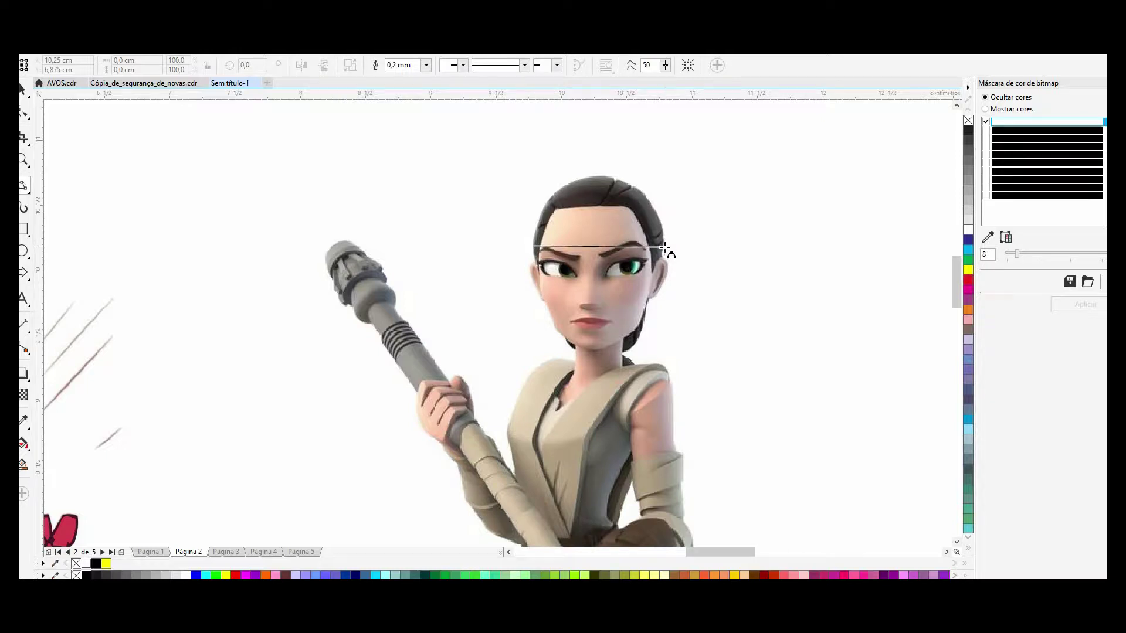
click(601, 178)
drag(533, 248, 568, 343)
key(Escape)
key(Delete)
key(space)
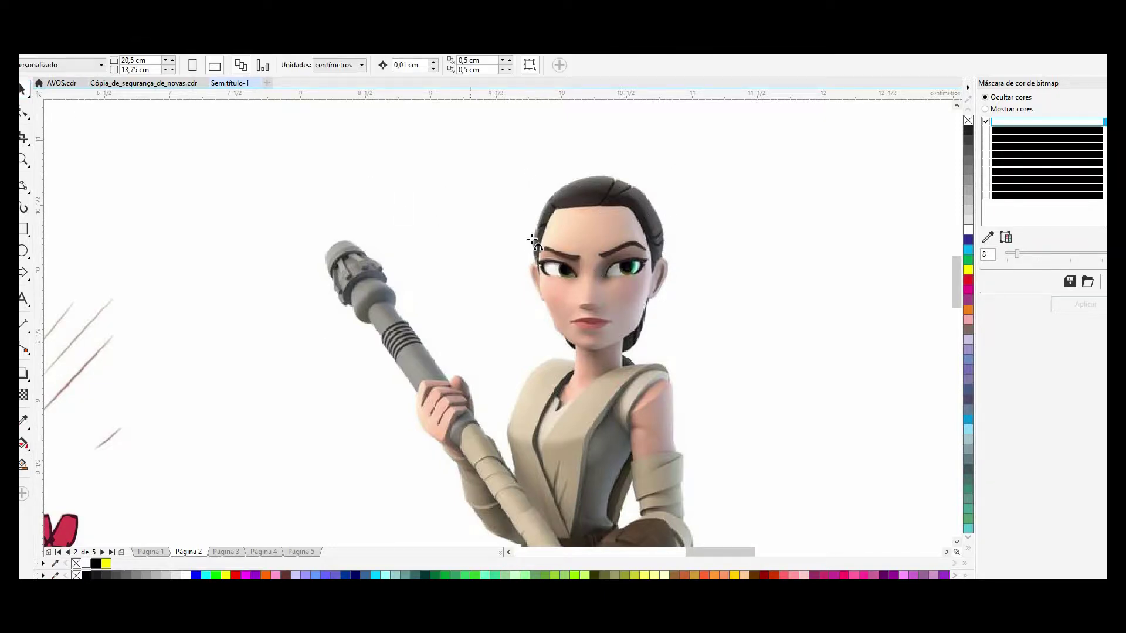
scroll(560, 248, down, 2)
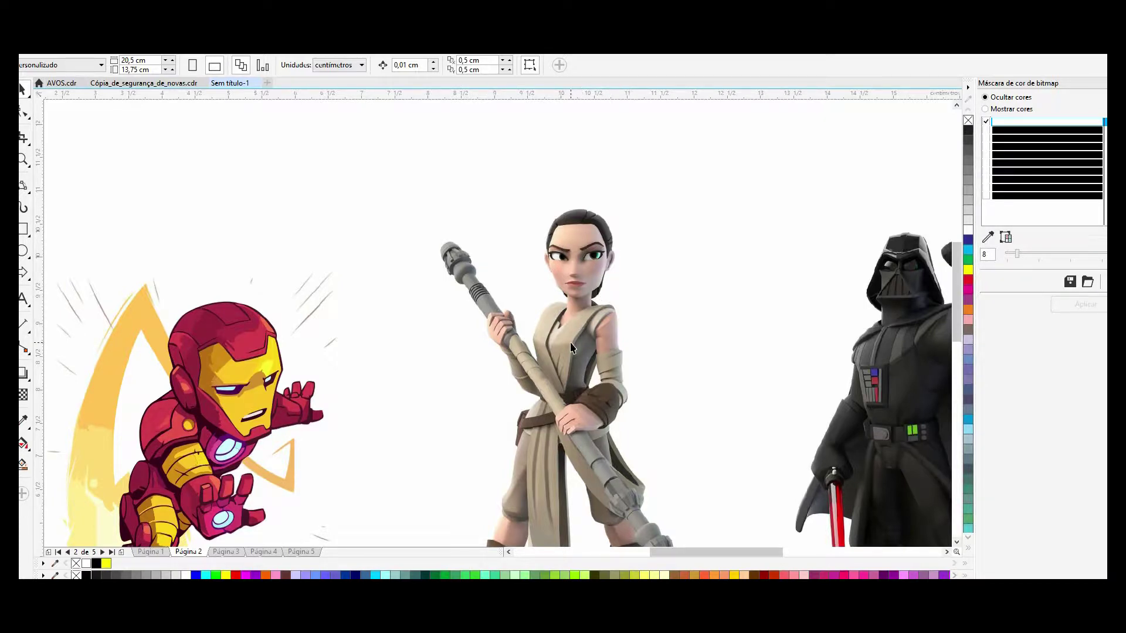
- Move the Darth Vader bitmap slightly away from Rey, to about X 15.5 cm, Y 6.9 cm, and select it
key(z)
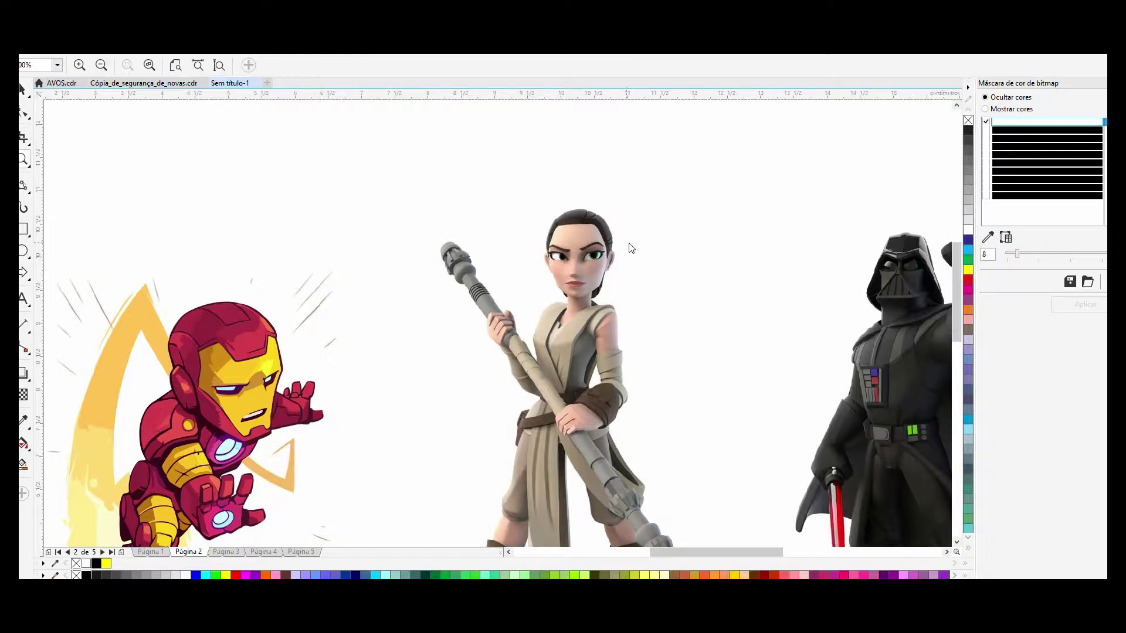
right_click(628, 244)
drag(661, 221, 916, 510)
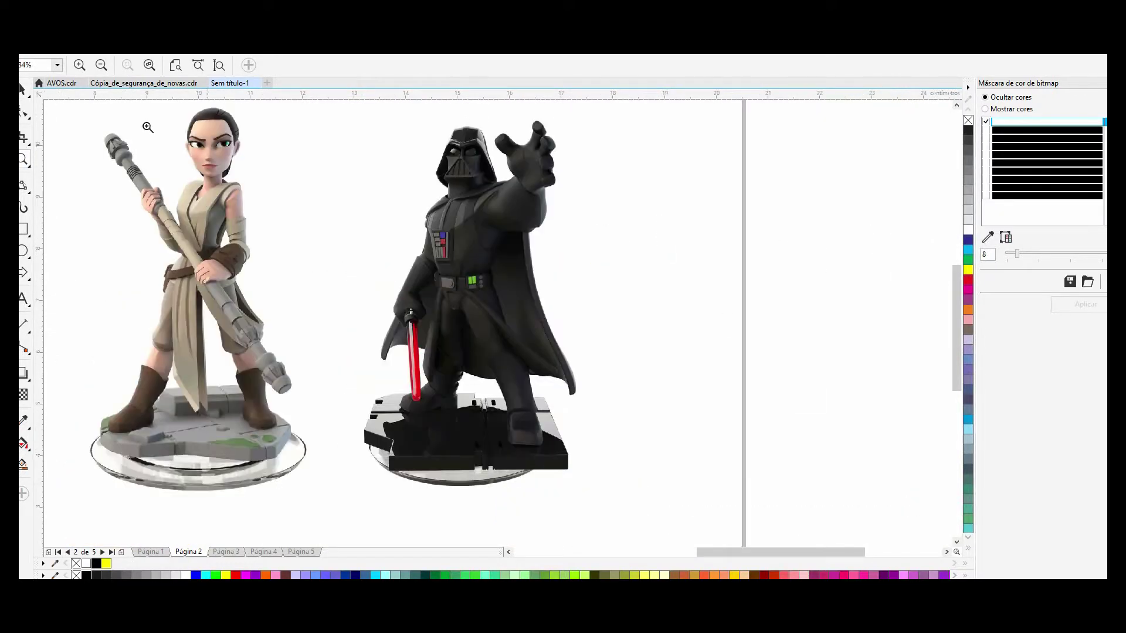
key(space)
drag(491, 246, 506, 247)
click(689, 253)
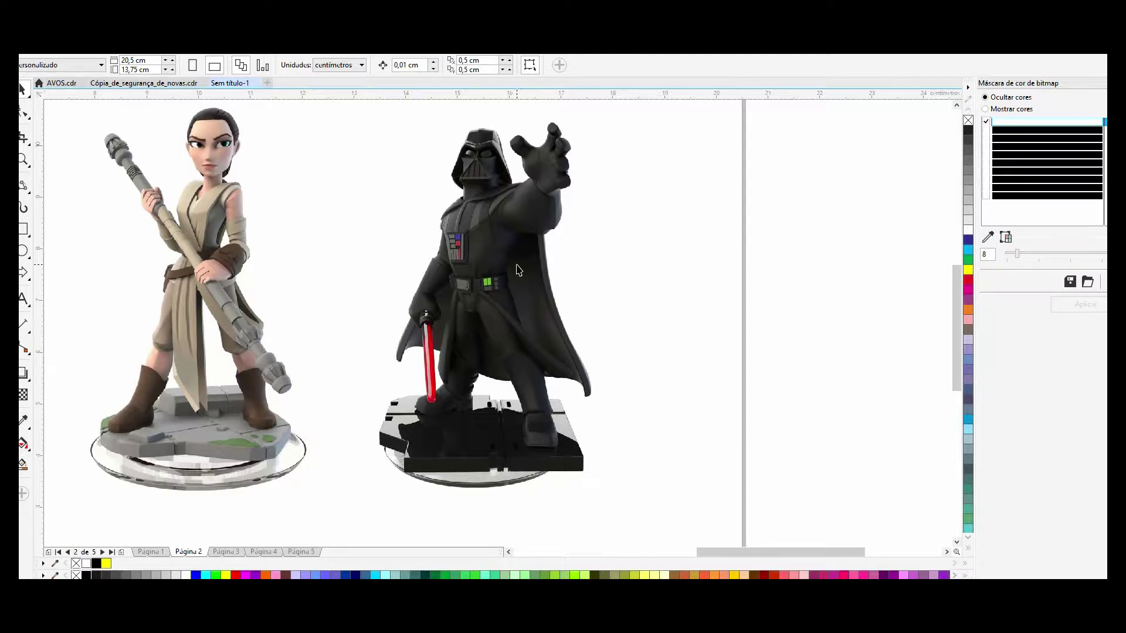
click(507, 271)
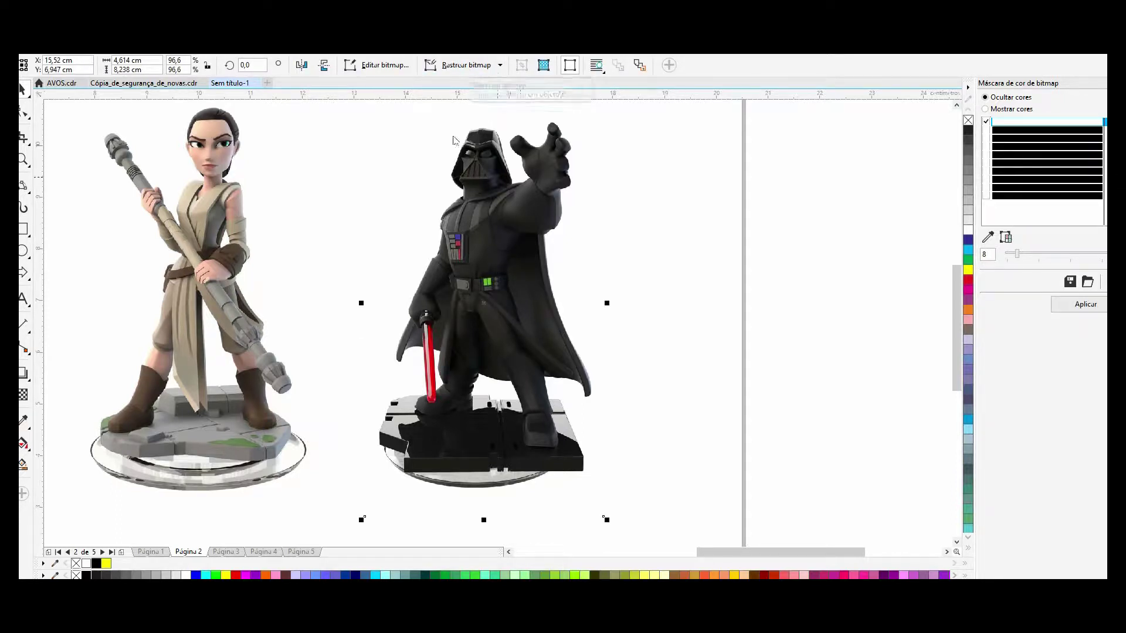
- Trace the Rey bitmap with an outline trace of the Clipart type, using maximum detail
click(192, 227)
click(21, 160)
right_click(199, 199)
drag(155, 150, 262, 359)
click(22, 89)
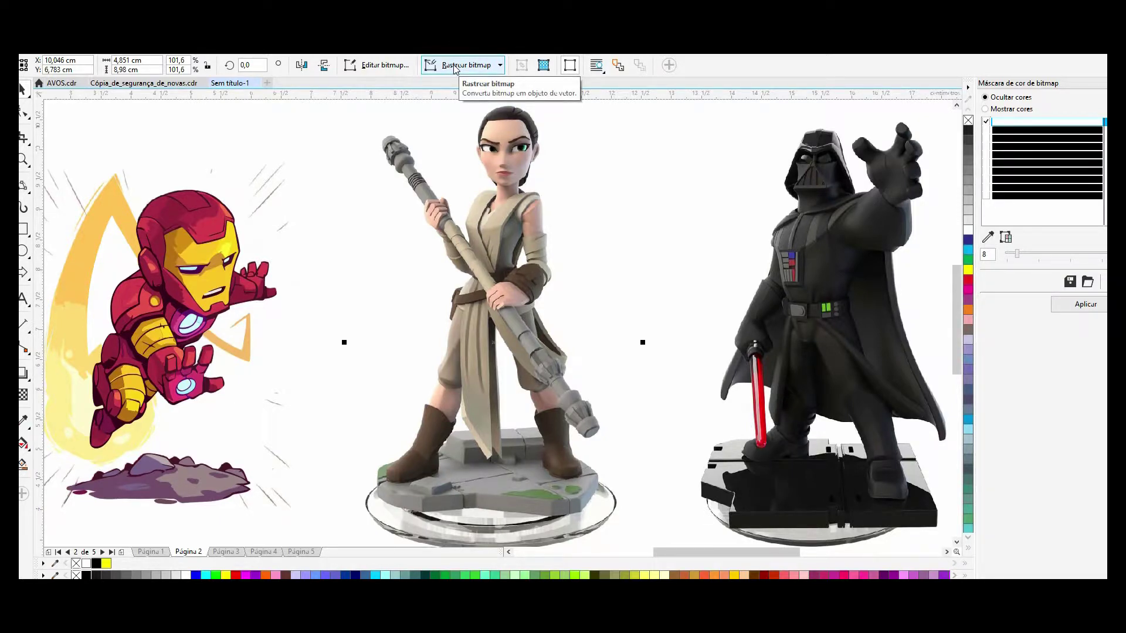
click(455, 65)
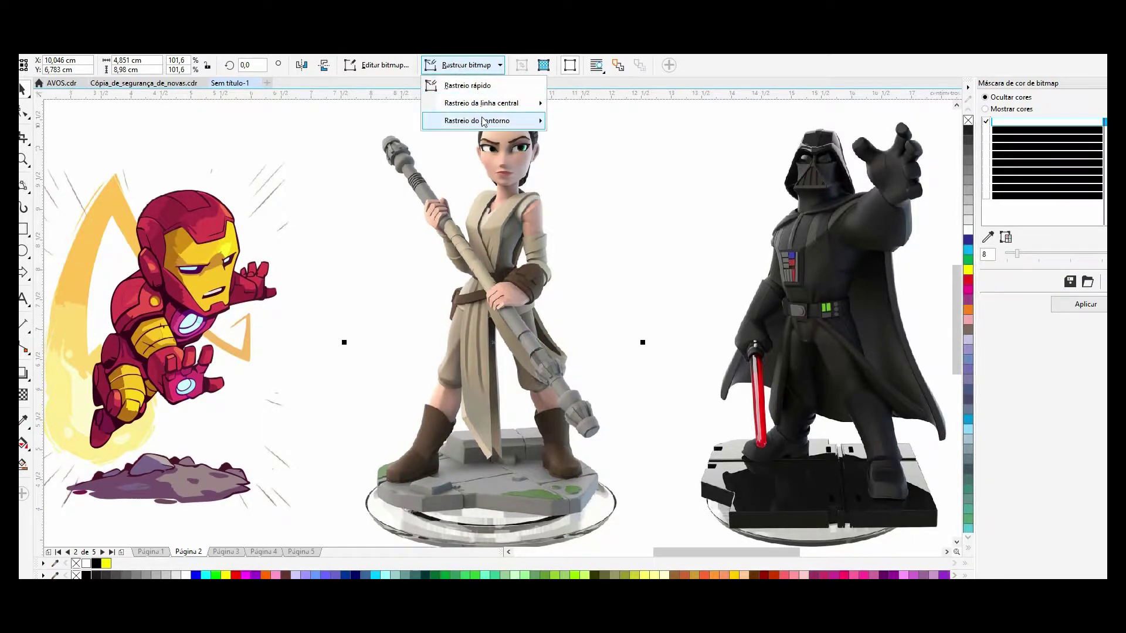
mouse_move(482, 121)
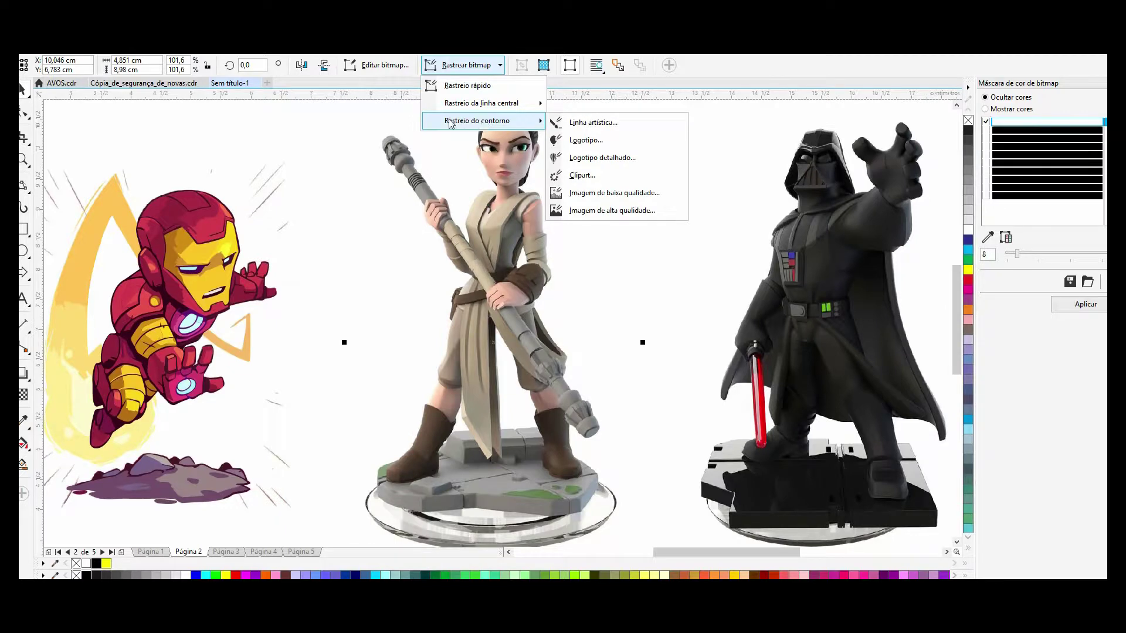
click(581, 176)
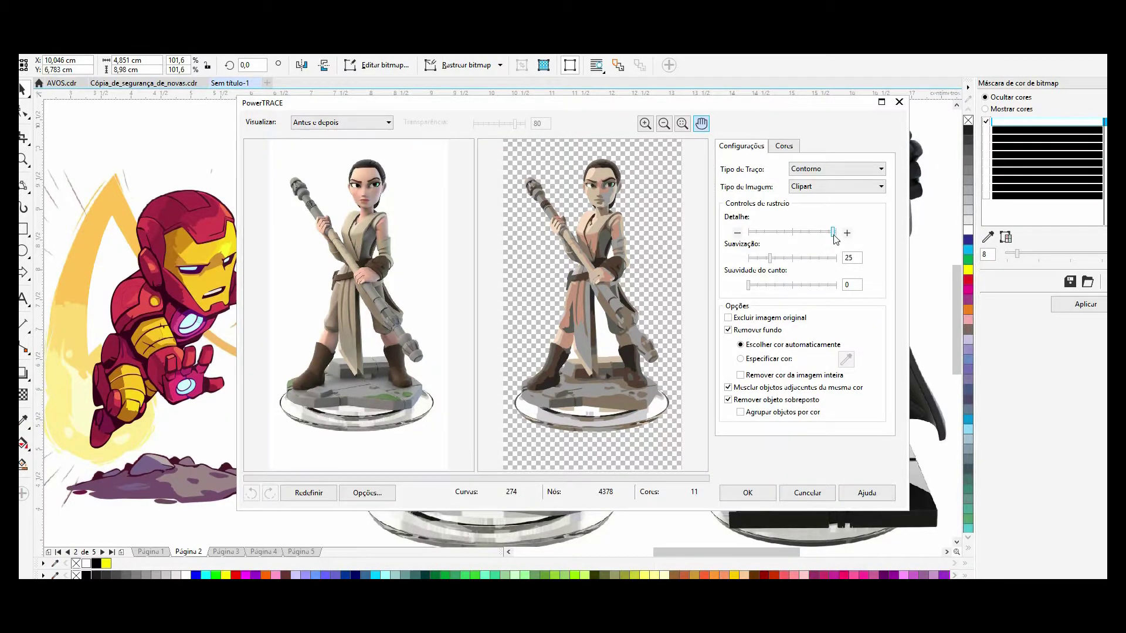
drag(834, 234, 837, 234)
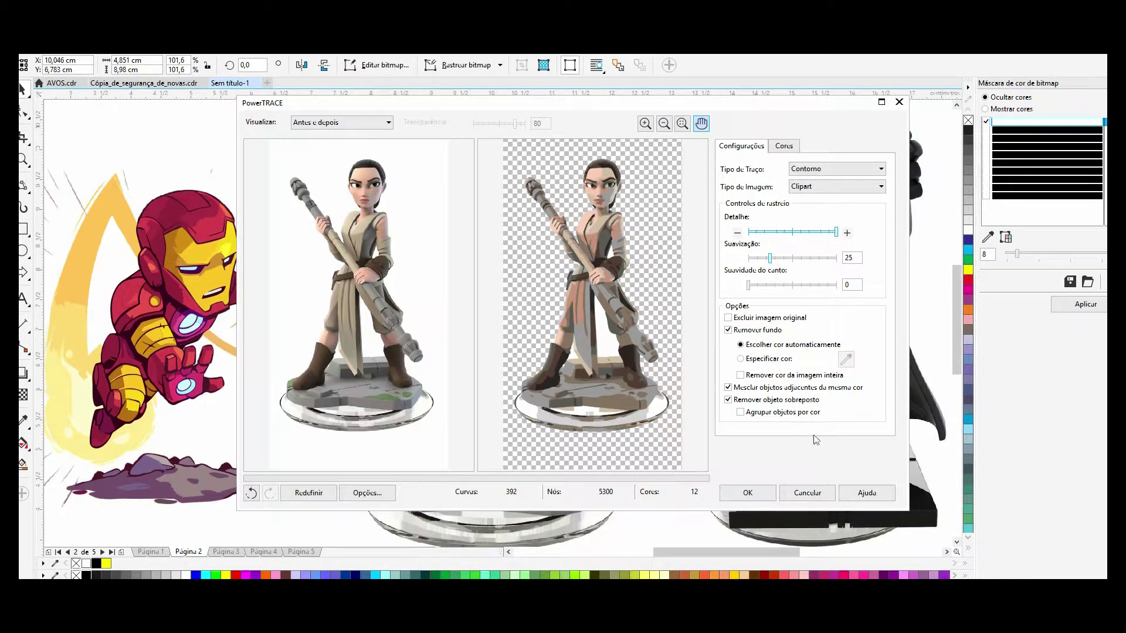
click(748, 493)
- Examine the Clipart trace of Rey, checking the face, clothing and staff at several magnifications
click(23, 159)
drag(366, 126, 610, 273)
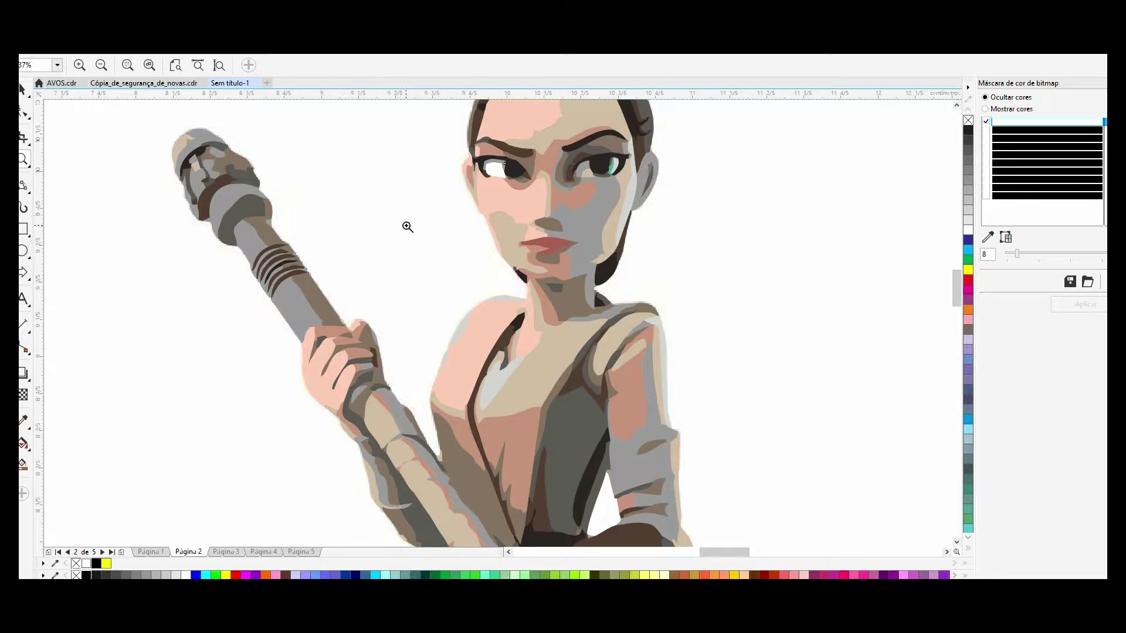
right_click(500, 236)
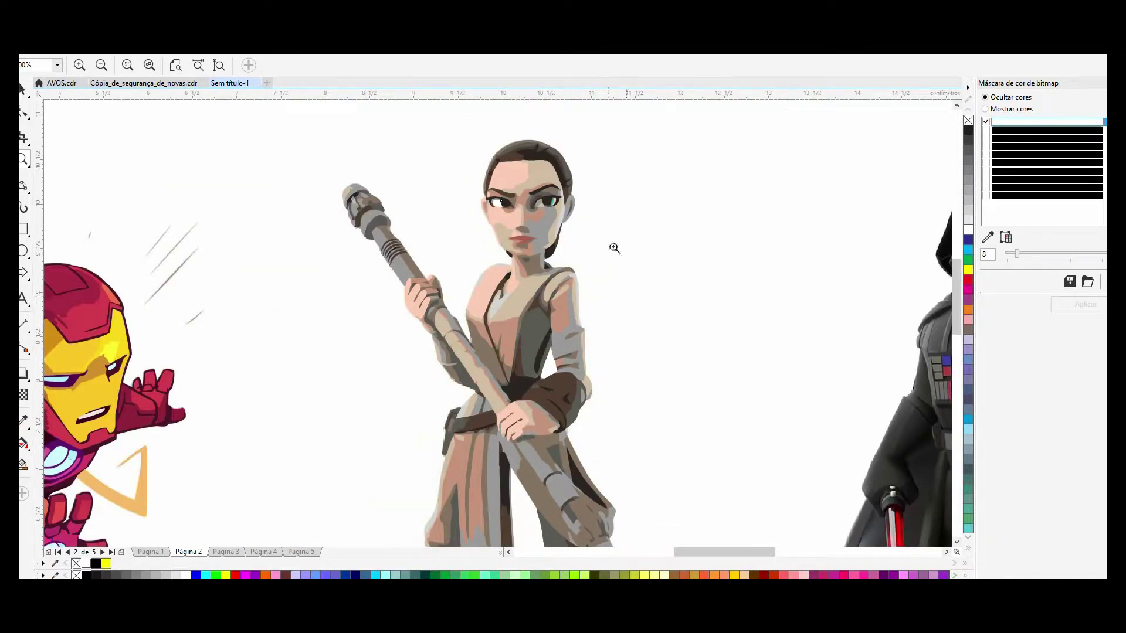
right_click(403, 278)
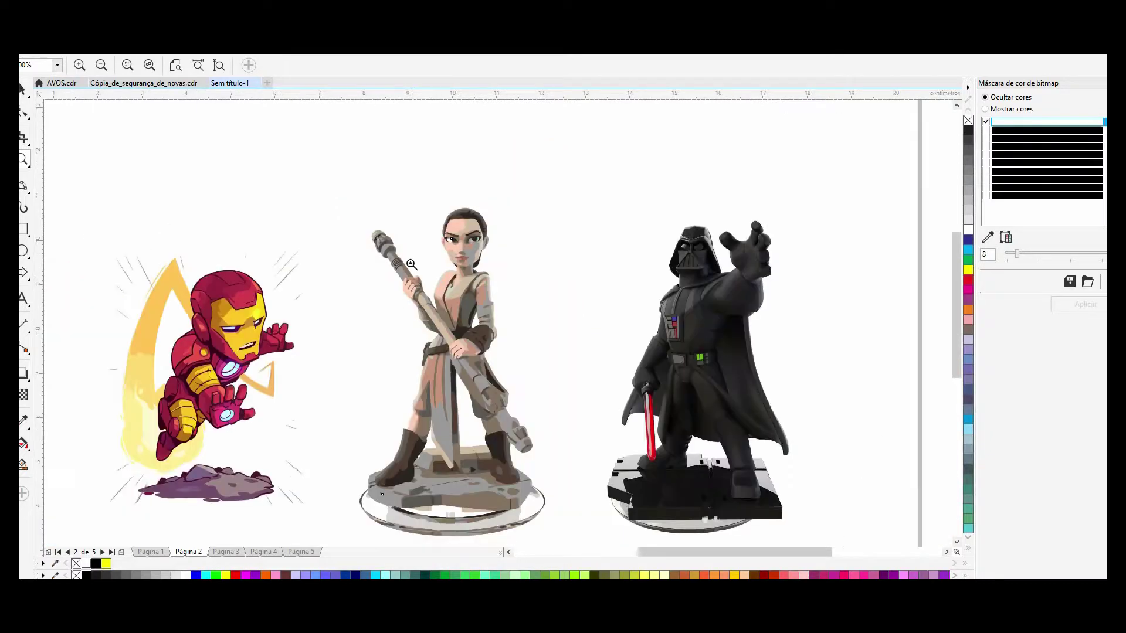
click(429, 275)
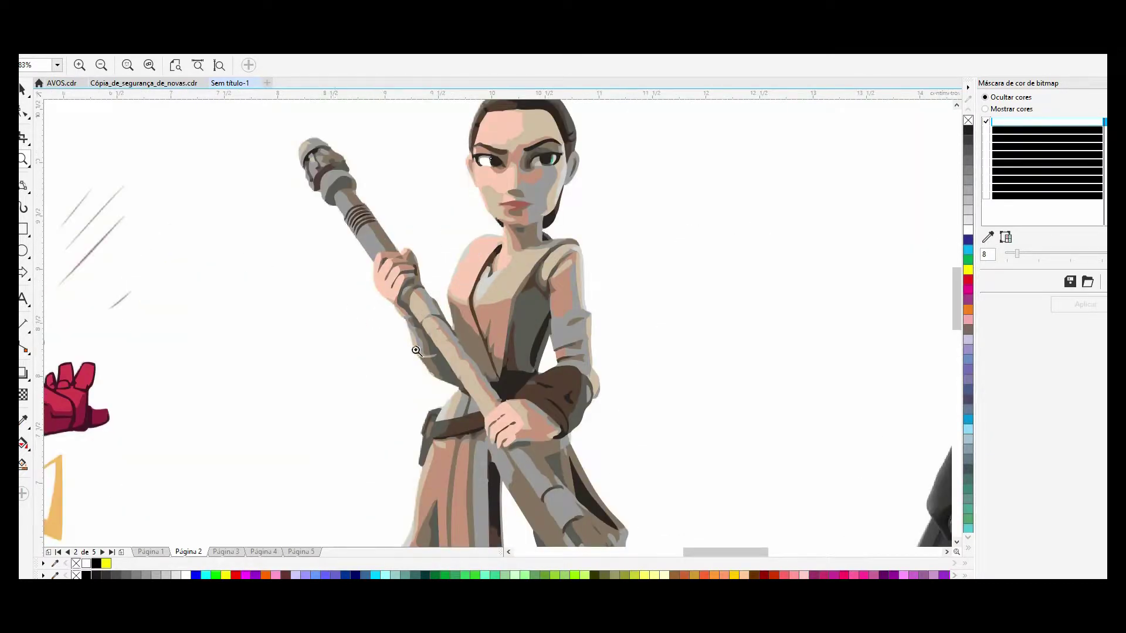
right_click(418, 350)
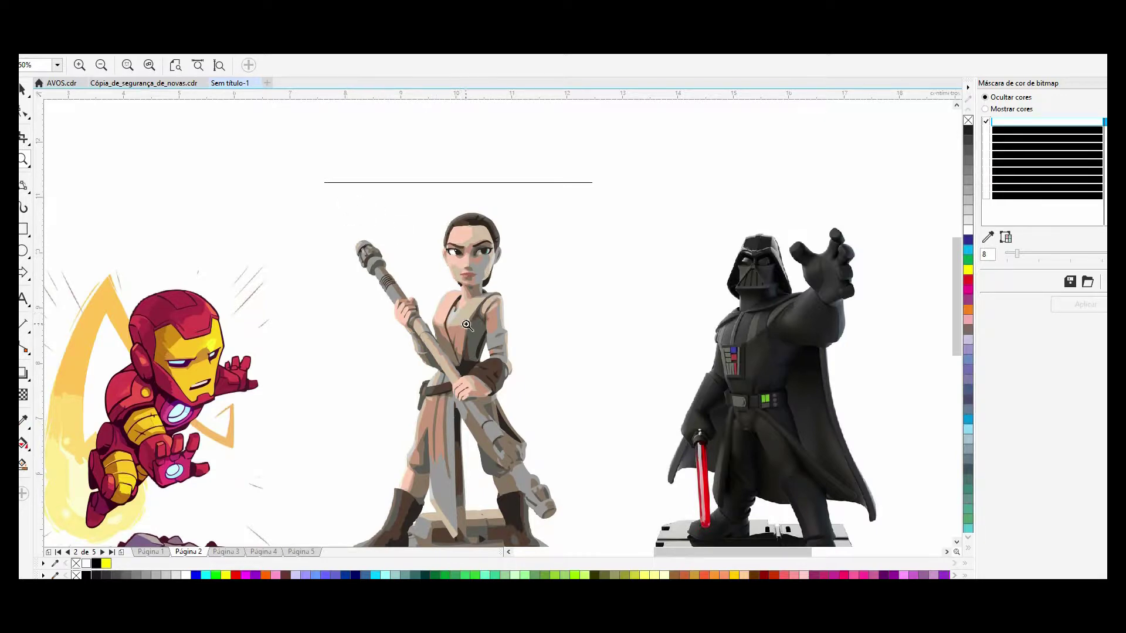
- Compare the colour areas and outlines of the Iron Man artwork with Rey's Clipart trace
drag(104, 285, 247, 450)
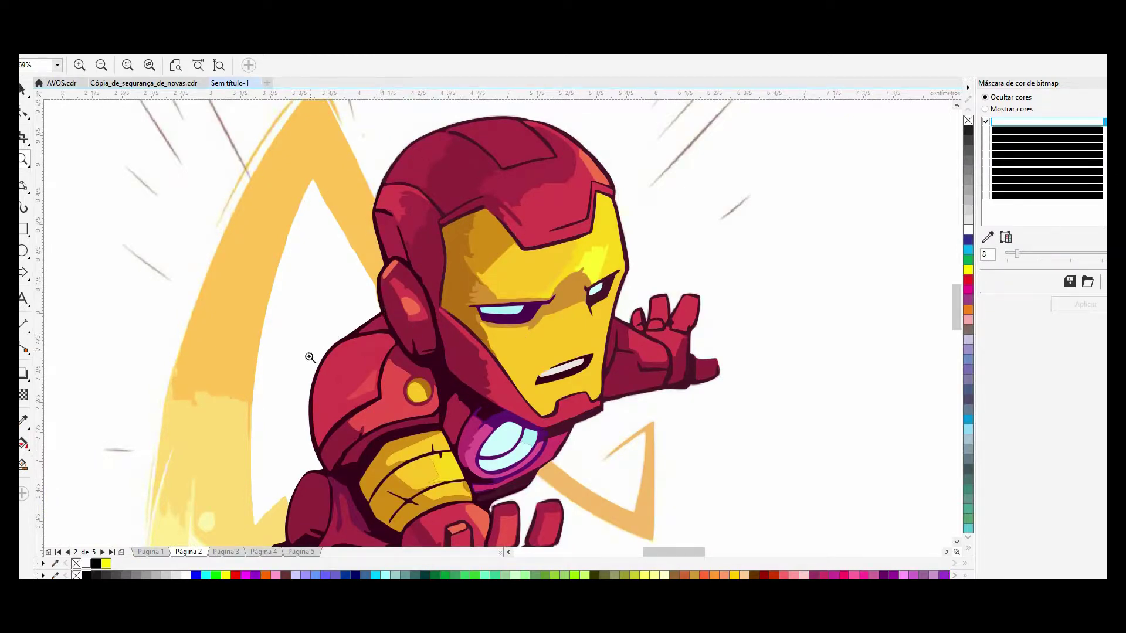
scroll(480, 217, down, 4)
drag(651, 150, 742, 268)
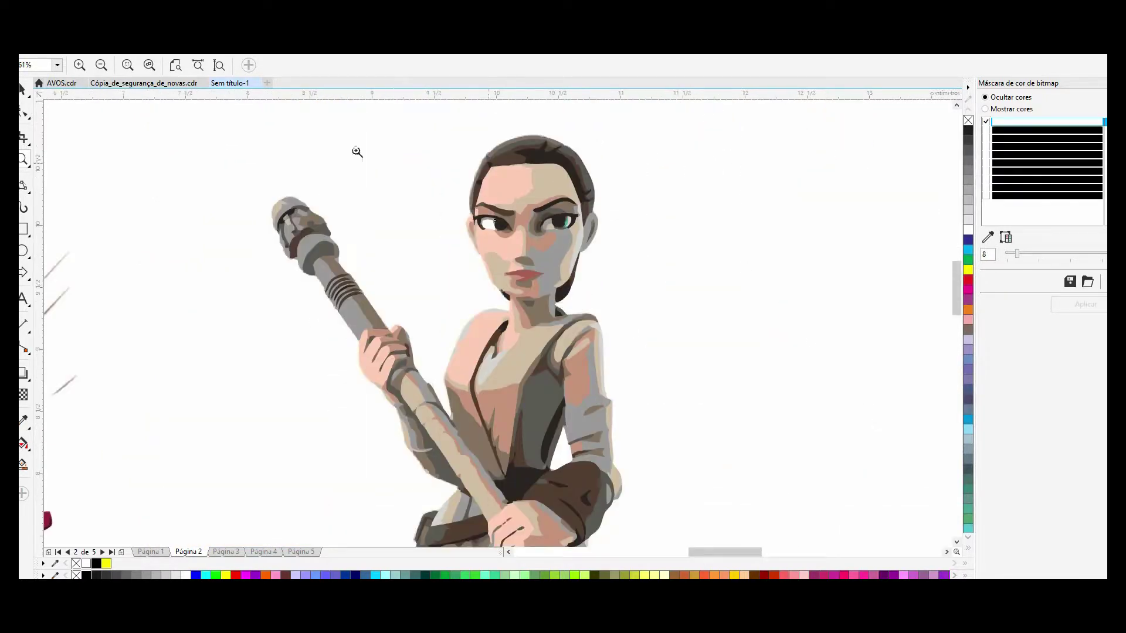
scroll(465, 254, down, 4)
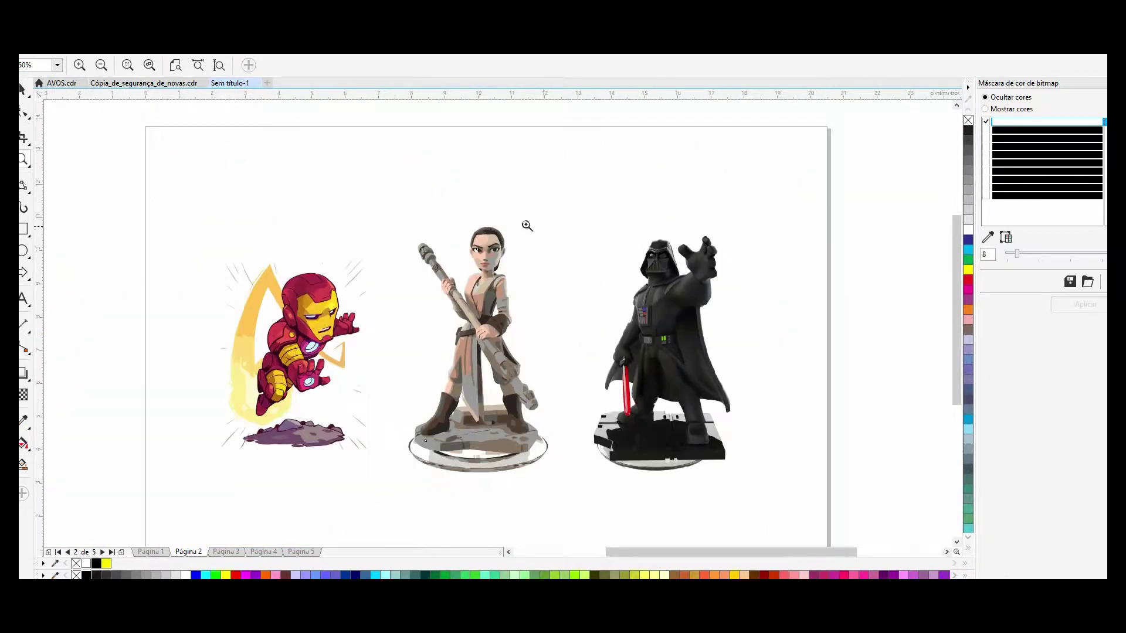
- Try a Quick Trace on the Darth Vader bitmap and delete the traced result
drag(581, 238, 760, 454)
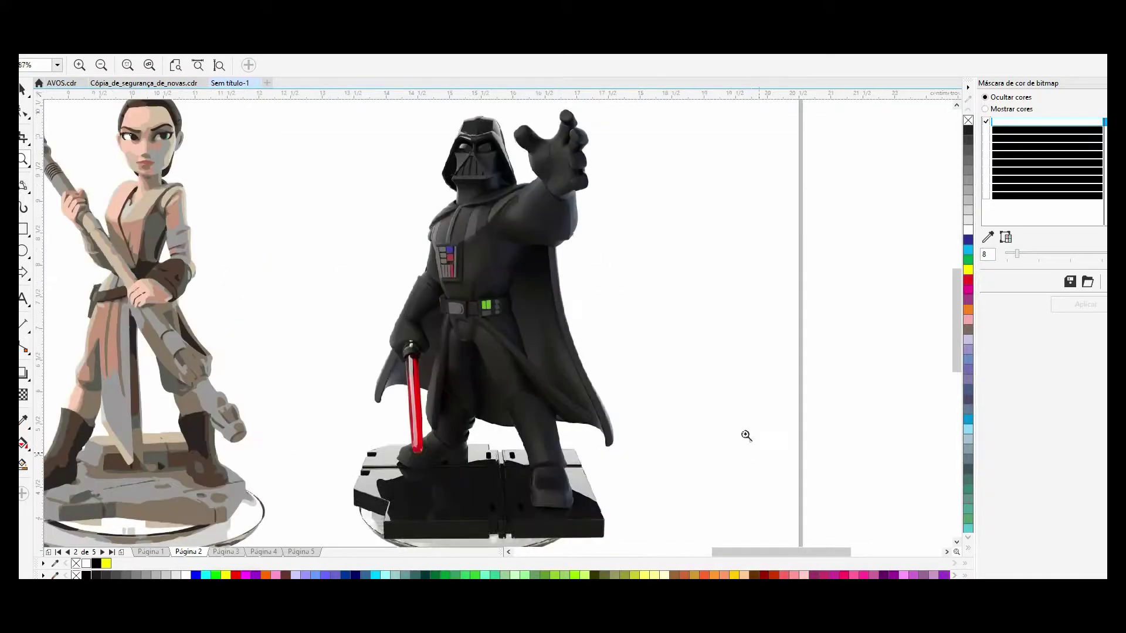
click(25, 93)
click(456, 262)
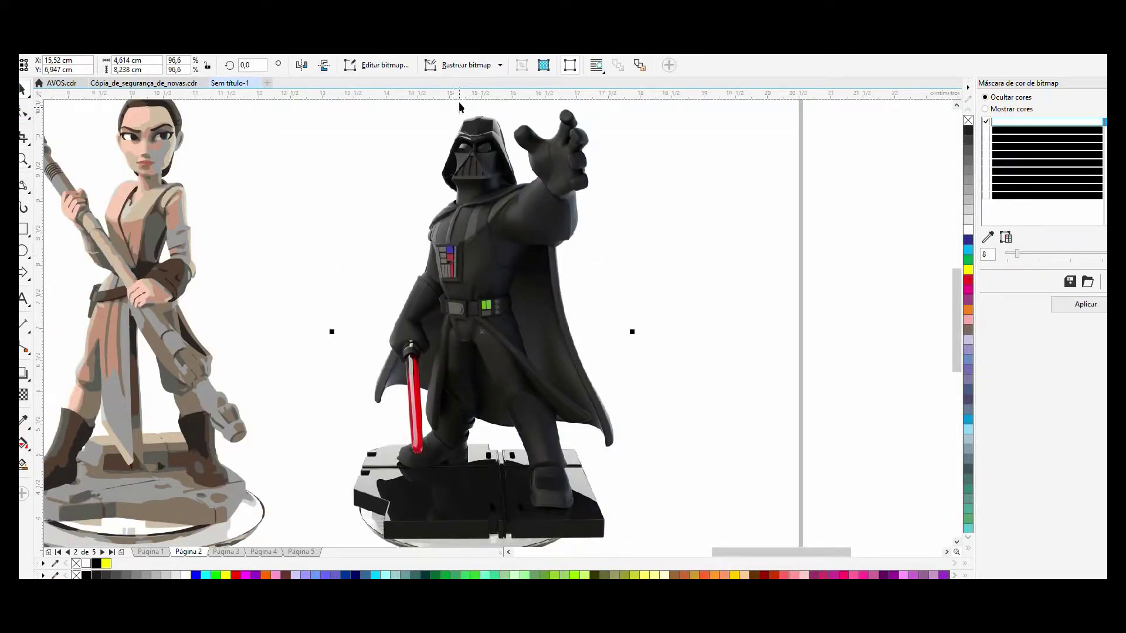
click(463, 73)
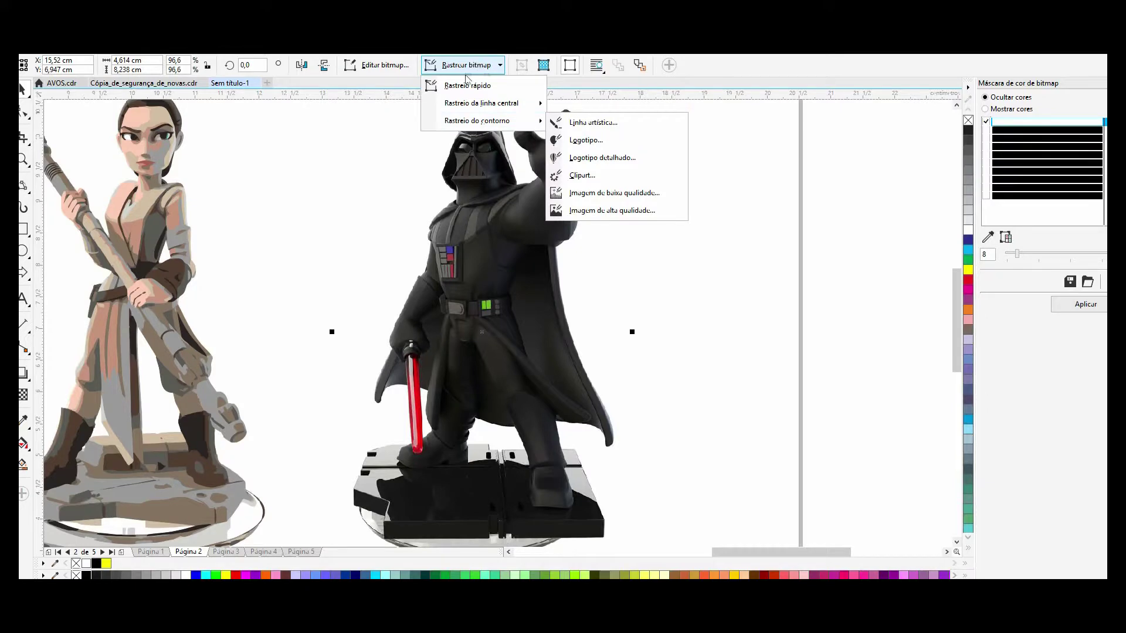
click(469, 87)
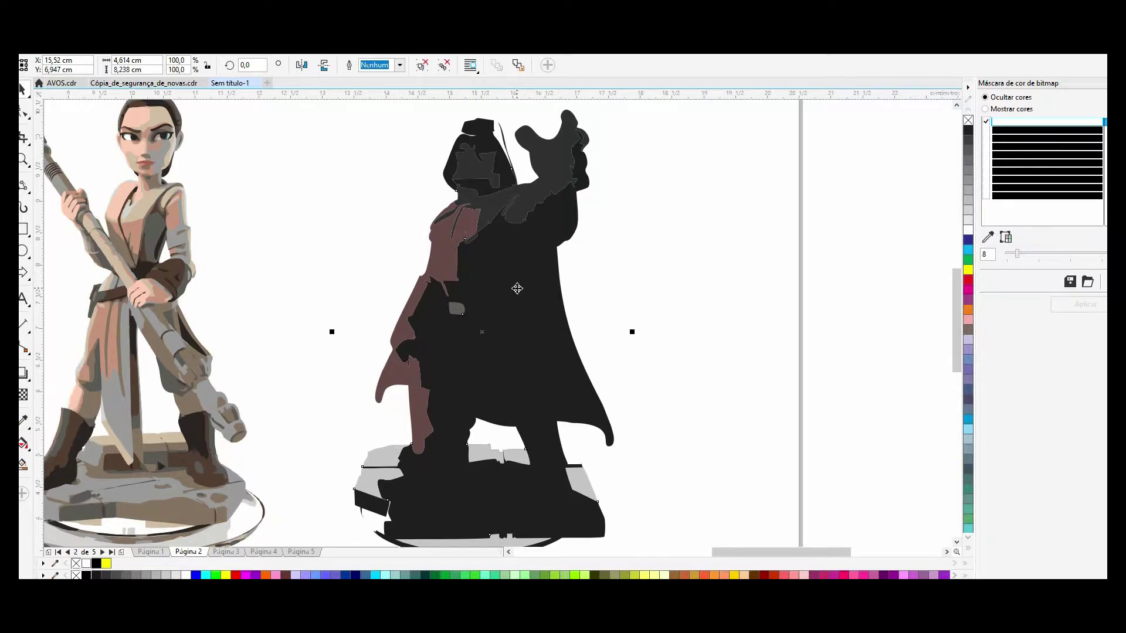
key(Delete)
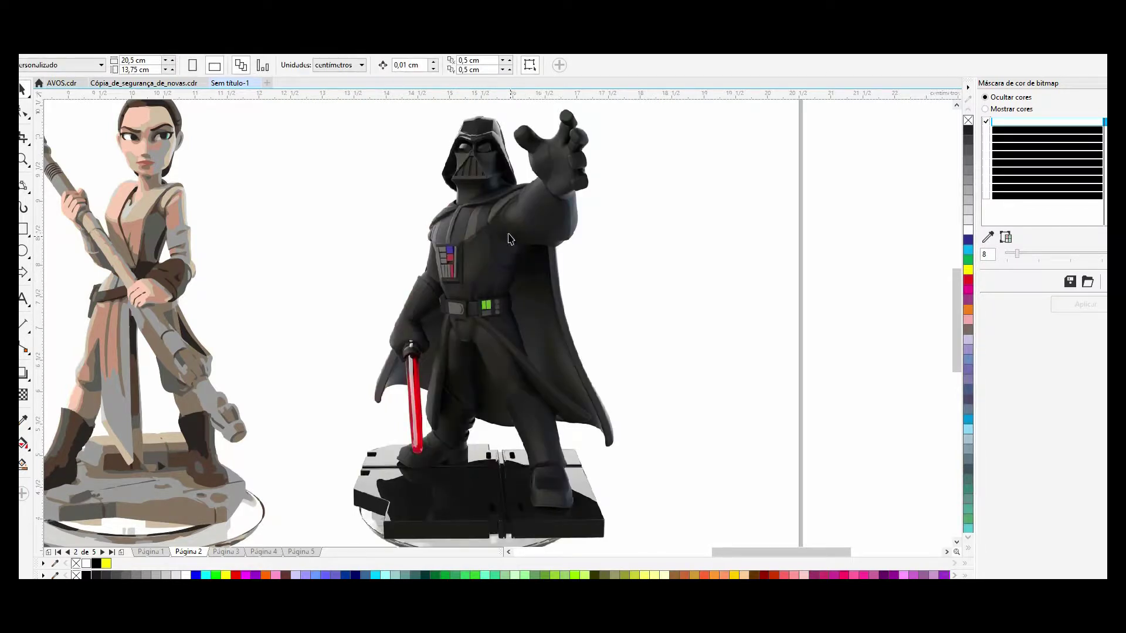
- Trace the Darth Vader bitmap with an outline trace of the Clipart type, keeping the default trace settings
click(475, 282)
click(466, 65)
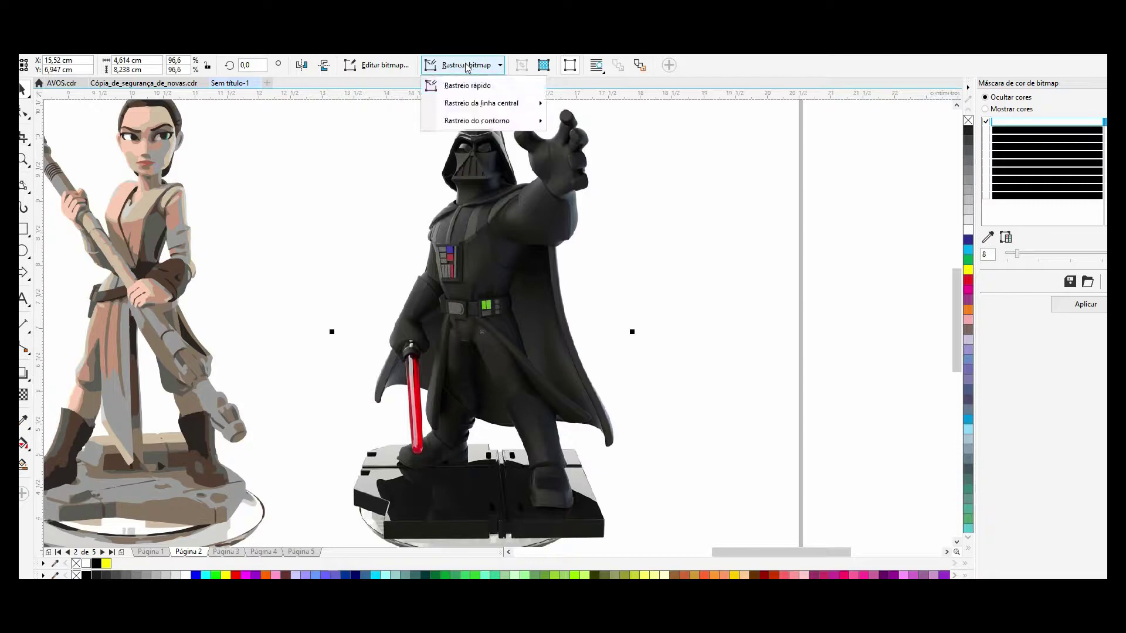
mouse_move(493, 125)
click(583, 176)
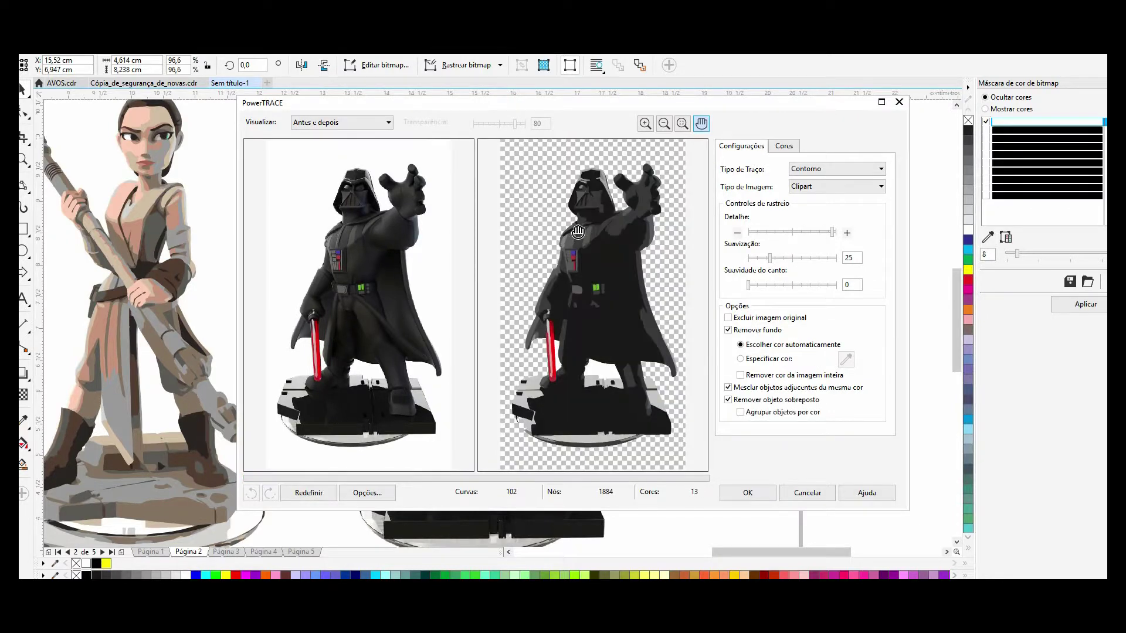
click(747, 492)
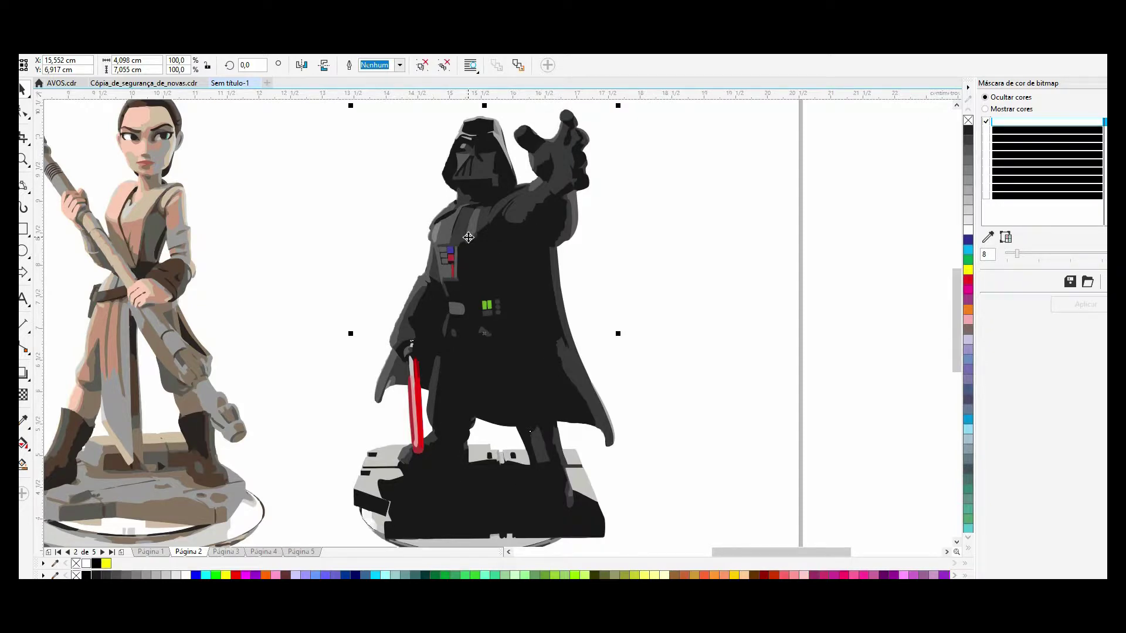
- Enlarge the Darth Vader trace together with its bitmap to about 5.04 by 9.00 cm and deselect them
scroll(469, 237, down, 3)
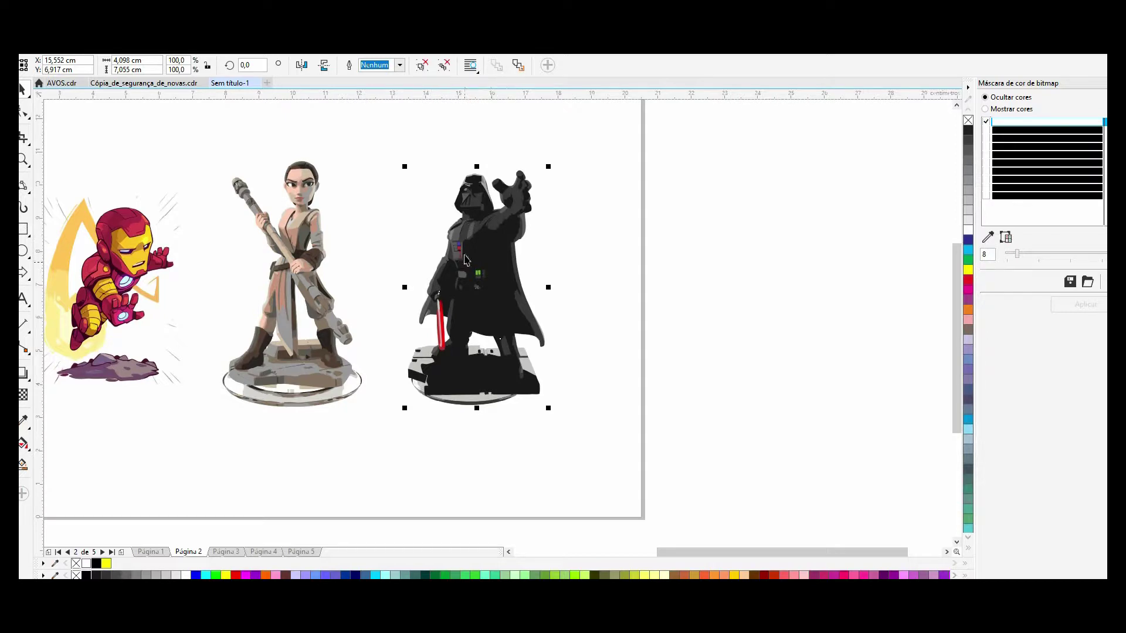
drag(387, 145, 645, 460)
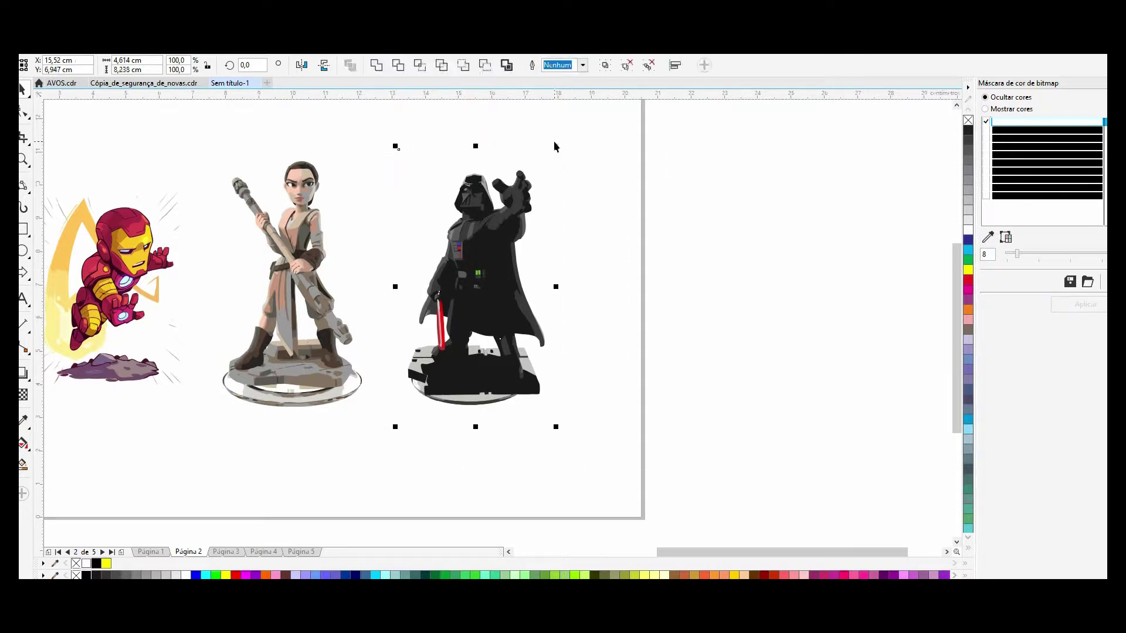
drag(558, 145, 570, 120)
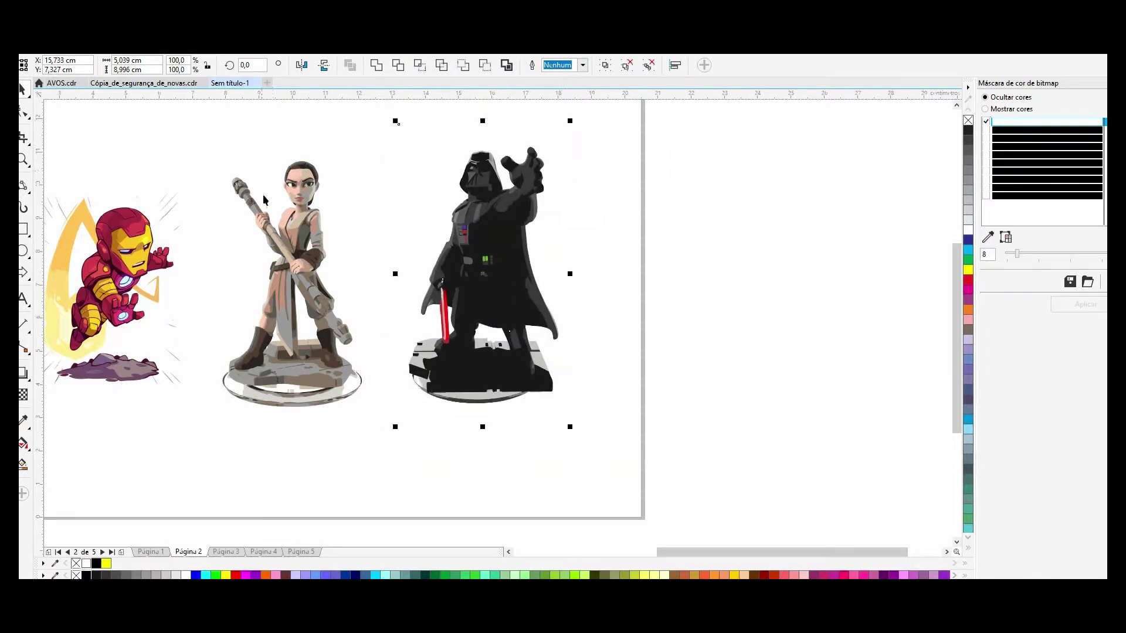
click(377, 431)
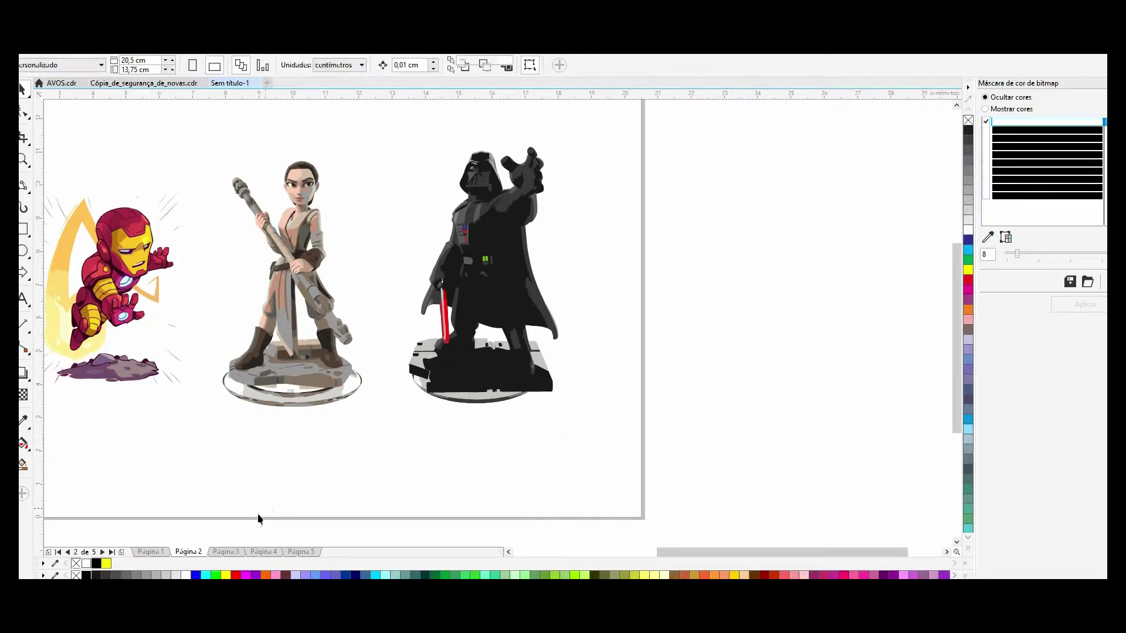
- Go to page 3 and examine the outlines and pixel detail of the Deadpool on unicorn bitmap
click(228, 552)
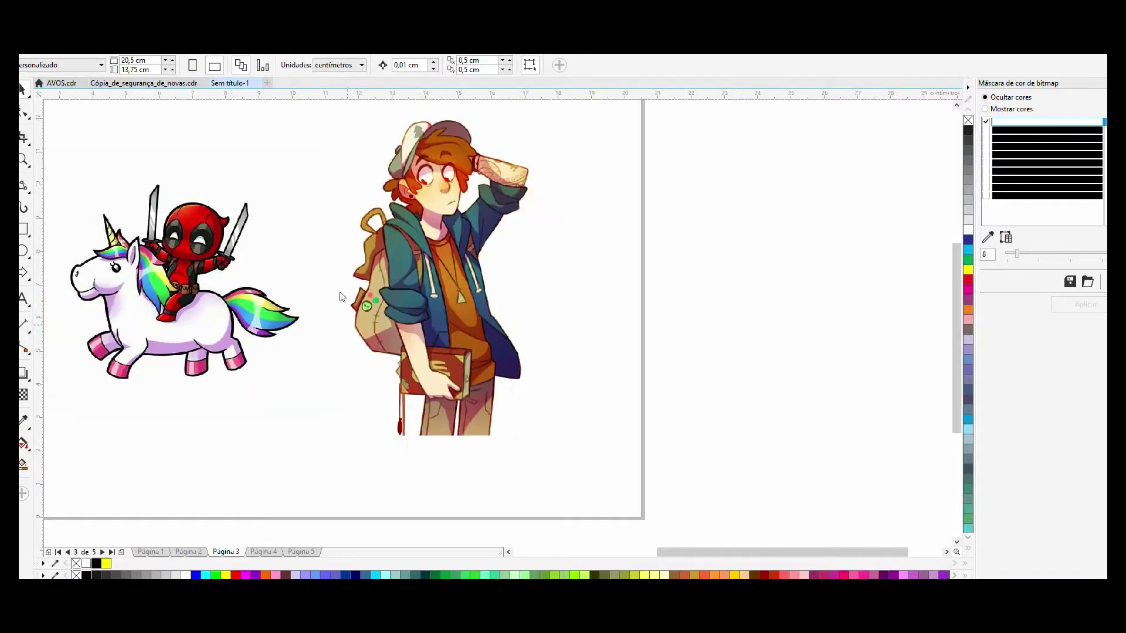
click(23, 159)
scroll(208, 233, down, 1)
drag(134, 199, 278, 333)
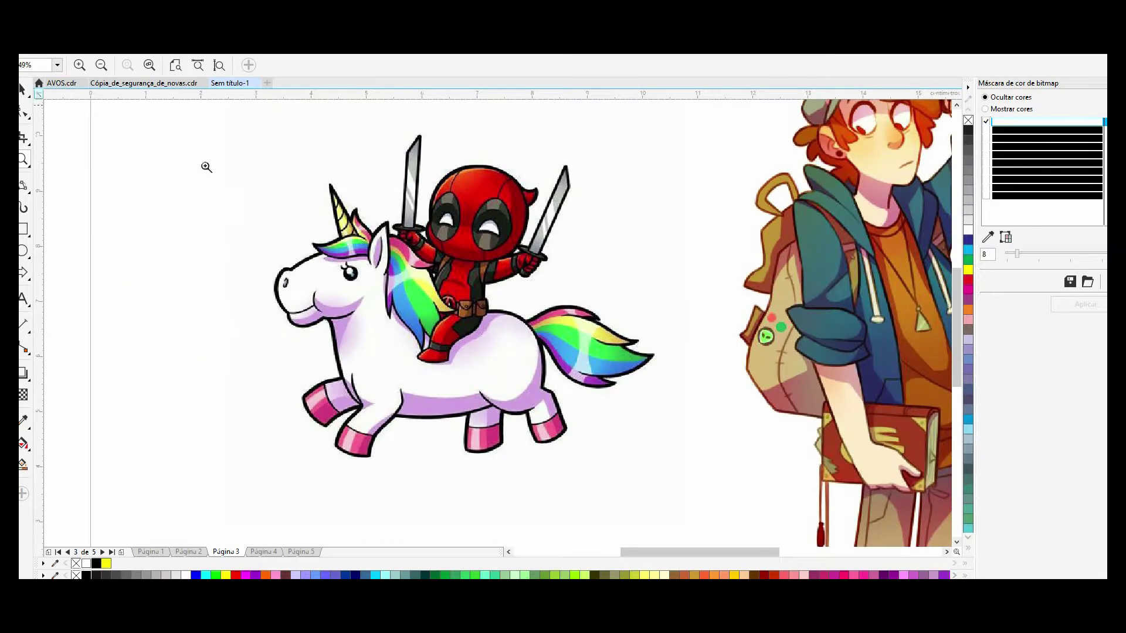
click(333, 194)
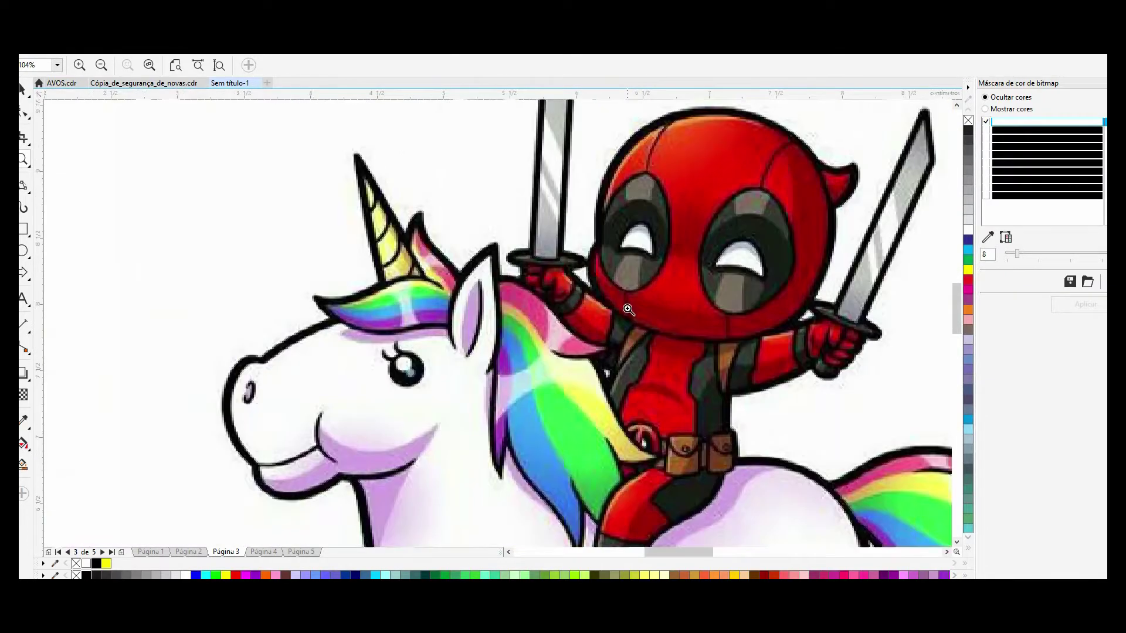
scroll(628, 309, down, 1)
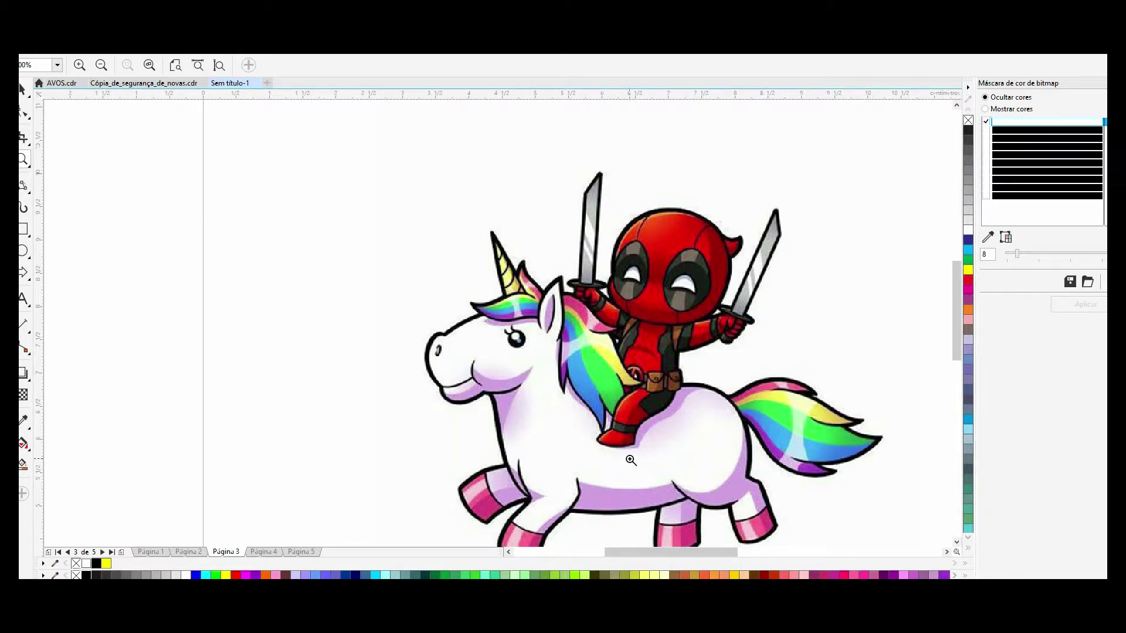
drag(628, 211, 714, 330)
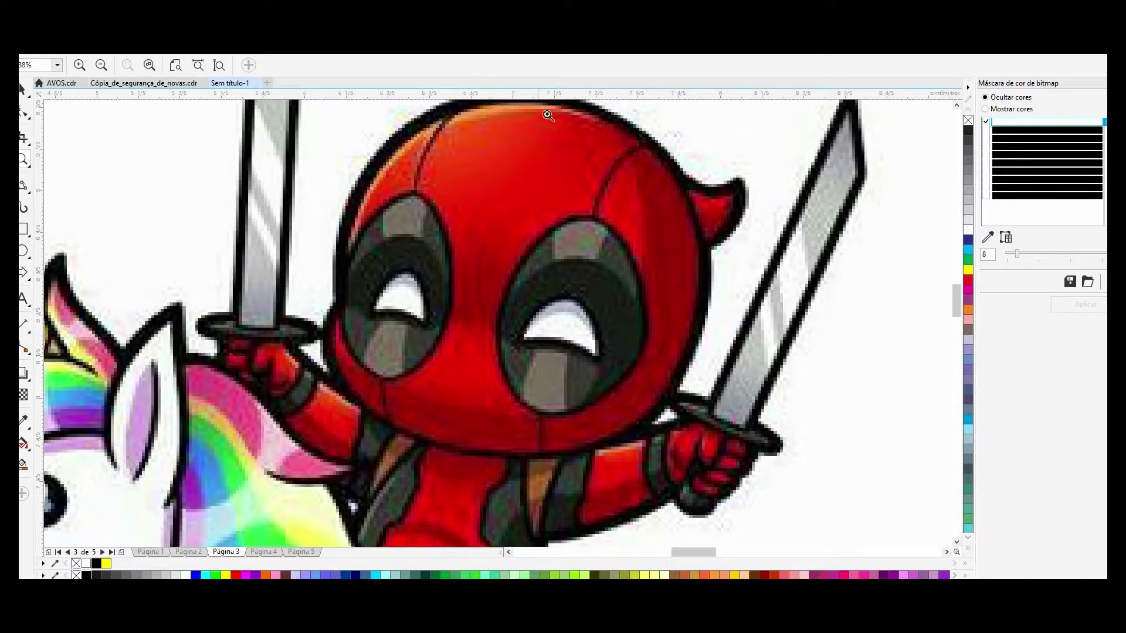
right_click(660, 304)
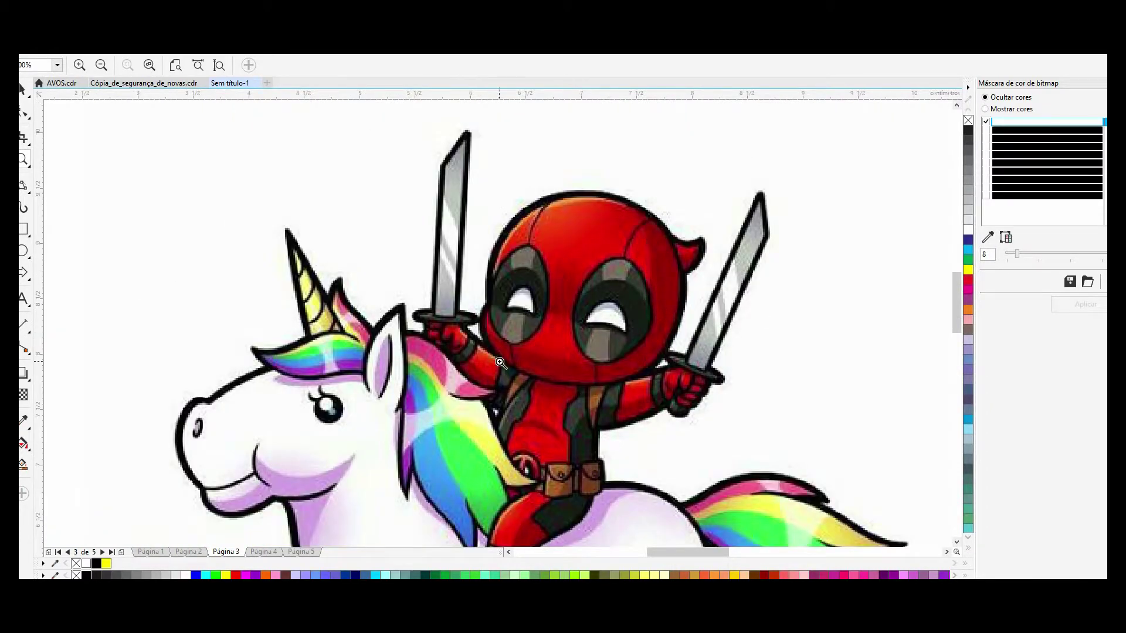
- Select the Deadpool on unicorn bitmap on page 3 and vectorize it with a Quick Trace
right_click(500, 362)
click(22, 88)
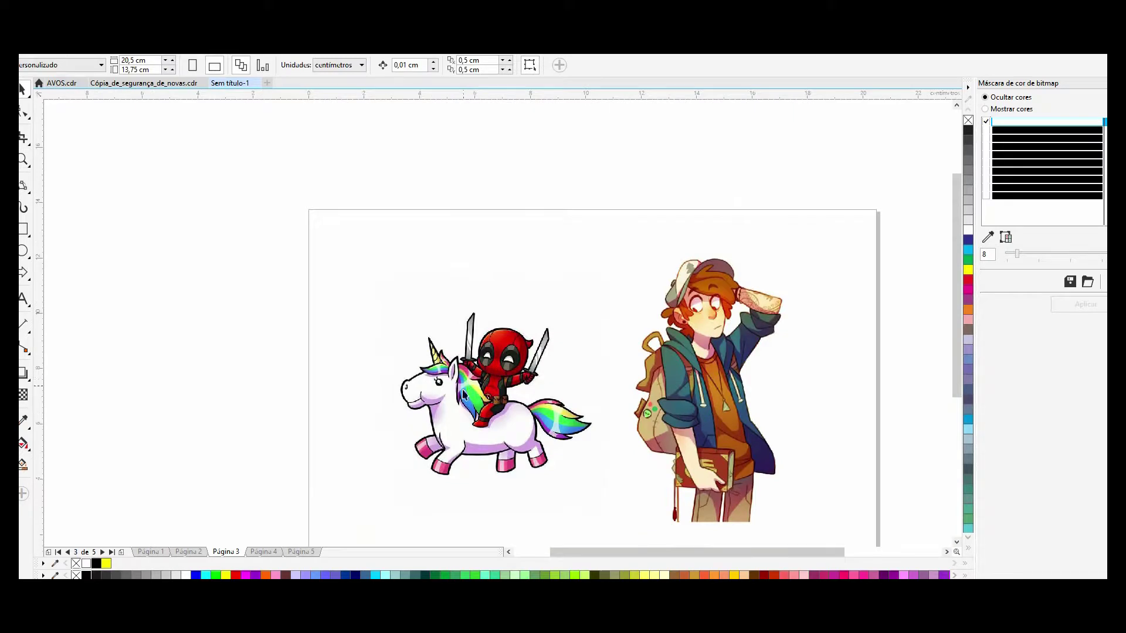
key(z)
mouse_move(399, 307)
mouse_down()
mouse_move(543, 478)
mouse_move(593, 481)
mouse_up()
key(space)
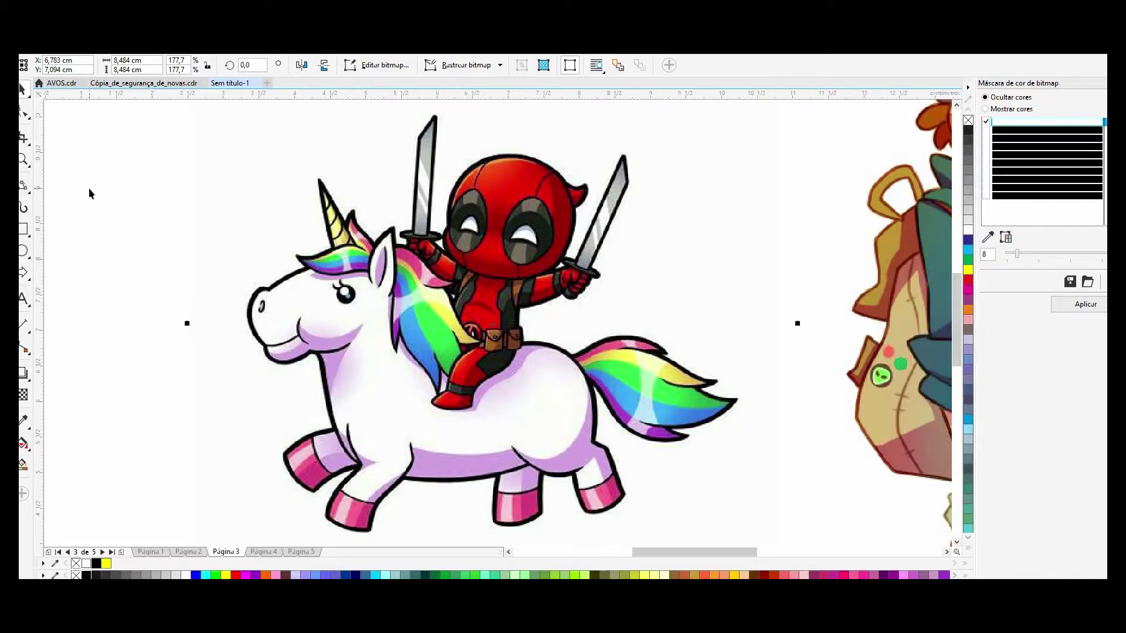
click(89, 193)
click(173, 336)
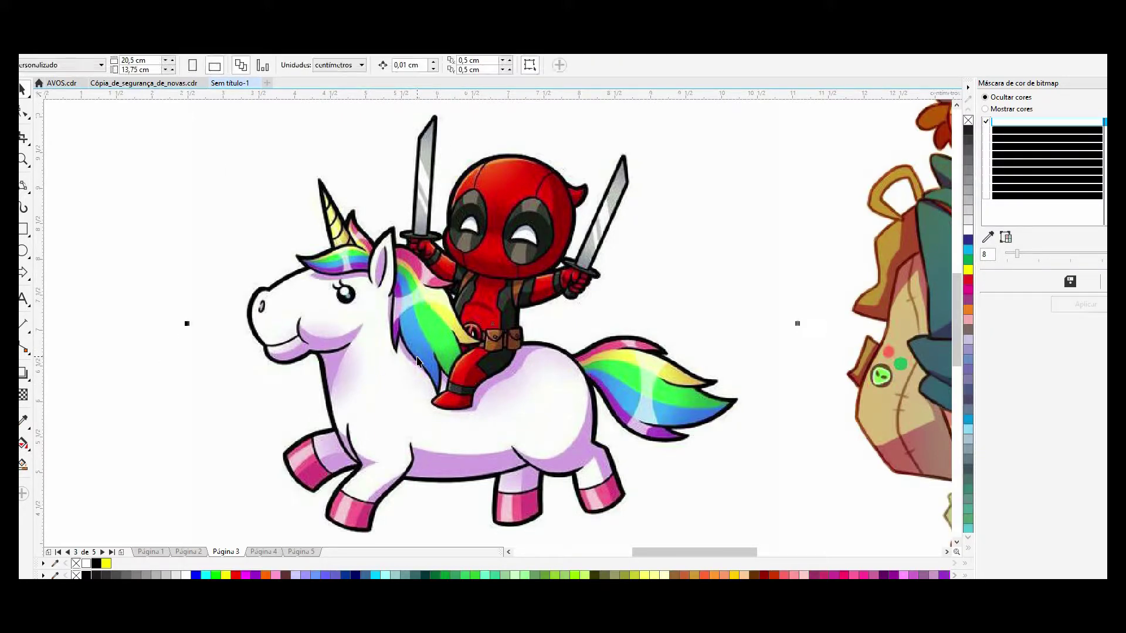
click(460, 66)
click(467, 86)
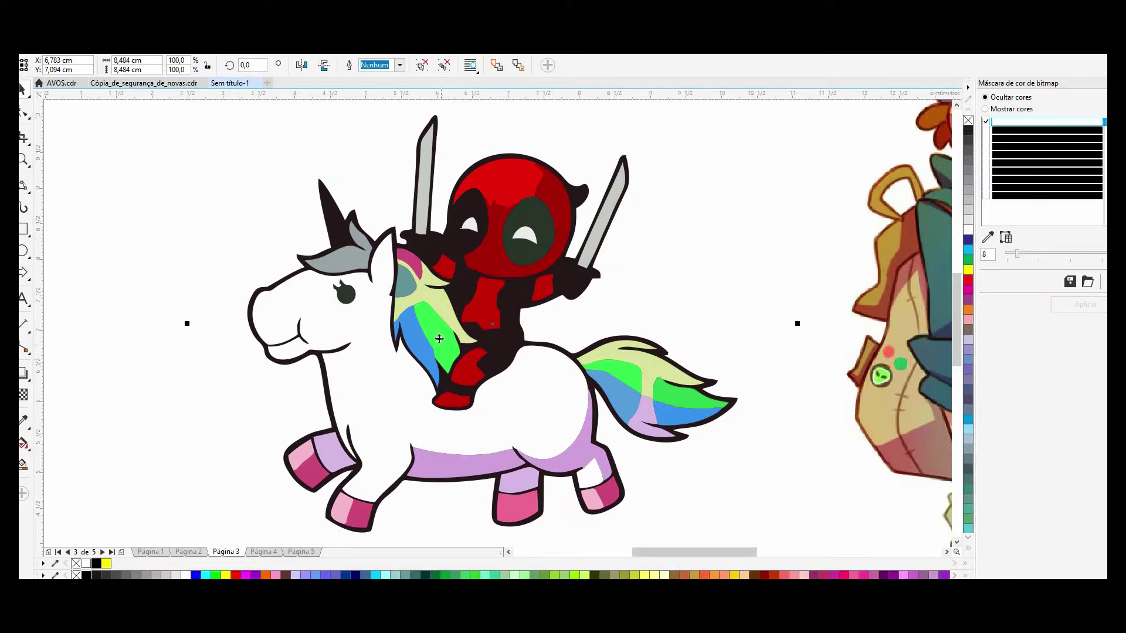
- Ungroup the unicorn trace into separate shapes and fill the unicorn's white head and body with light yellow
scroll(592, 415, down, 1)
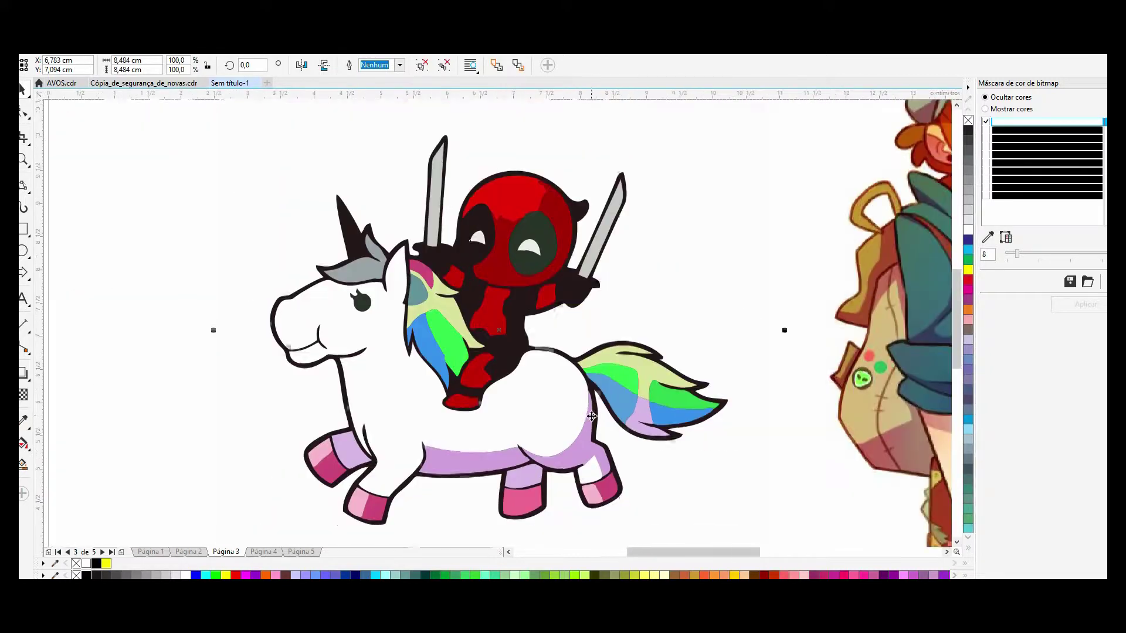
scroll(448, 329, down, 3)
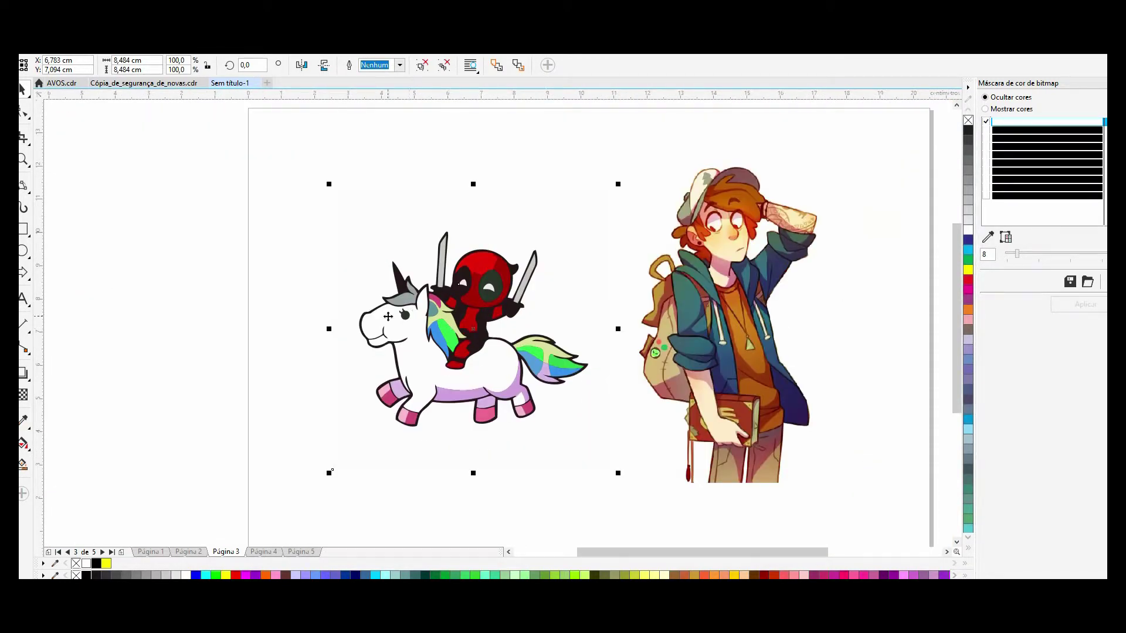
click(273, 295)
click(459, 371)
key(Escape)
drag(427, 368, 460, 391)
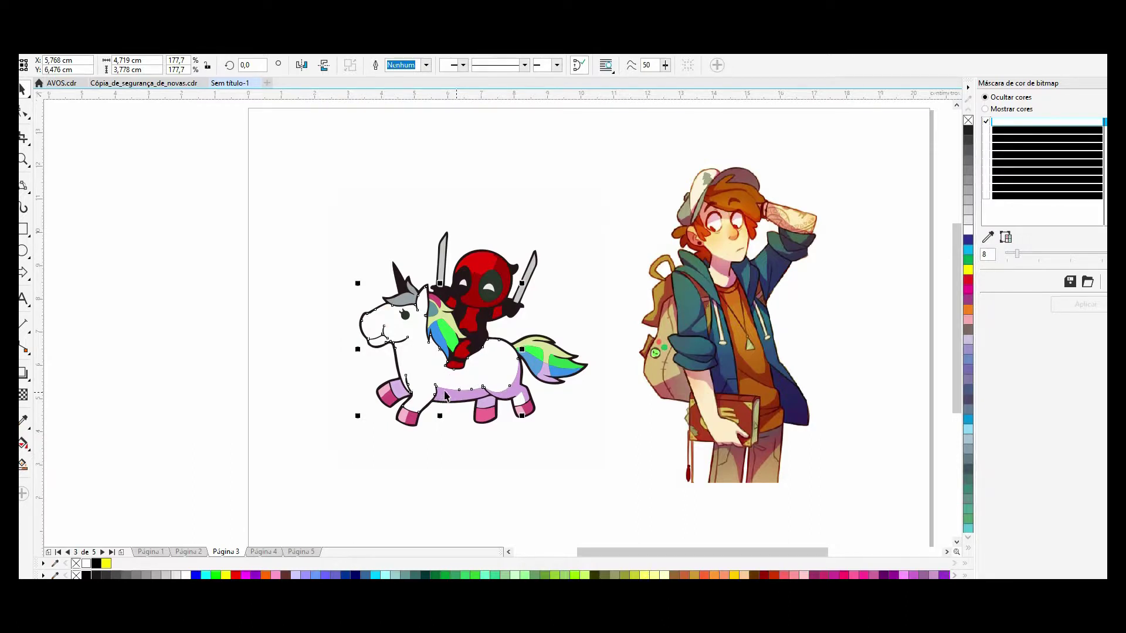
- Fill the purple shading on the belly and legs with golden brown and the pale rear leg area with light yellow
click(490, 401)
shift+click(514, 400)
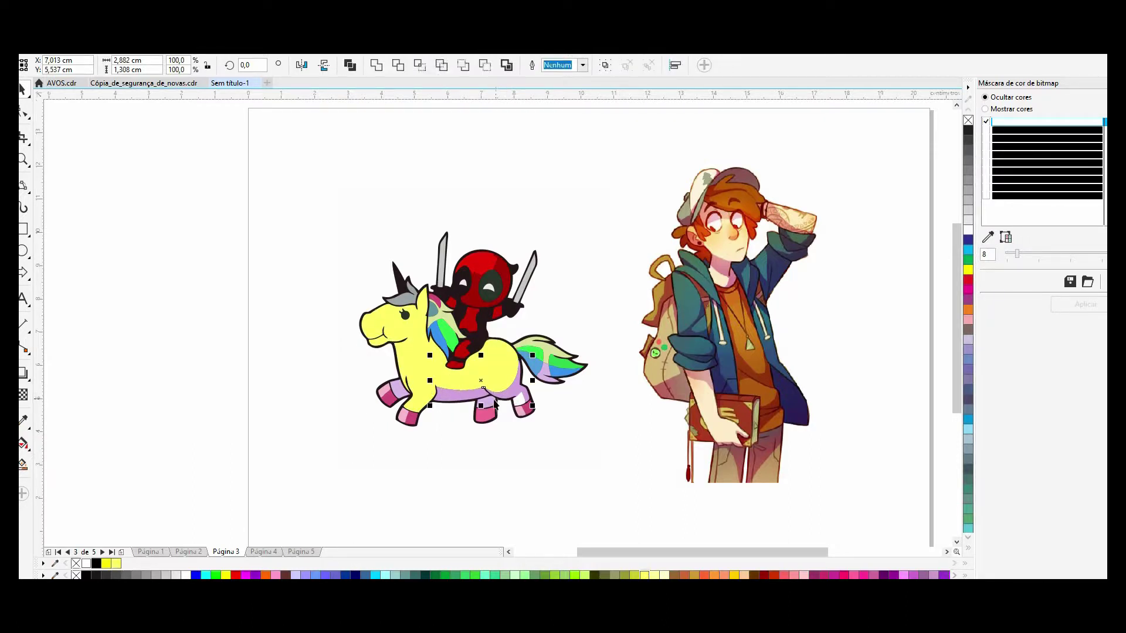
click(694, 575)
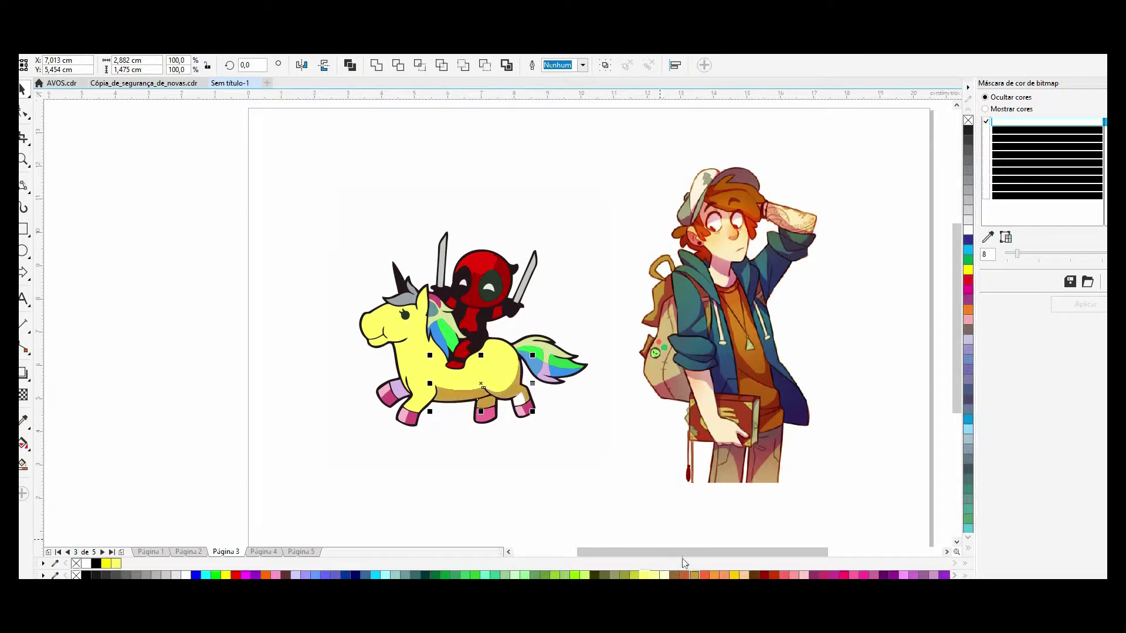
click(399, 397)
click(695, 575)
click(519, 404)
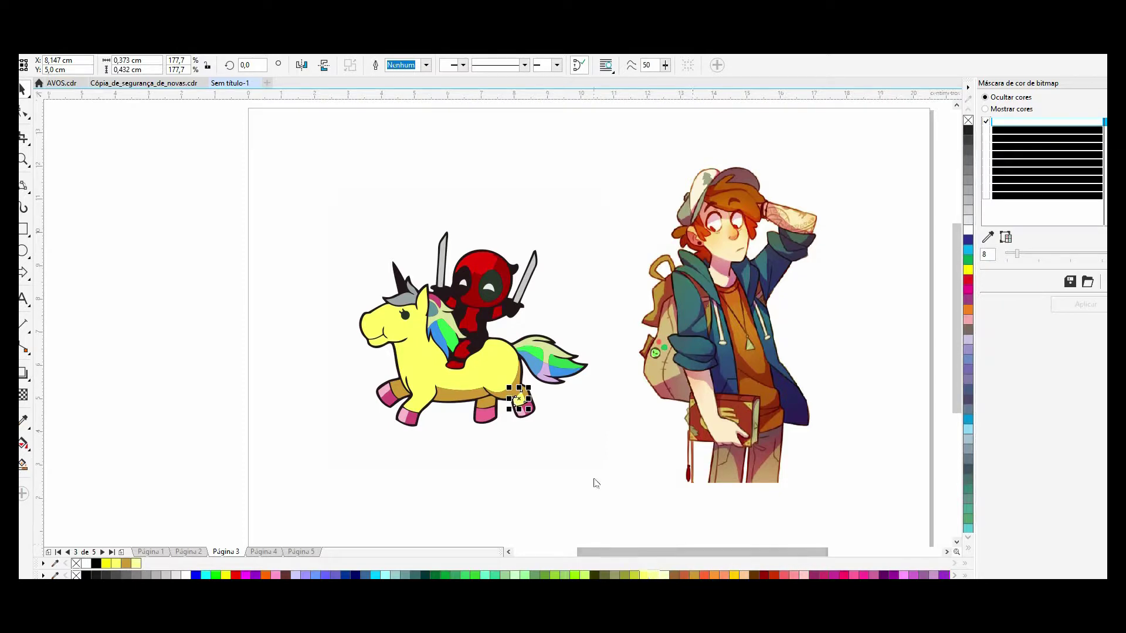
click(501, 423)
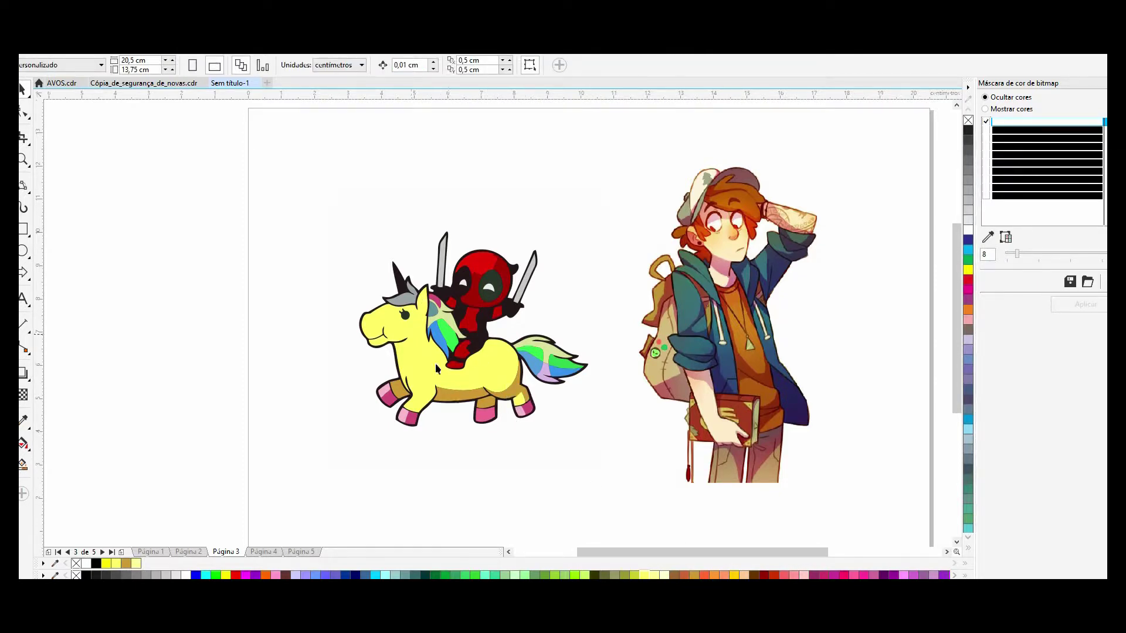
- Select all the coloured pieces of the unicorn's tail and fill them red
click(541, 357)
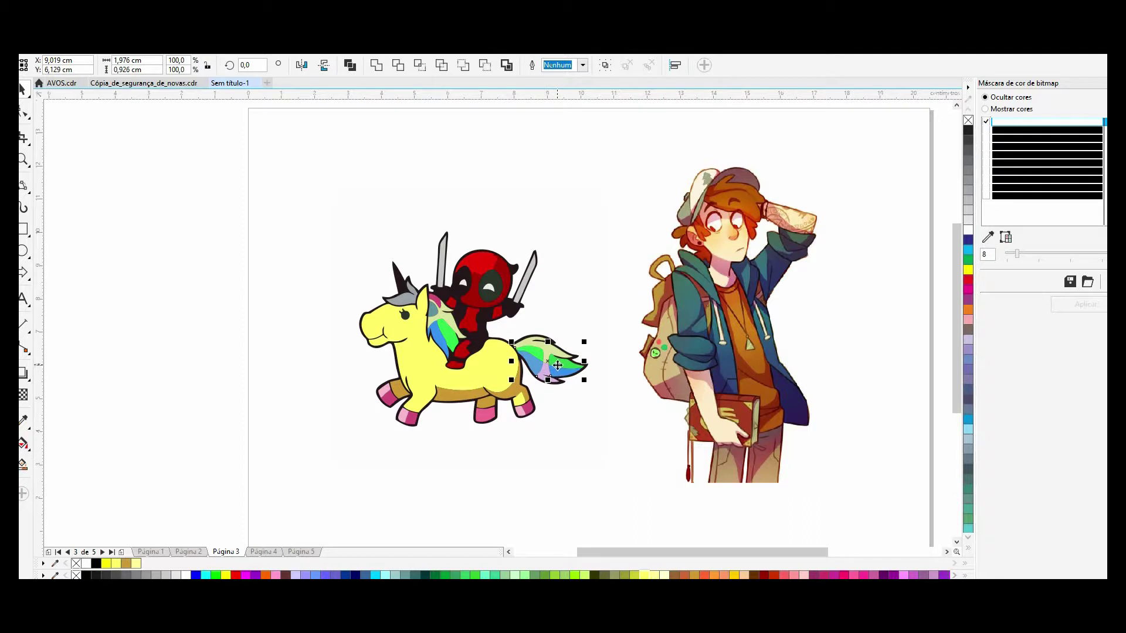
click(555, 356)
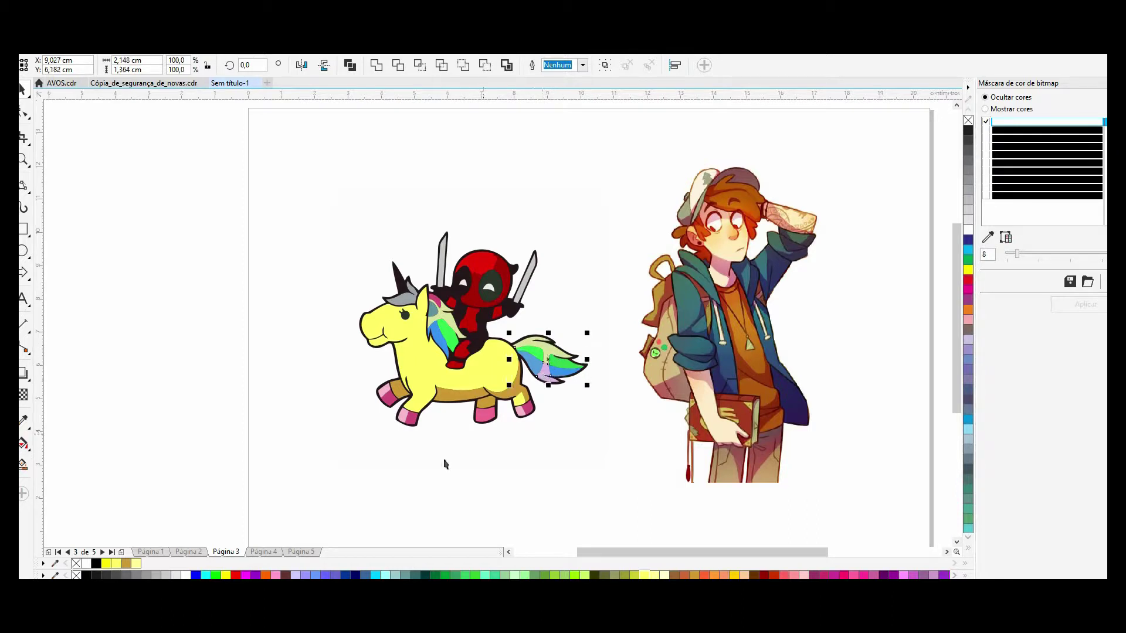
click(226, 575)
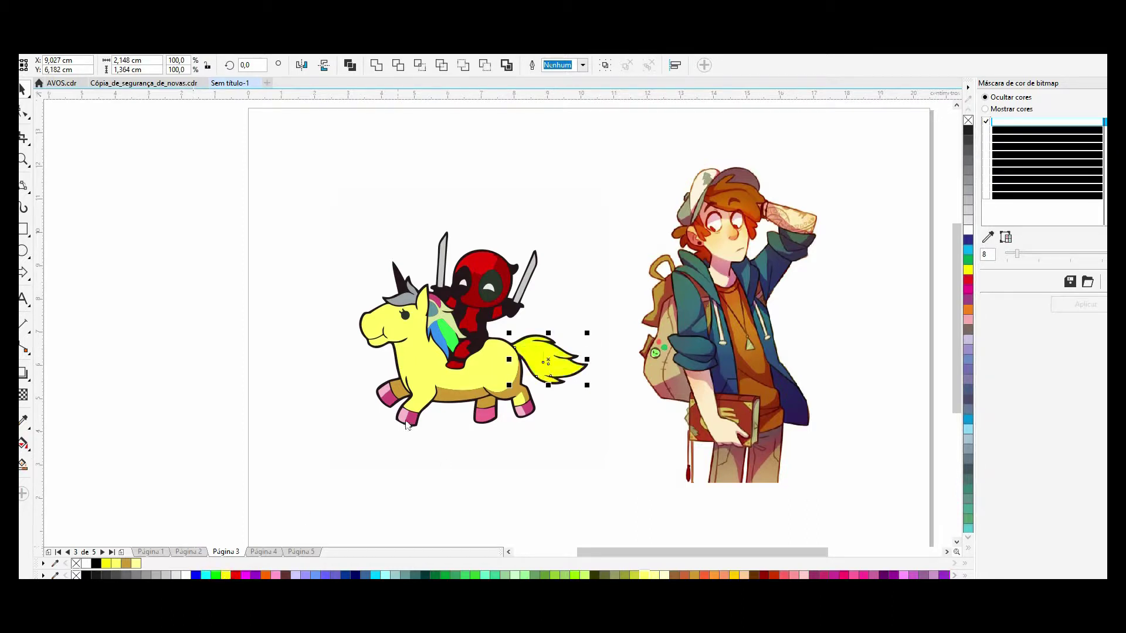
click(237, 576)
- Examine the shading, outlines and facial detail of the bitmap of the boy with the cap and backpack
key(z)
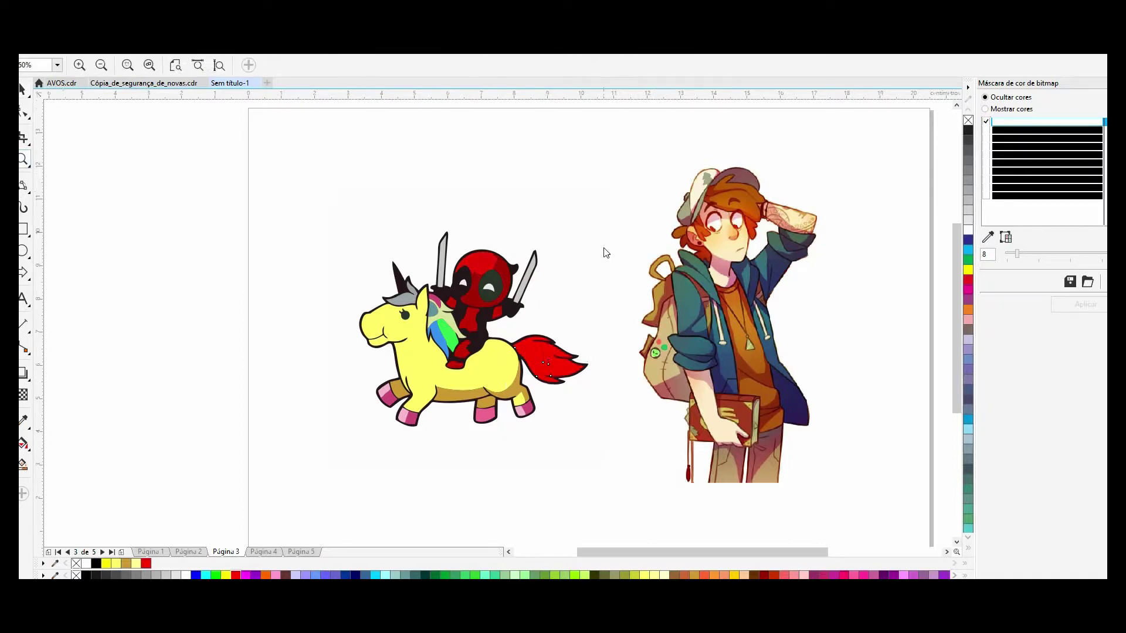
right_click(603, 251)
drag(614, 192, 715, 378)
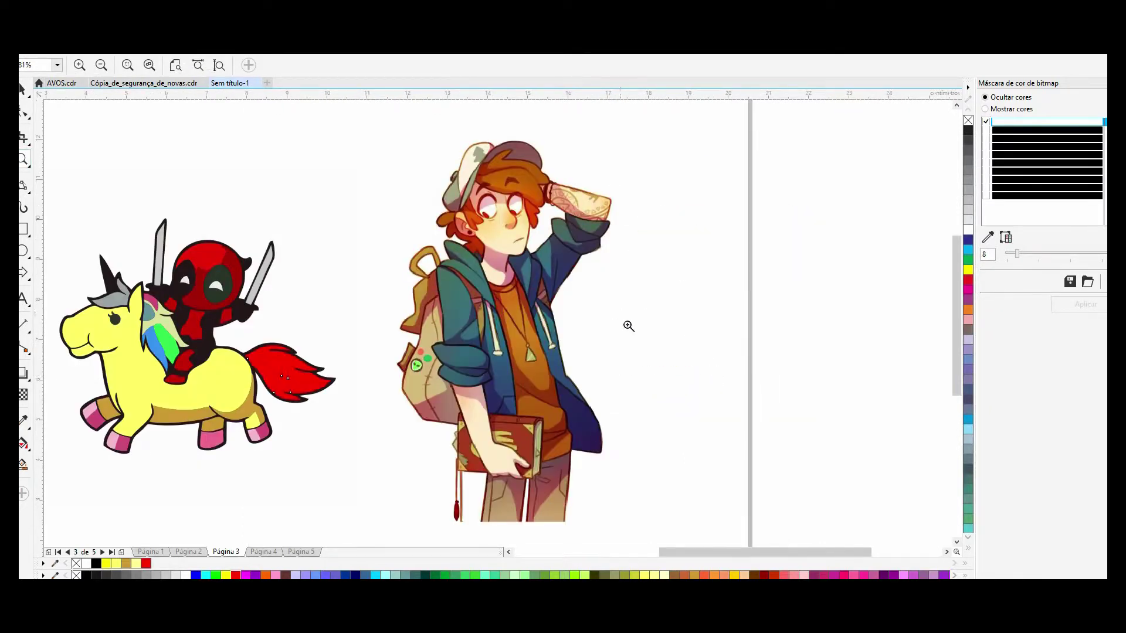
drag(402, 180, 566, 269)
right_click(566, 269)
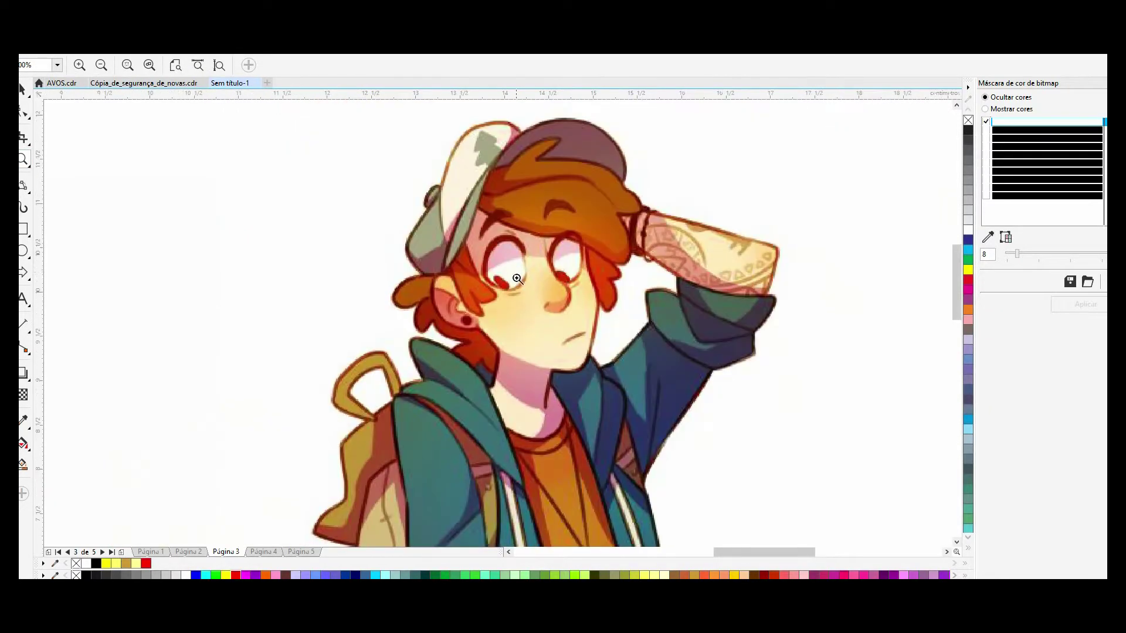
right_click(520, 281)
drag(442, 229, 605, 325)
right_click(605, 325)
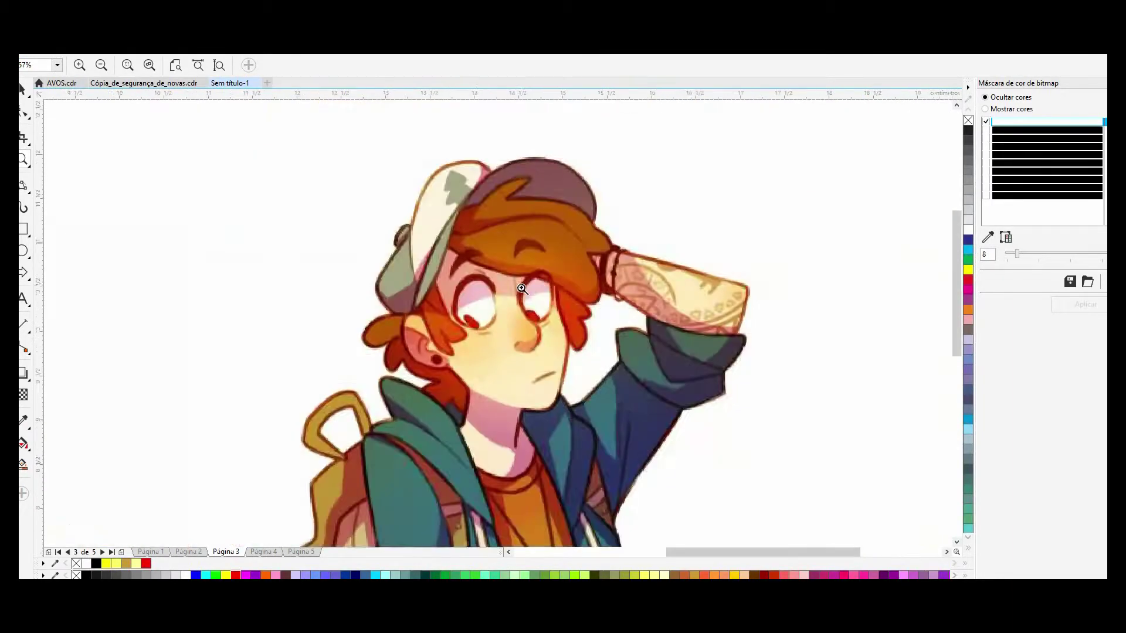
right_click(535, 301)
right_click(543, 320)
drag(445, 273, 608, 425)
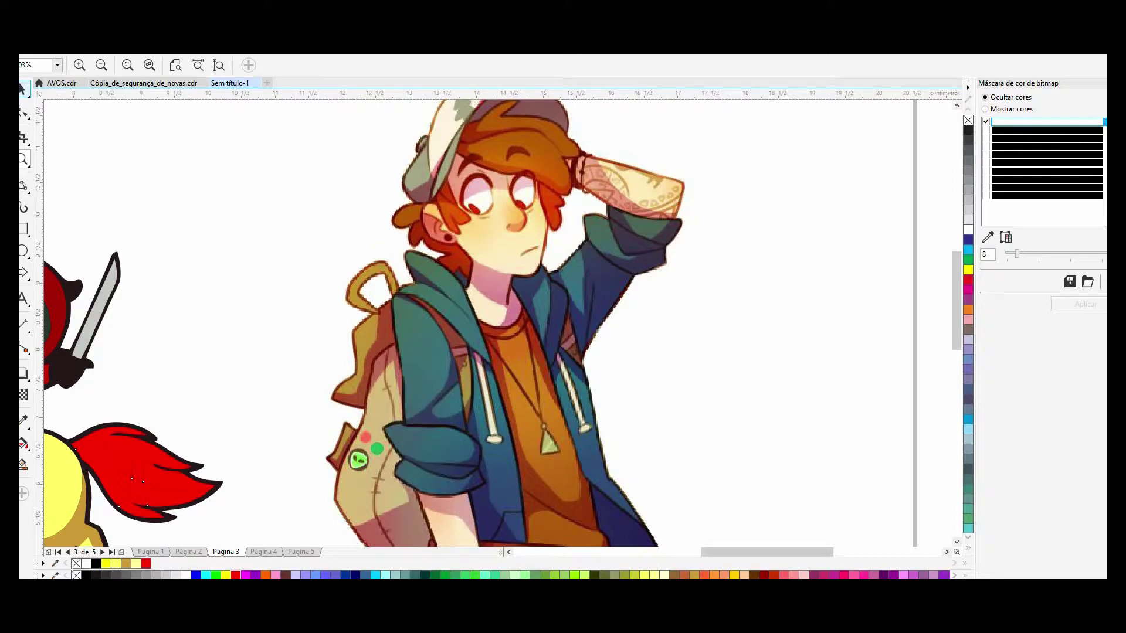
- Try a Quick Trace on the bitmap of the boy with the backpack and undo it
key(Tab)
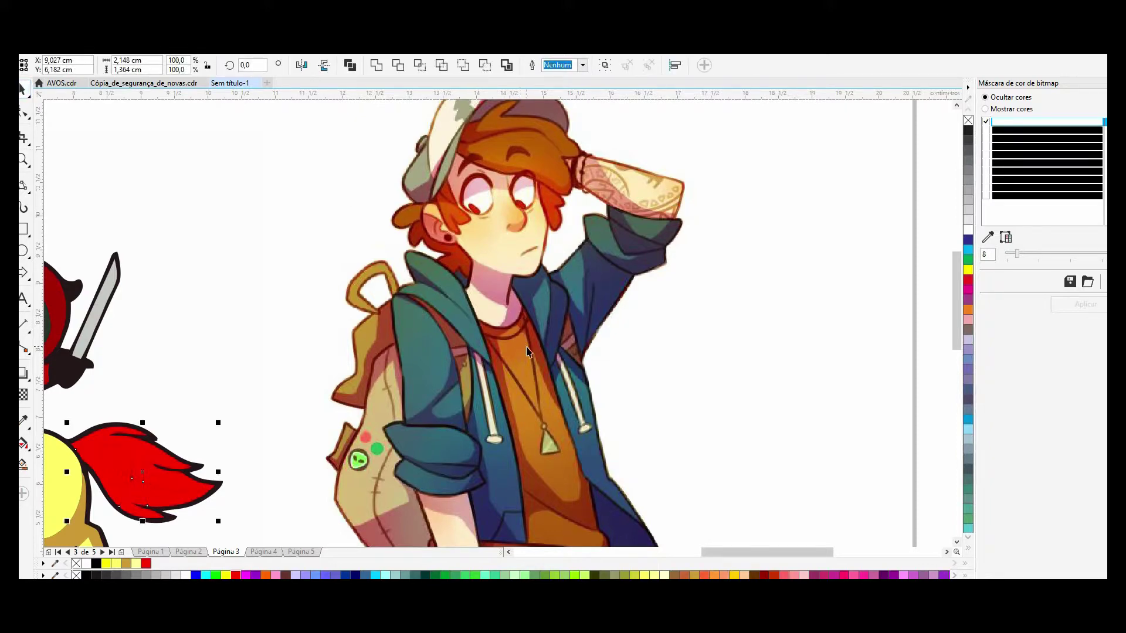
click(479, 347)
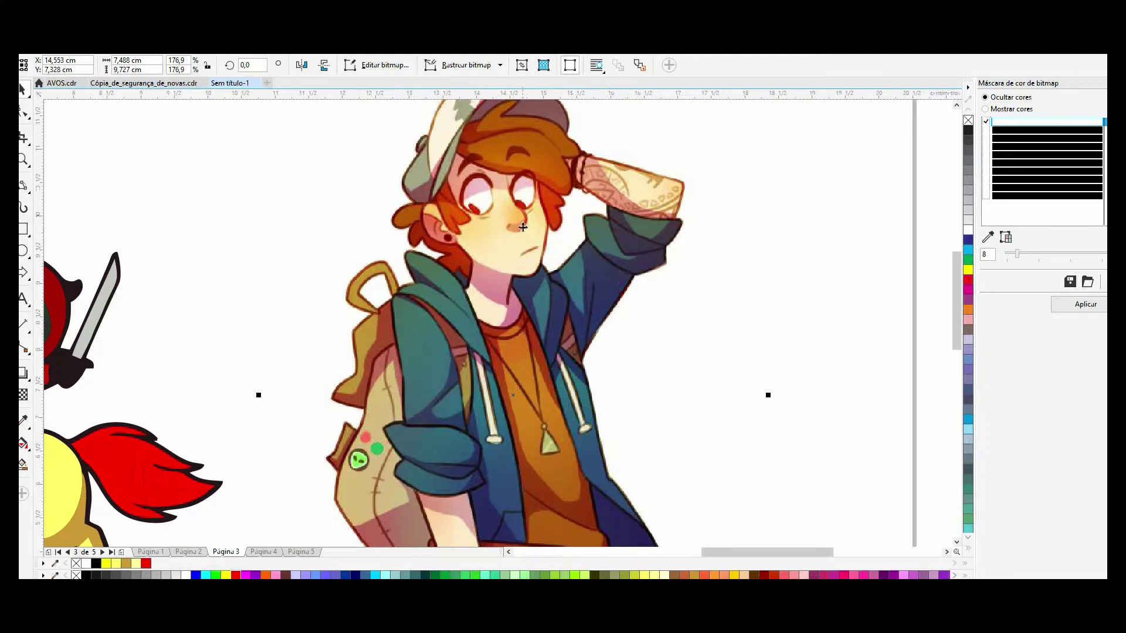
scroll(763, 264, down, 2)
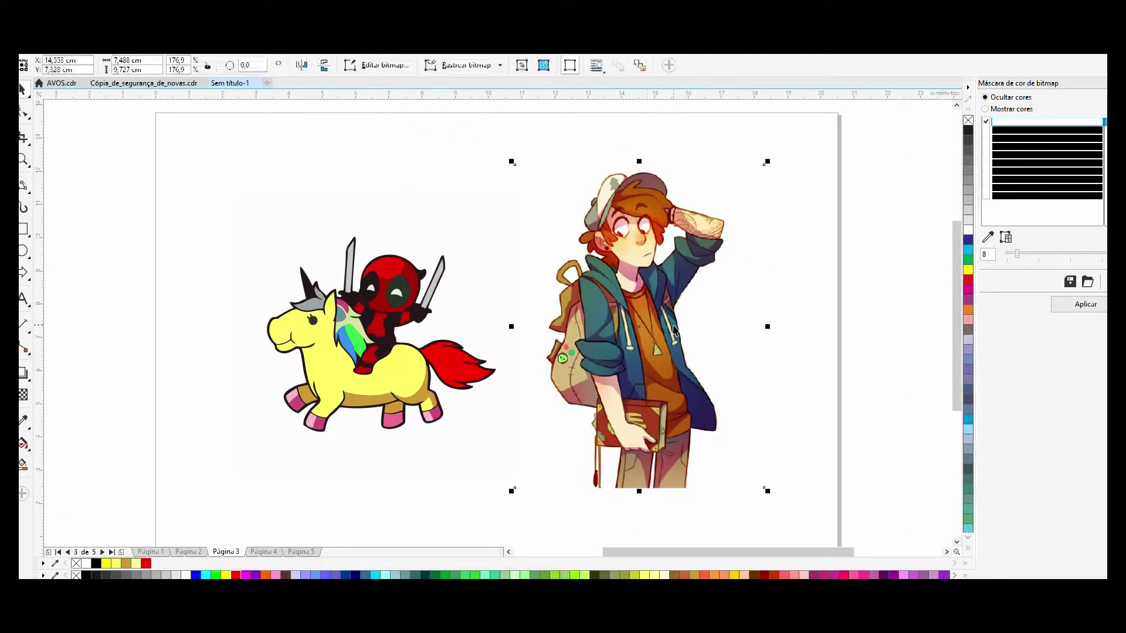
click(467, 66)
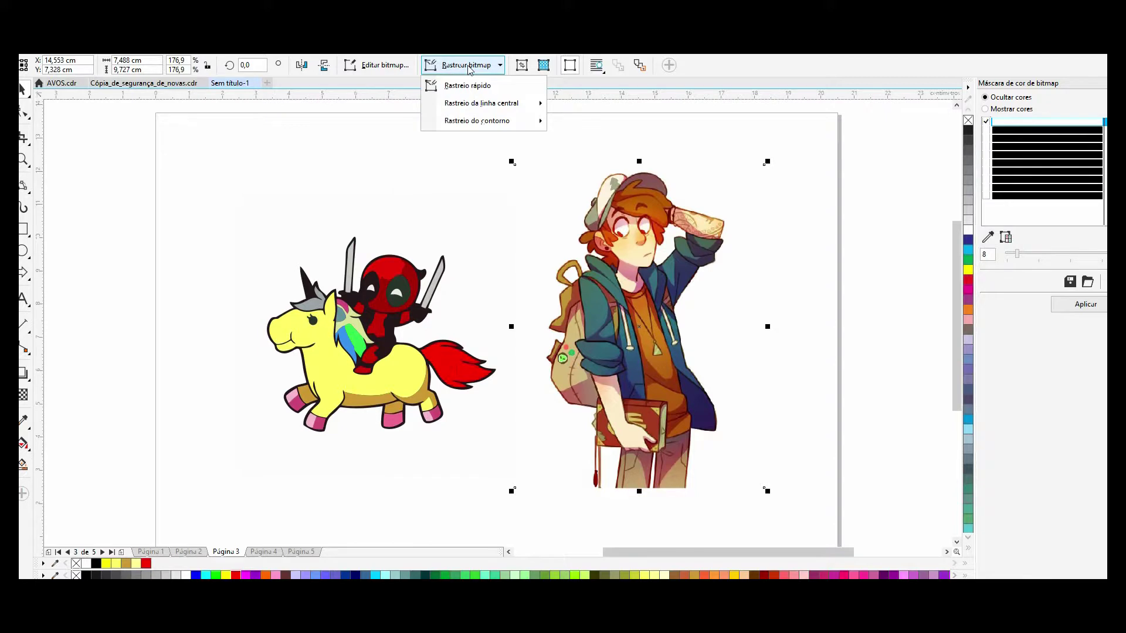
click(471, 91)
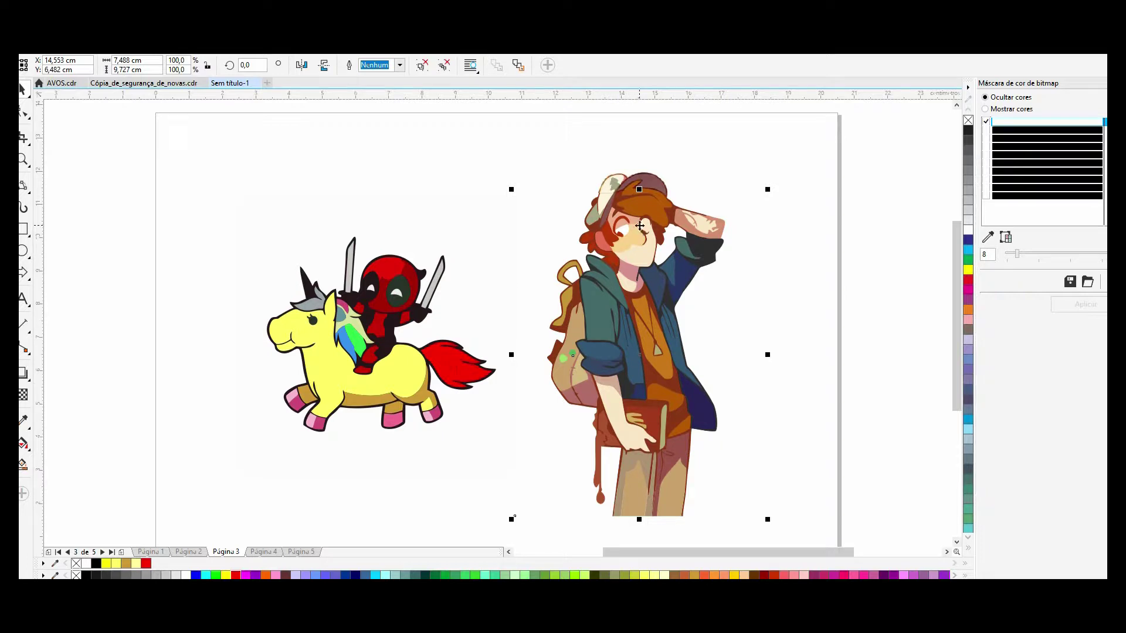
key(ctrl+z)
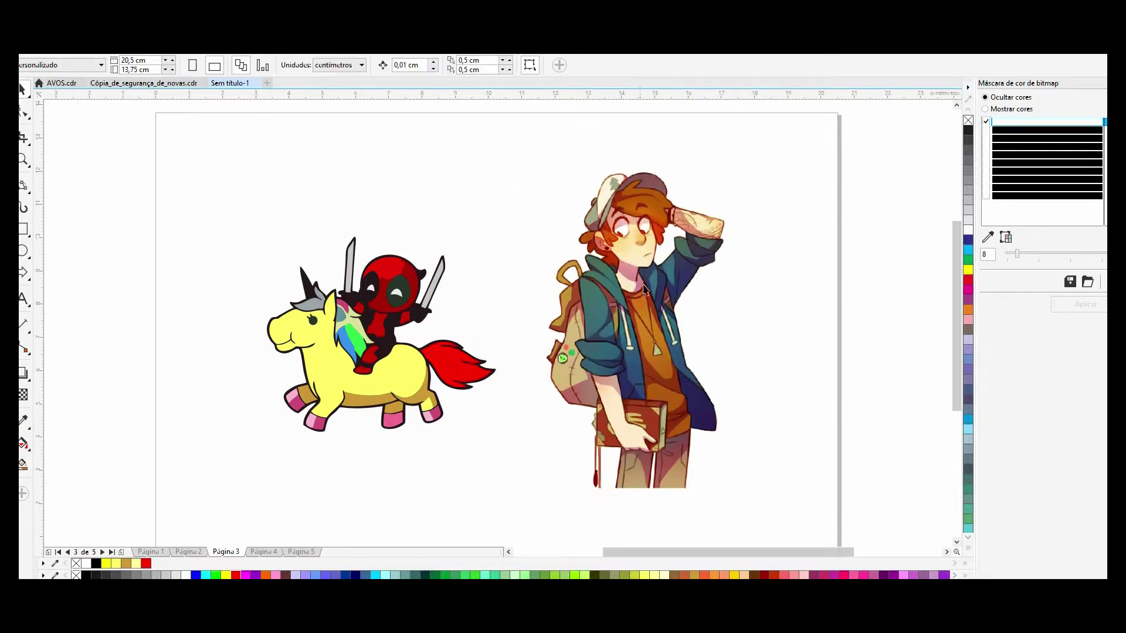
- Trace the boy bitmap with an outline trace of the Clipart type, keeping the default trace settings
click(469, 65)
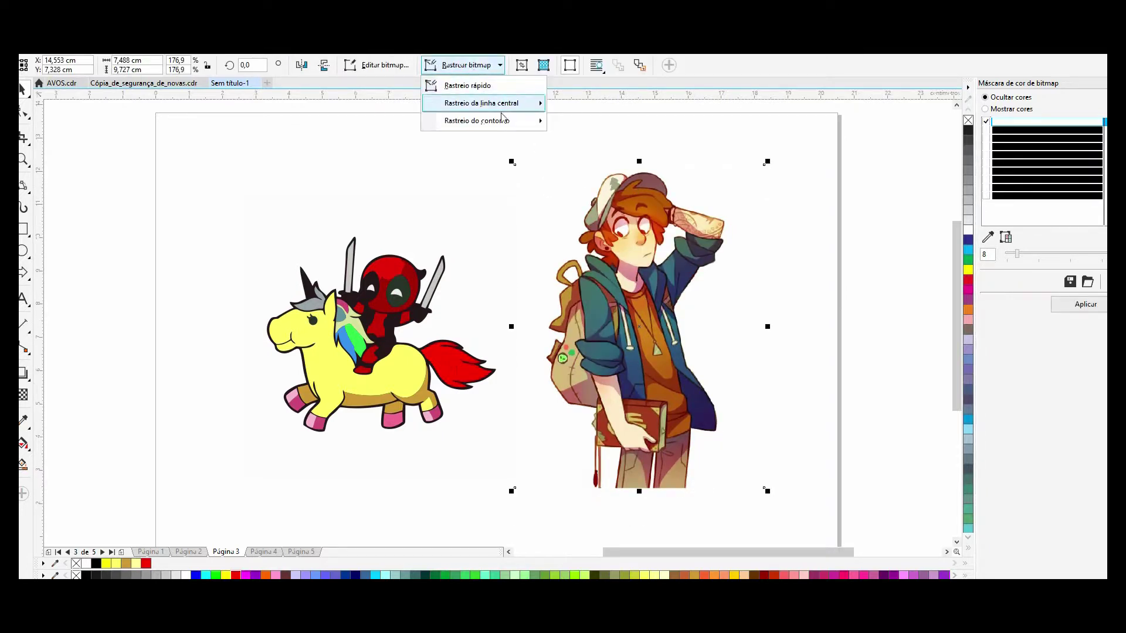
mouse_move(503, 123)
click(588, 178)
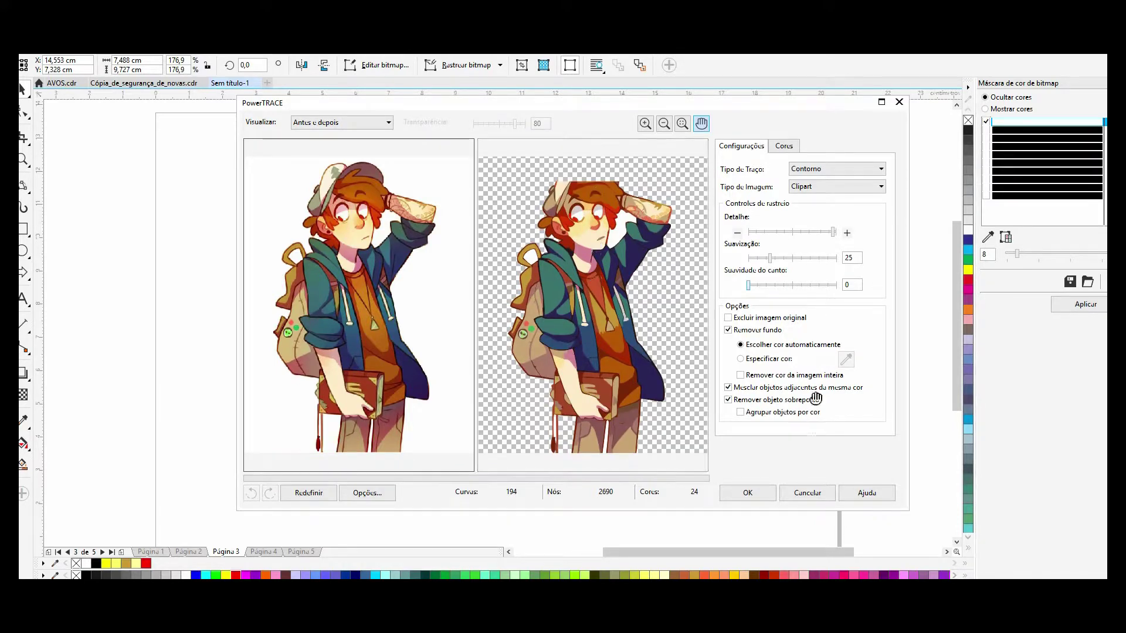
click(748, 493)
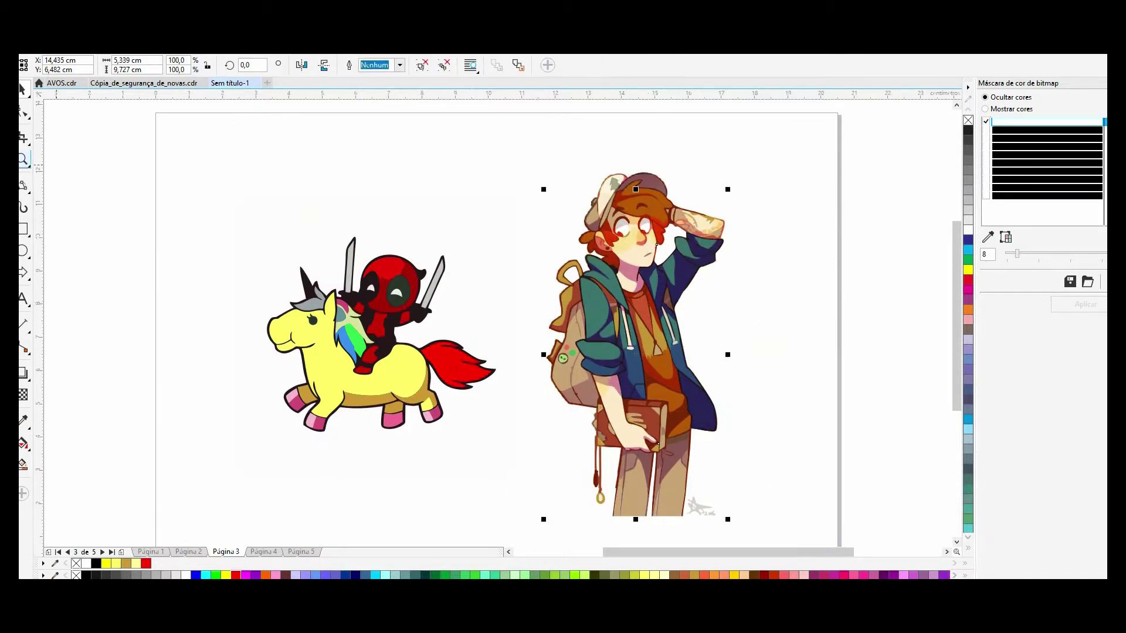
key(z)
drag(548, 194, 697, 287)
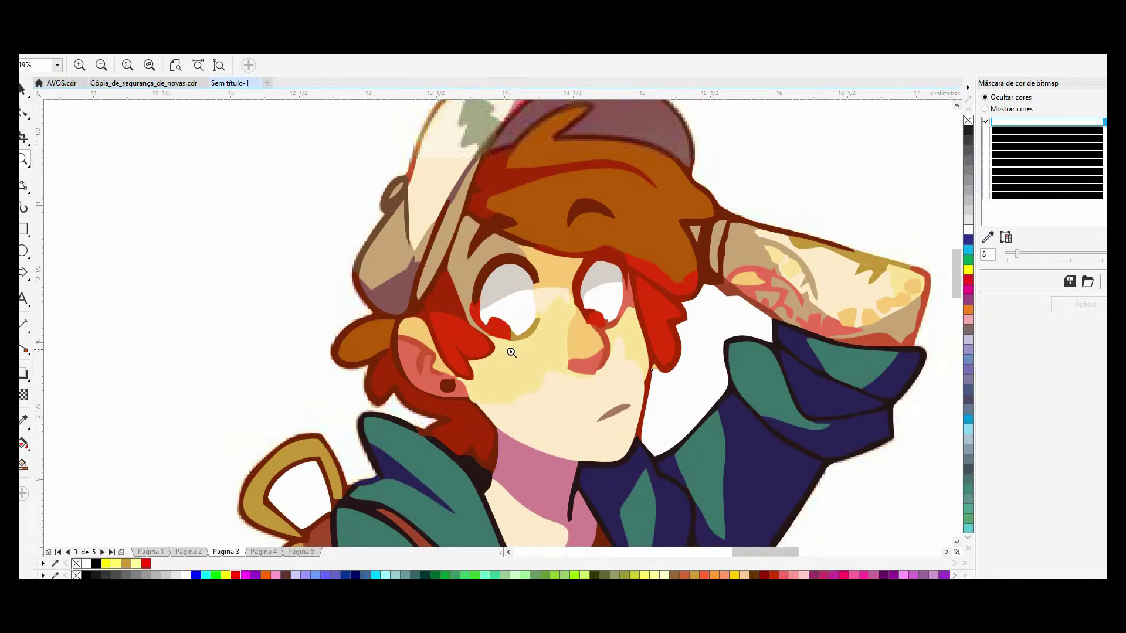
scroll(514, 357, down, 2)
click(24, 89)
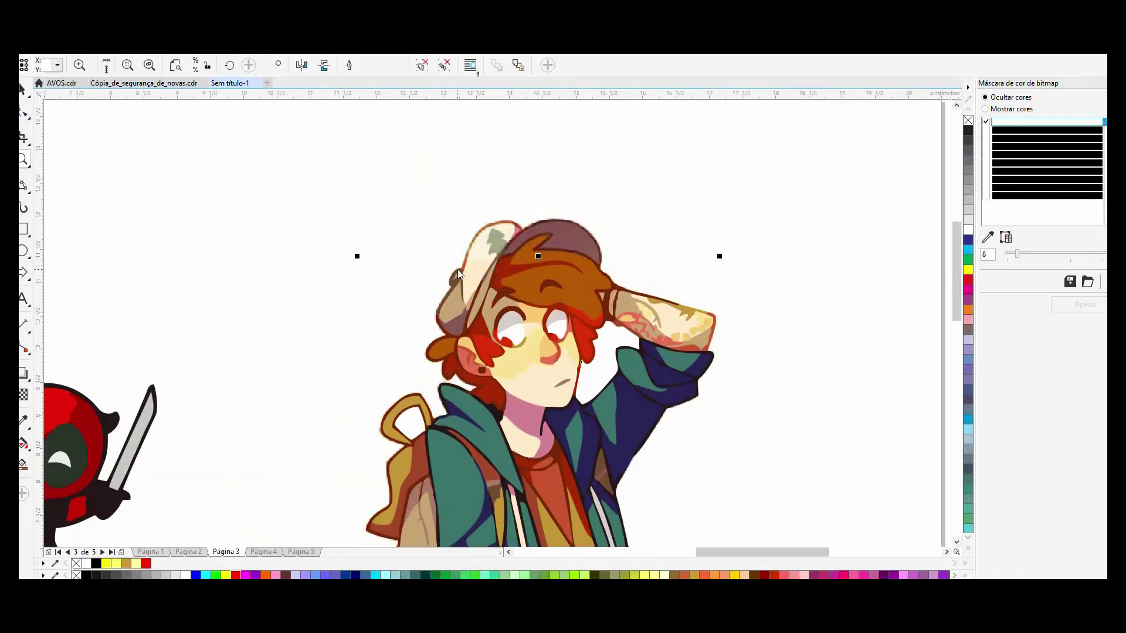
- Select the boy's trace together with its bitmap and scale both down to about 81.7% of the traced size
scroll(457, 270, down, 2)
key(Tab)
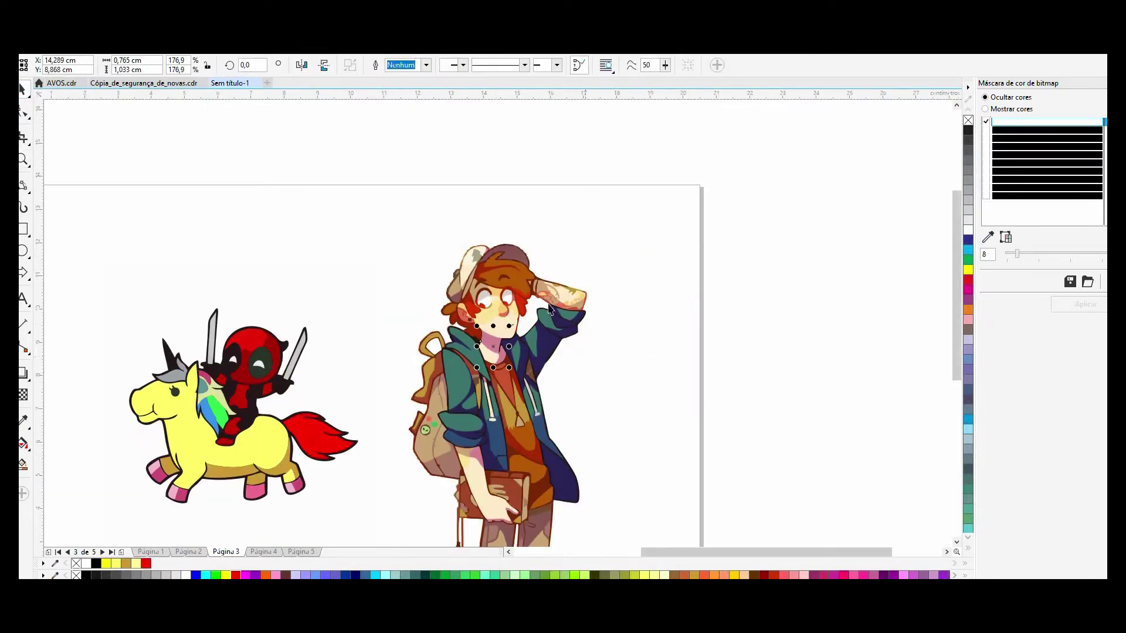
scroll(479, 254, down, 4)
key(Tab)
key(z)
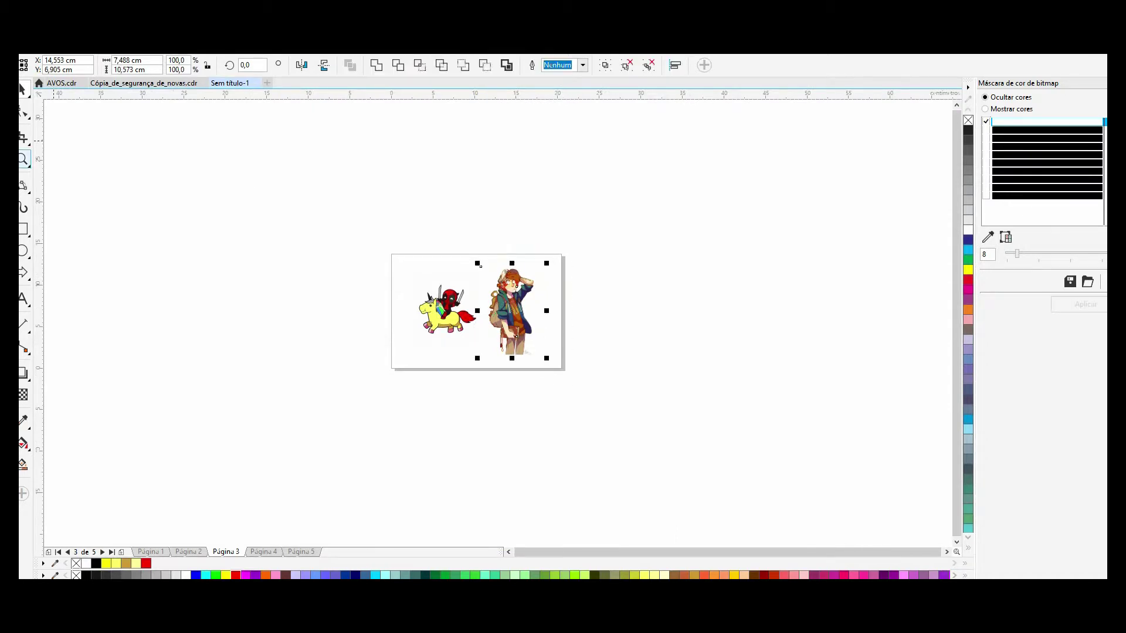
scroll(530, 317, up, 4)
key(space)
click(584, 162)
click(469, 258)
- Duplicate the boy's trace and bitmap beside the originals and delete the trace from the copy, keeping only its bitmap
drag(470, 256, 590, 233)
right_click(590, 232)
click(579, 220)
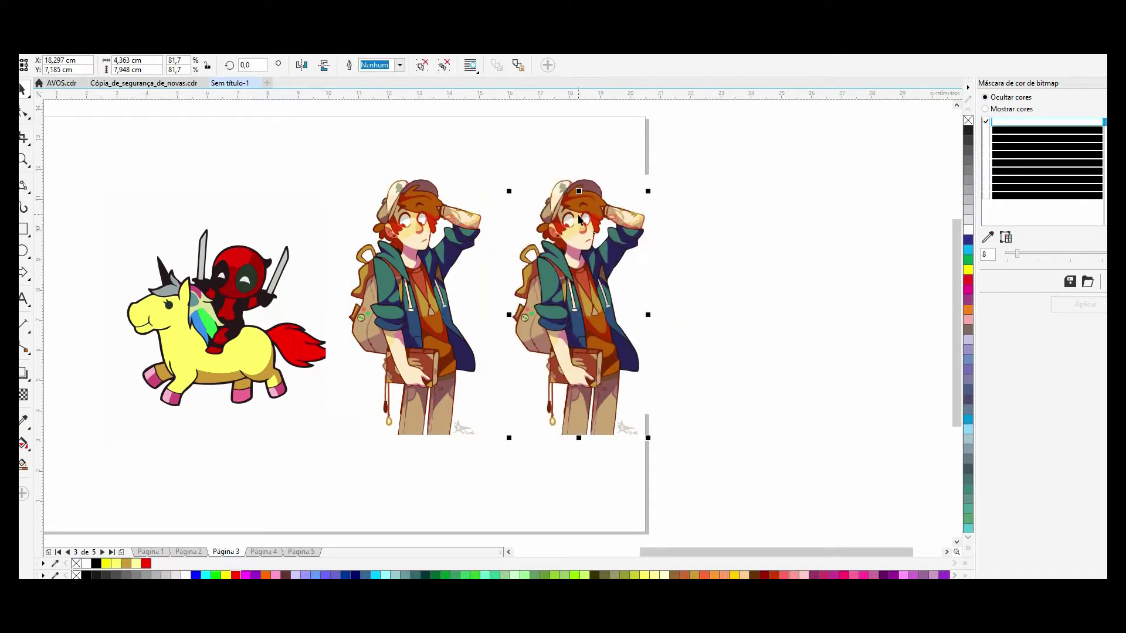
click(580, 217)
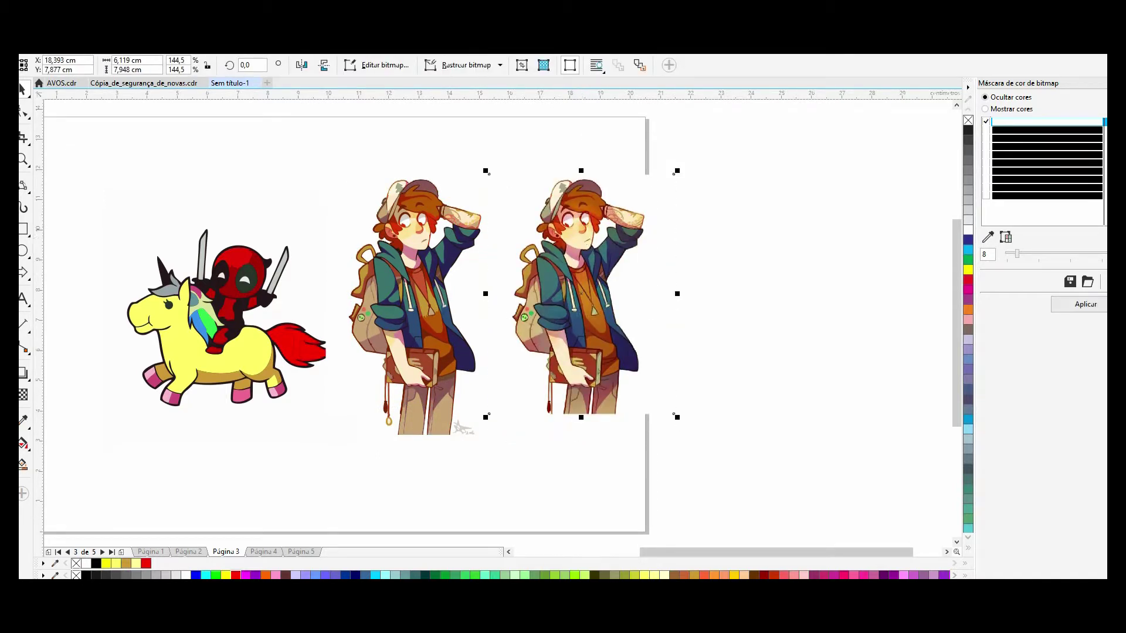
- Compare the boy's vector trace with the bitmap copy beside it up close, examining the face, hair and jacket details
key(z)
click(460, 233)
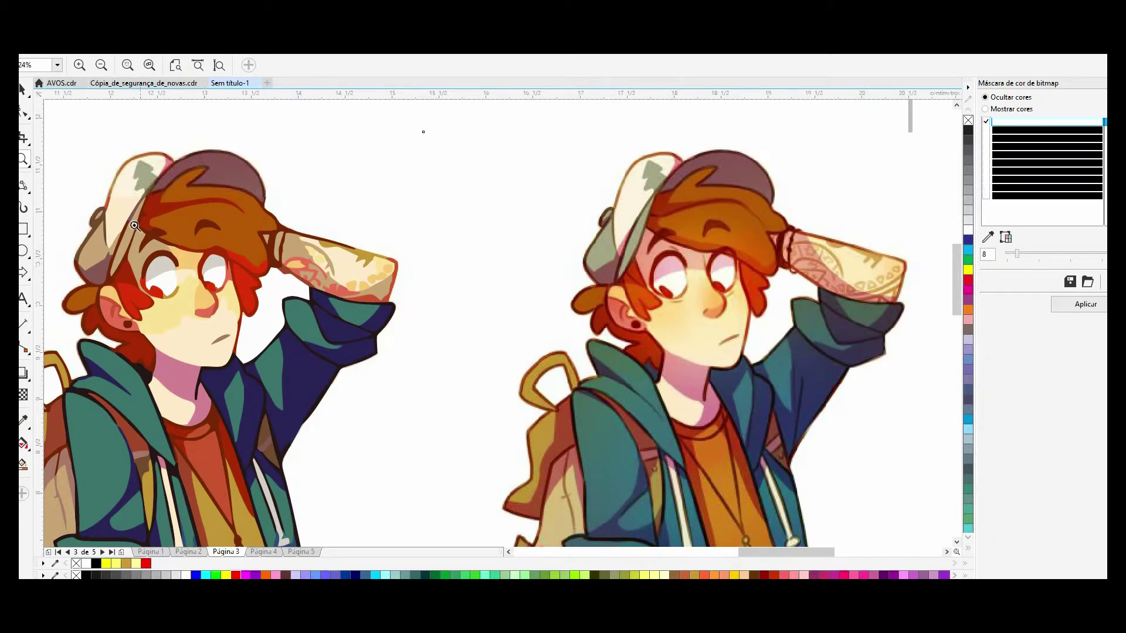
click(23, 89)
drag(196, 224, 275, 215)
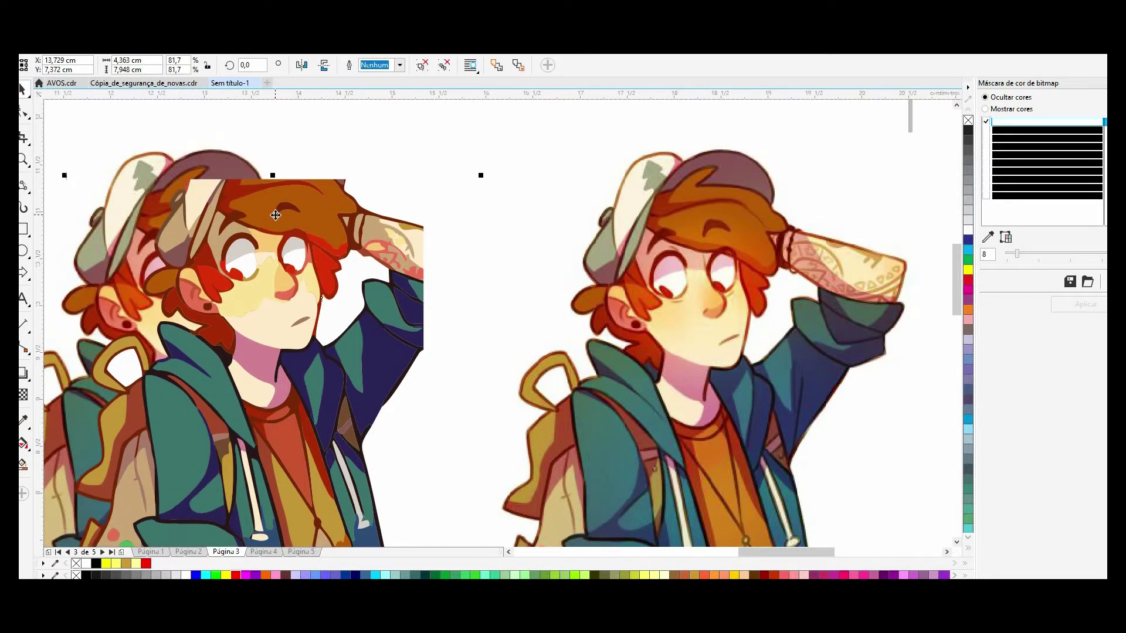
key(Escape)
click(707, 319)
drag(707, 319, 697, 318)
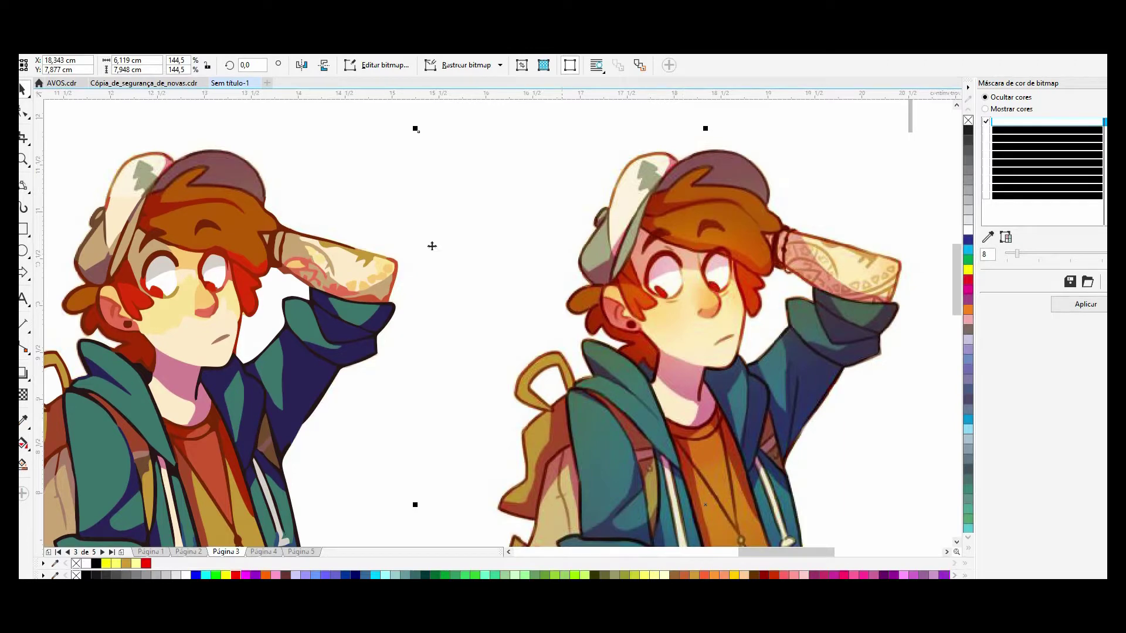
scroll(282, 280, down, 2)
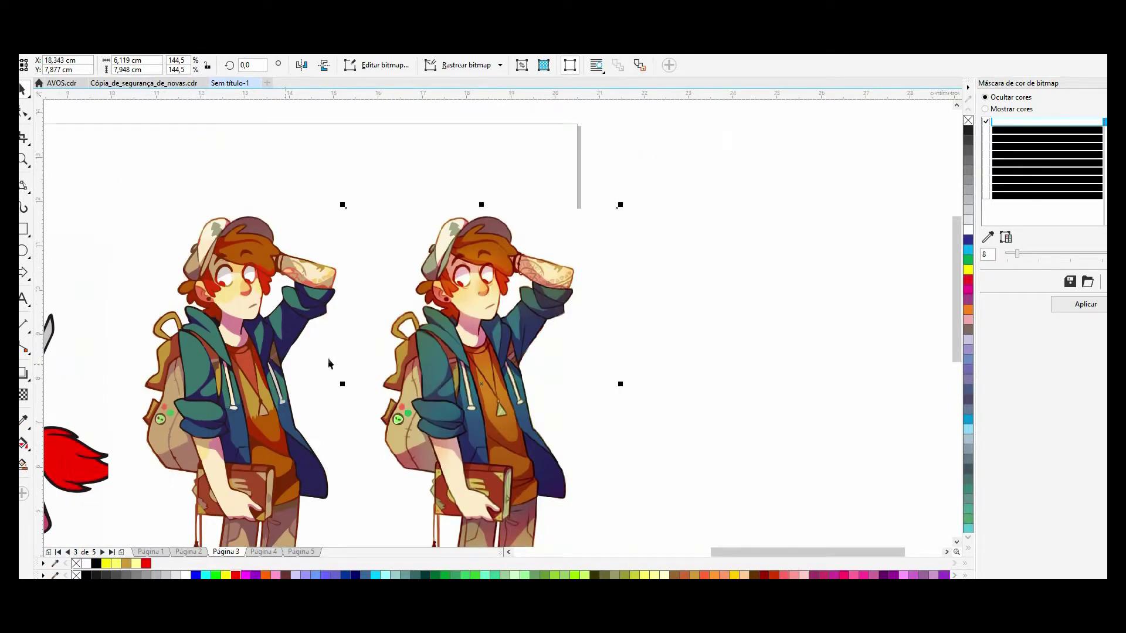
- Try deleting the boy's bitmap copy and shifting the remaining trace and bitmap, and undo it
key(Delete)
scroll(319, 352, down, 2)
drag(222, 260, 424, 520)
drag(291, 391, 332, 392)
right_click(336, 391)
key(ctrl+z)
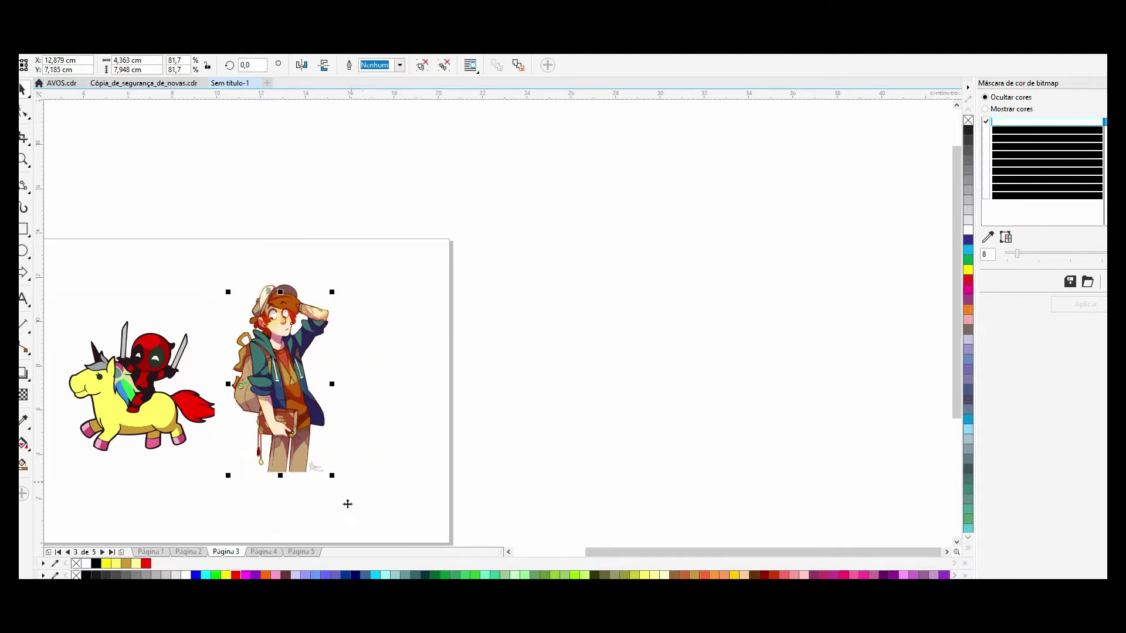
- Go to page 4 and examine the red armoured figure under the BAIXA QUALIDADE label up close
click(264, 553)
click(24, 159)
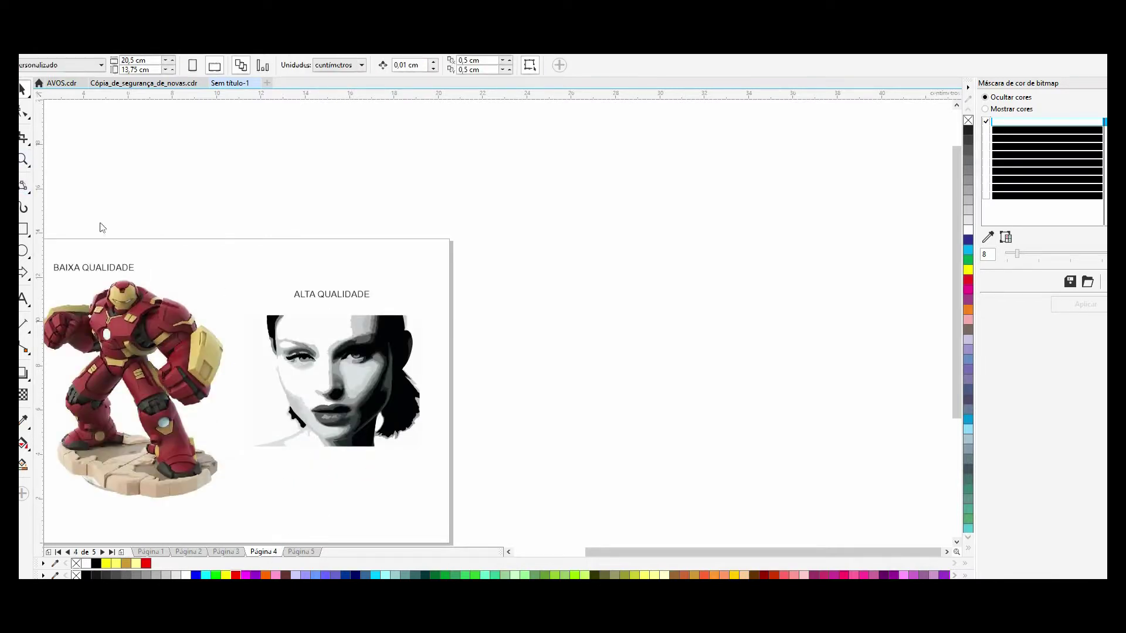
right_click(306, 312)
key(Page_Up)
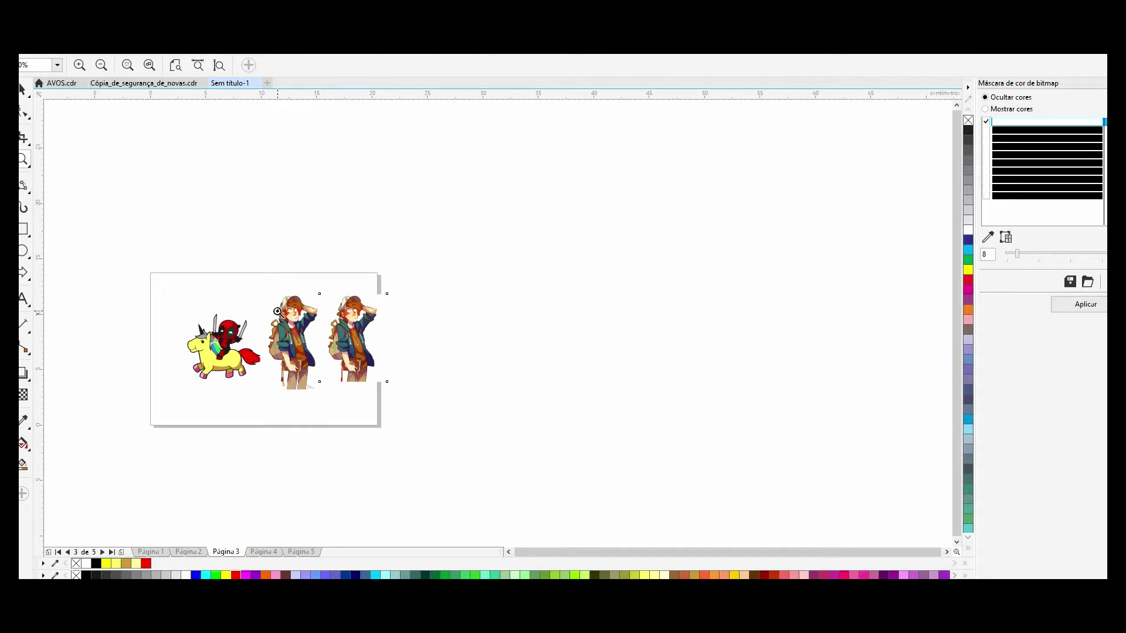
click(272, 550)
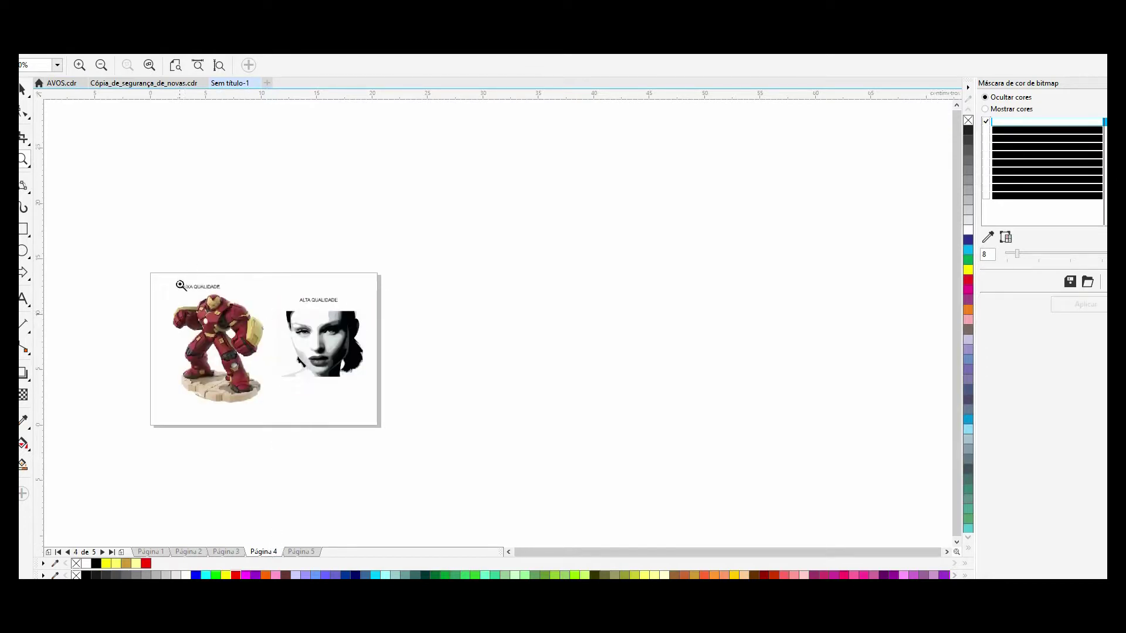
click(258, 361)
right_click(419, 251)
drag(313, 206, 532, 385)
right_click(516, 296)
drag(364, 203, 679, 447)
click(22, 89)
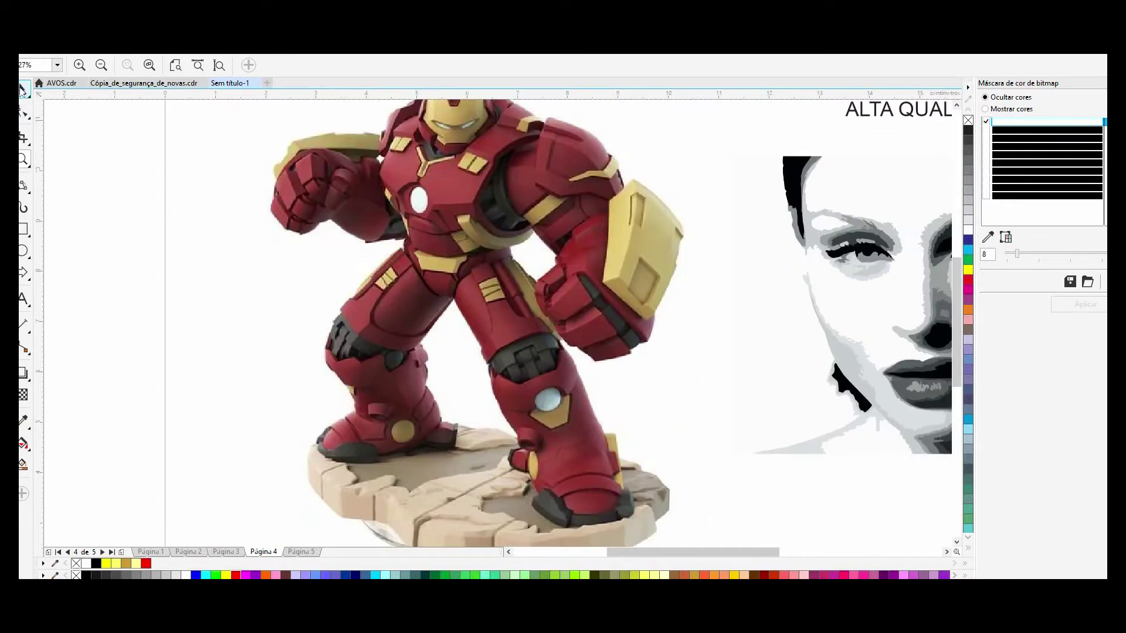
- Try a Quick Trace on the red armoured figure bitmap and delete the resulting trace
click(474, 238)
scroll(474, 237, down, 2)
click(465, 66)
click(475, 86)
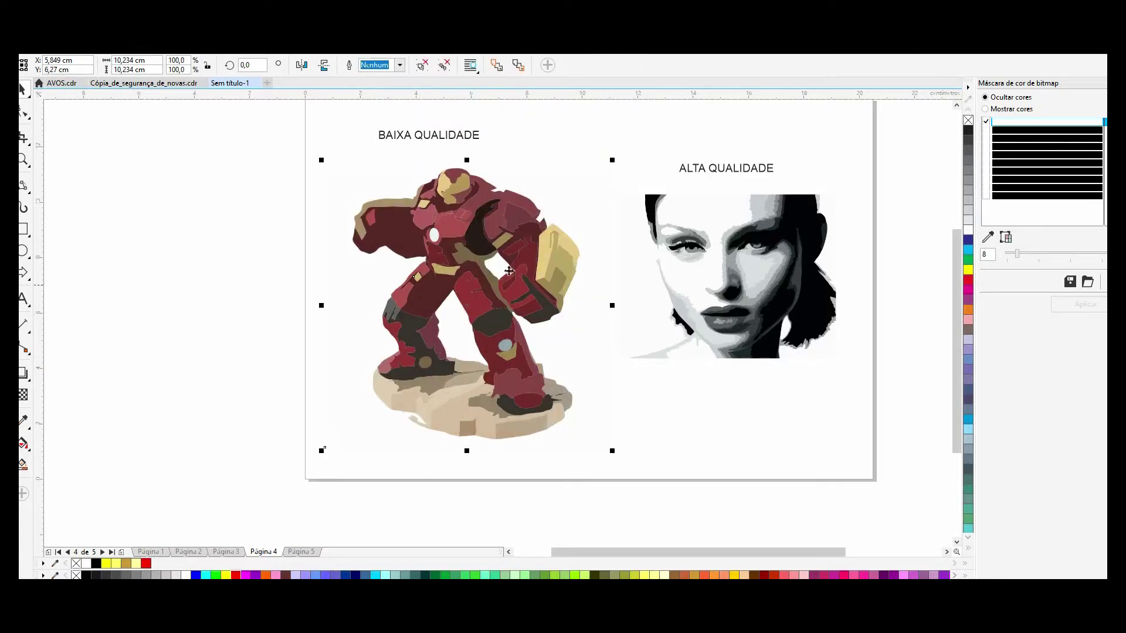
key(Delete)
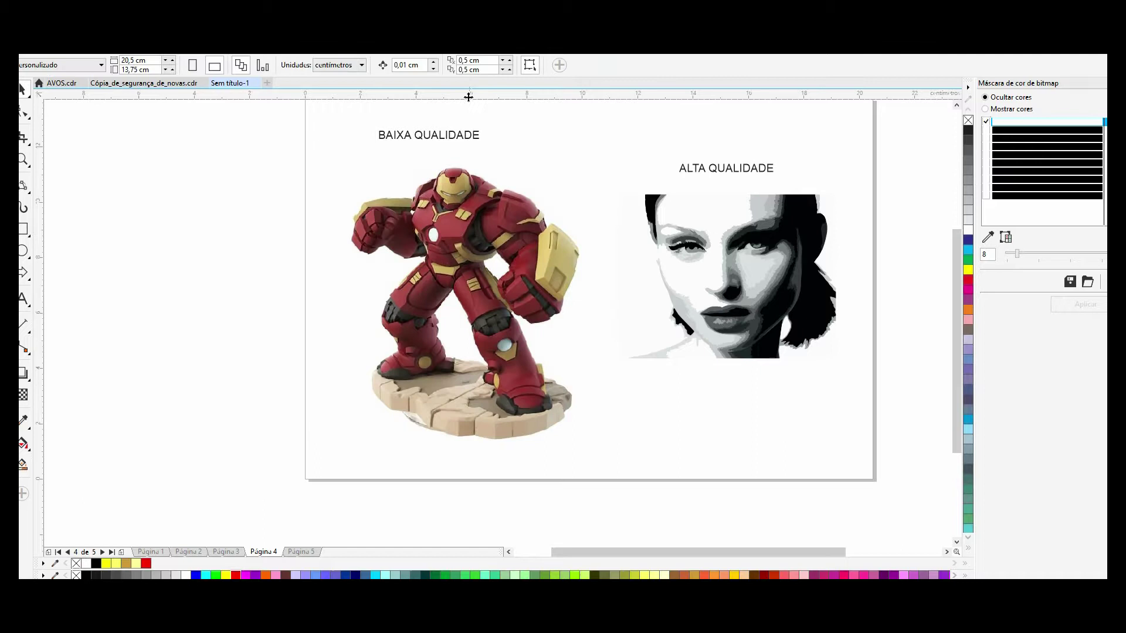
- Set up a Clipart outline trace of the armoured figure bitmap with smoothing 36 and corner smoothness 26
click(451, 224)
click(465, 66)
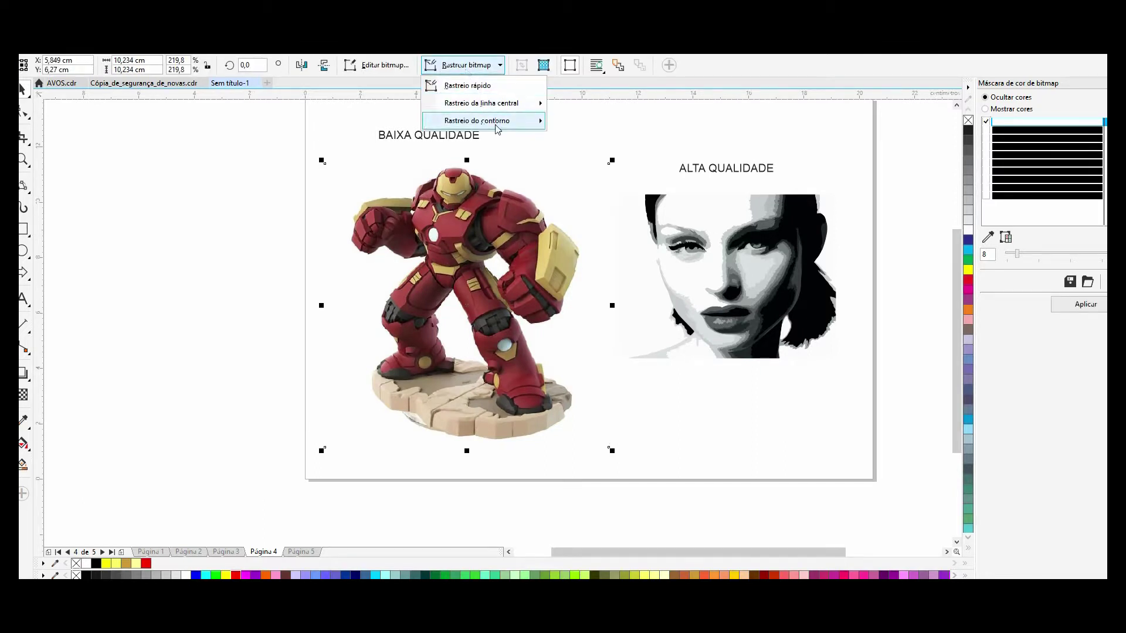
mouse_move(497, 129)
click(583, 175)
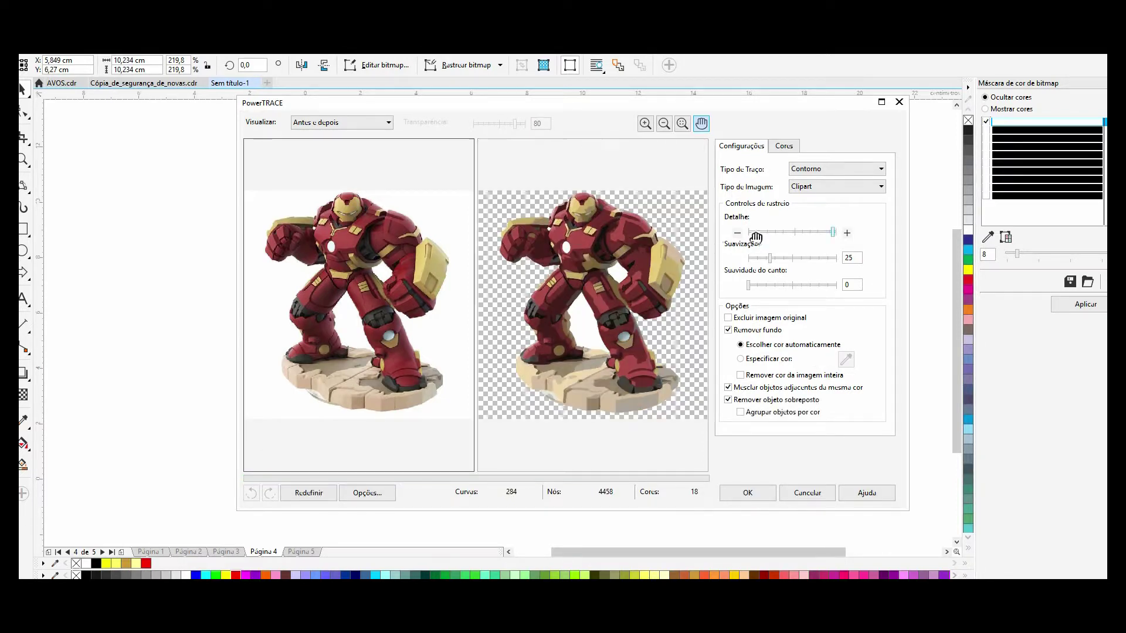
drag(771, 258, 836, 260)
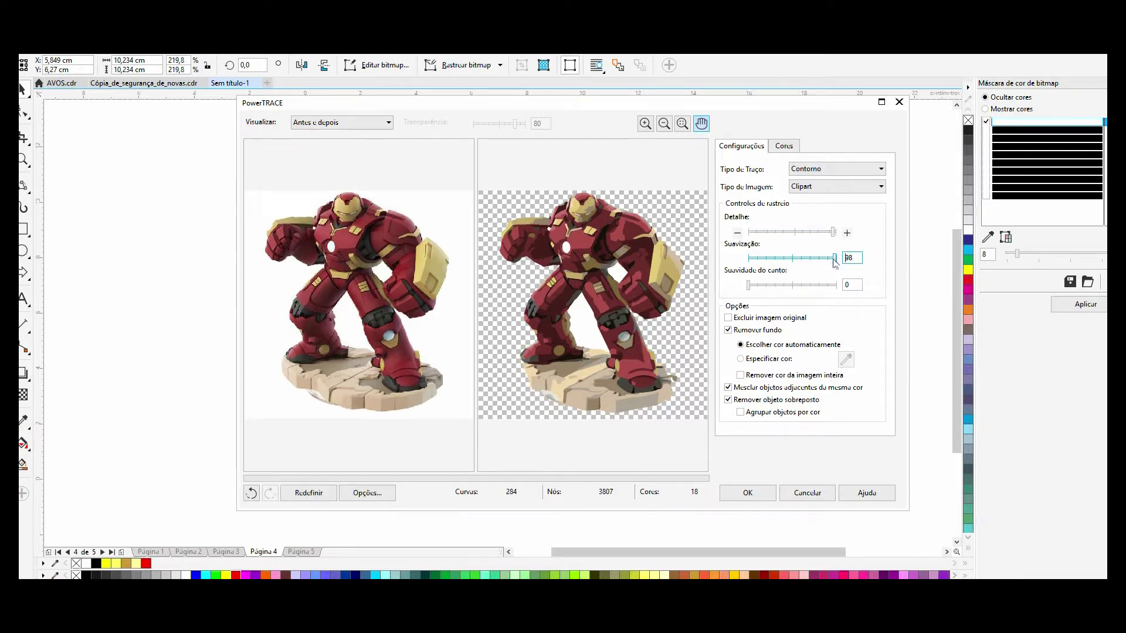
drag(835, 259, 818, 259)
click(809, 285)
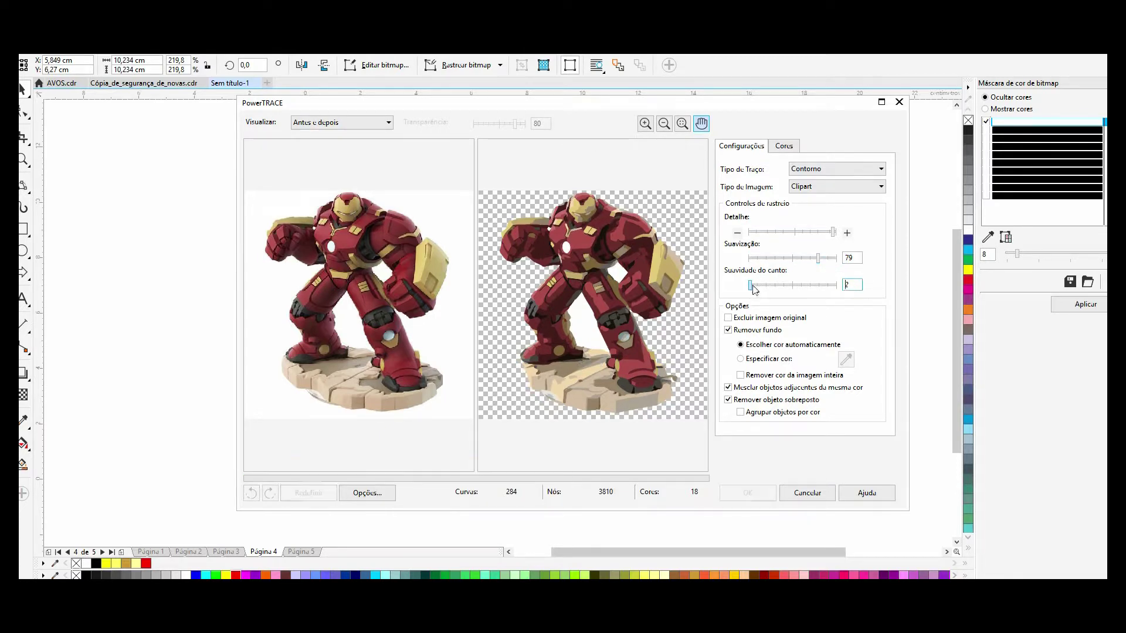
click(814, 285)
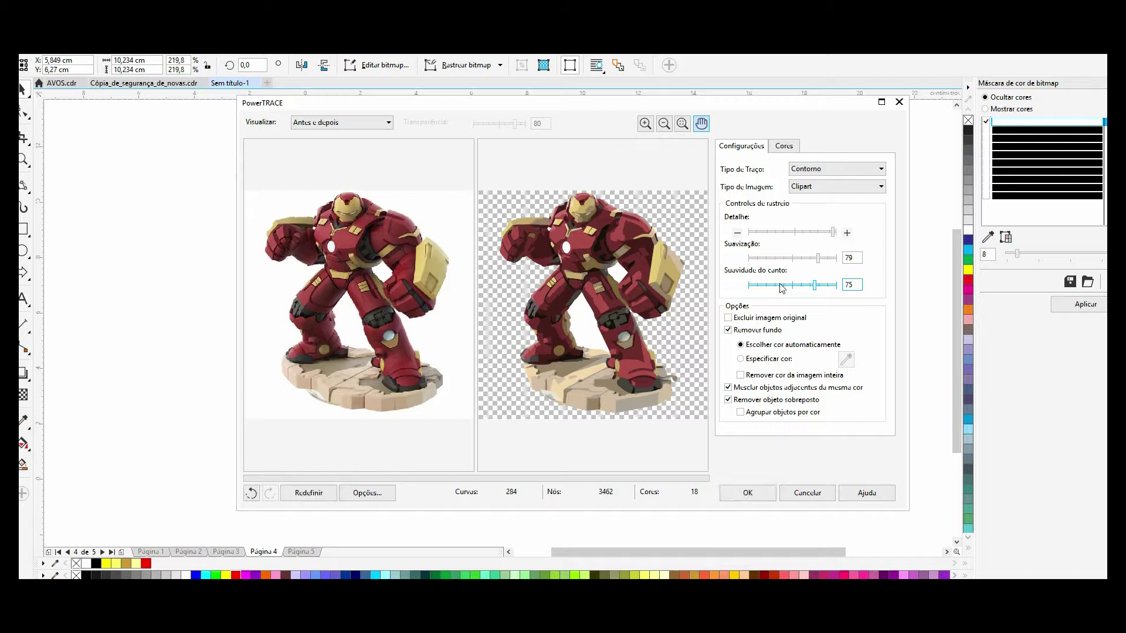
click(772, 285)
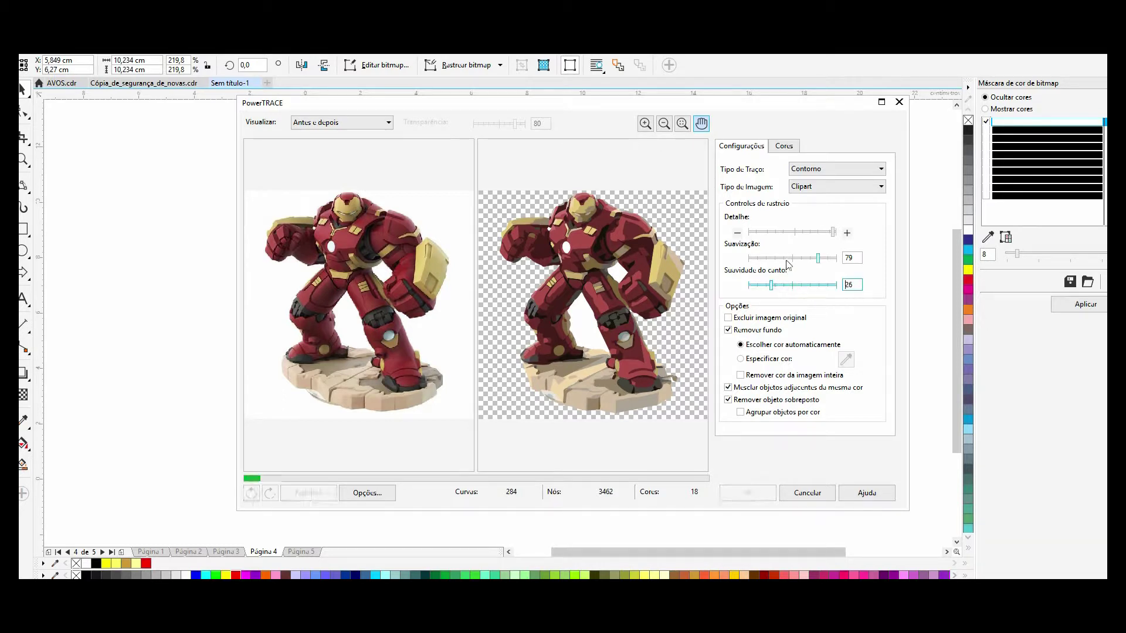
click(780, 258)
- Test lower trace detail levels, raise the detail to its maximum, and create the armoured figure's trace
click(788, 233)
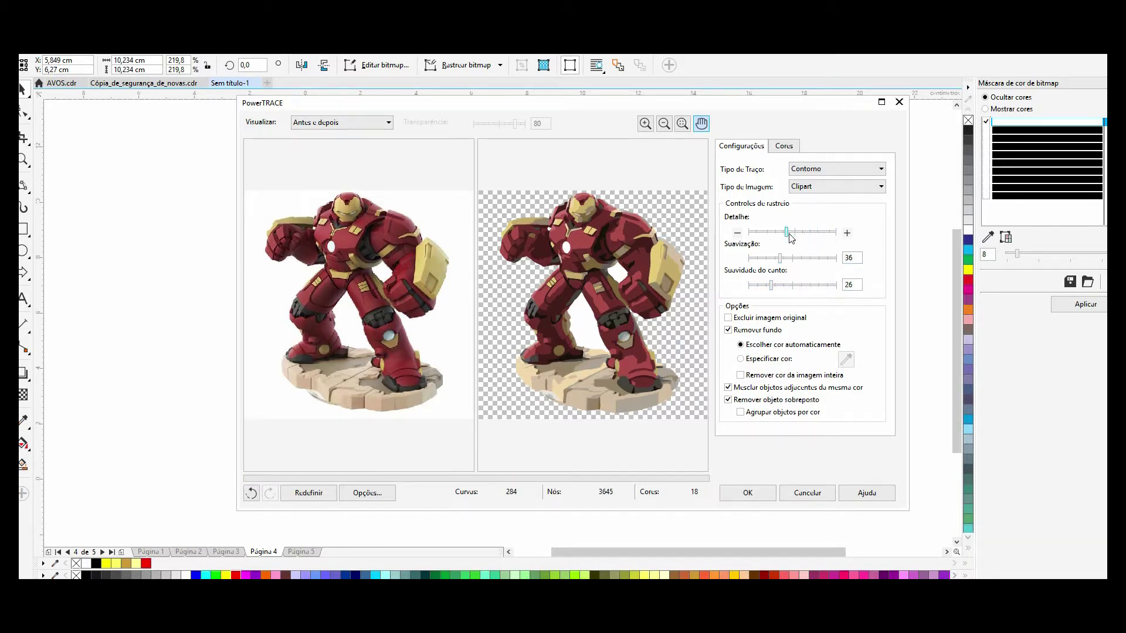
drag(790, 234, 778, 233)
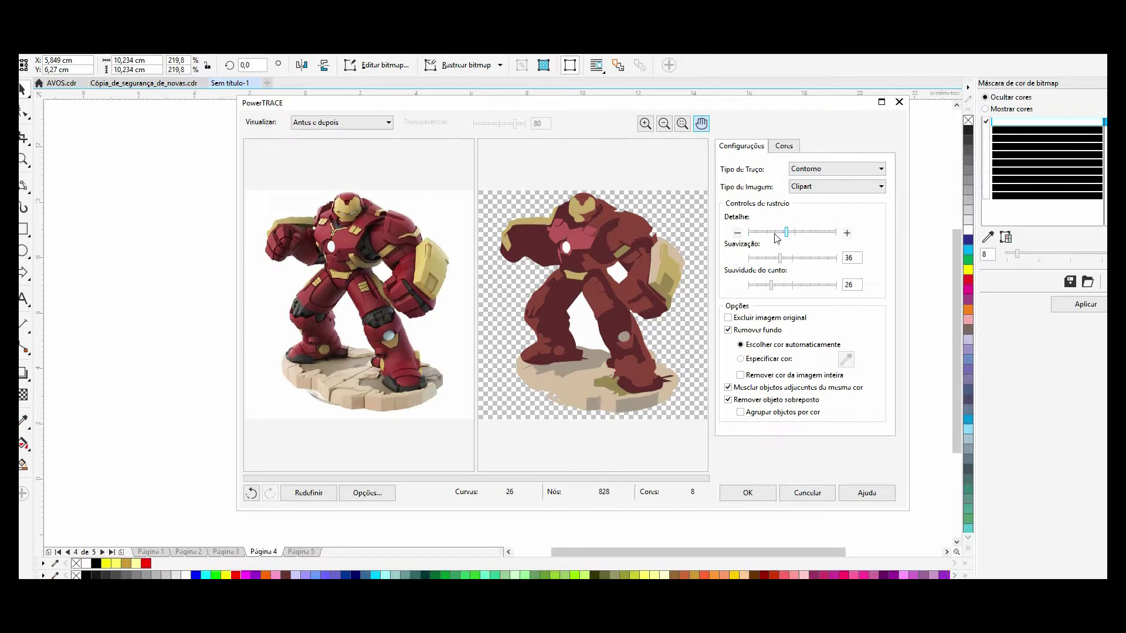
drag(779, 233, 763, 233)
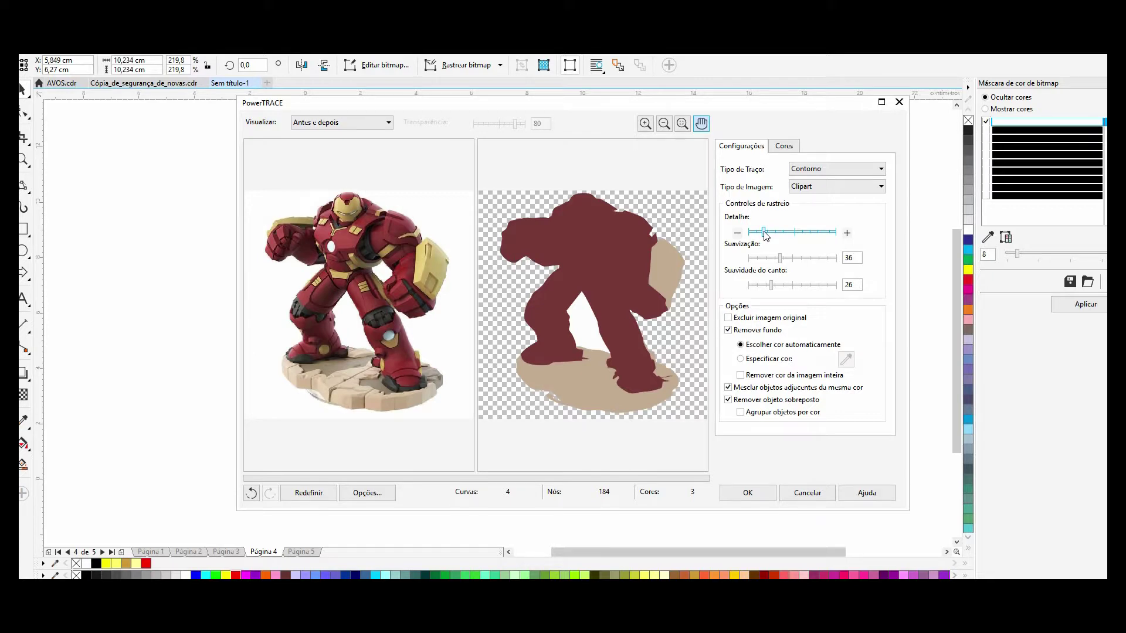
drag(760, 234, 844, 234)
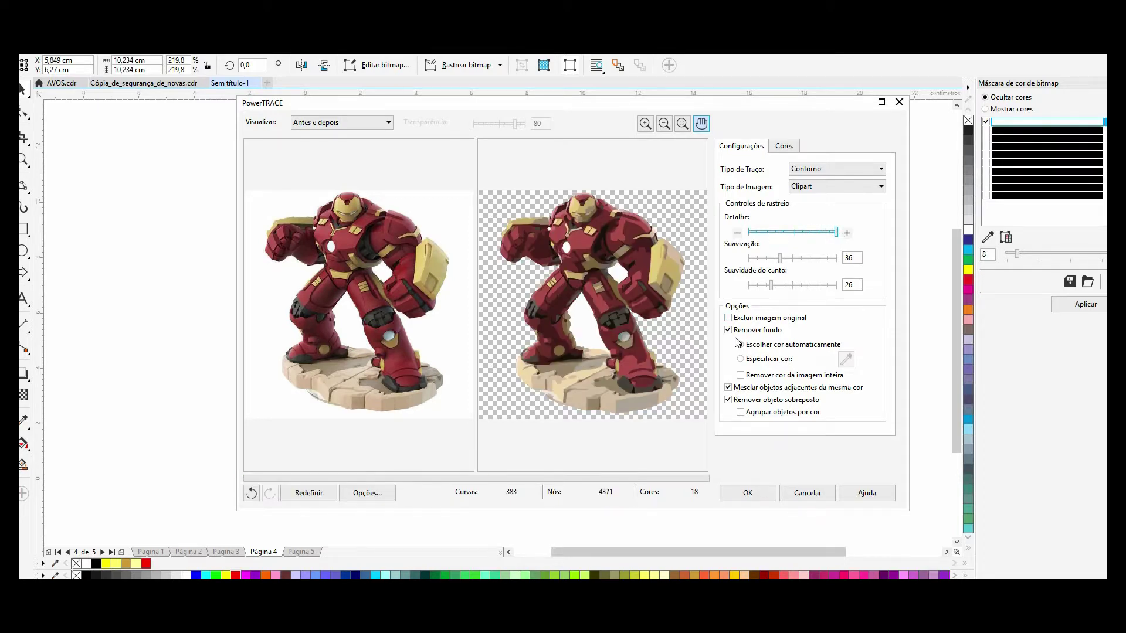
click(747, 492)
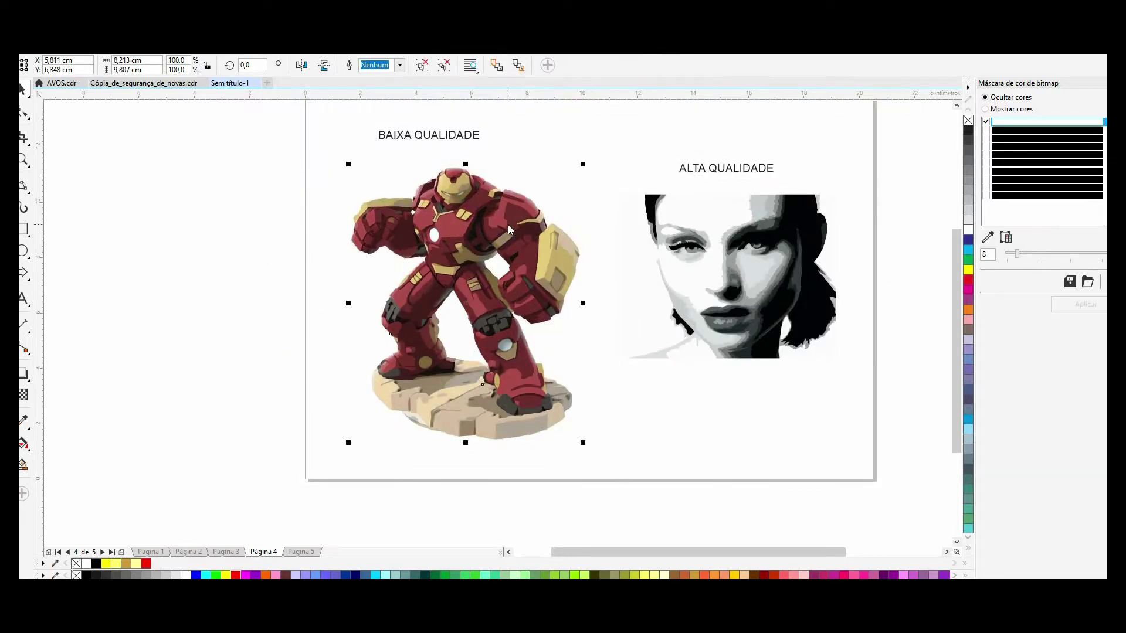
- Inspect the existing trace of the woman's portrait, move it off the original bitmap and delete it
key(z)
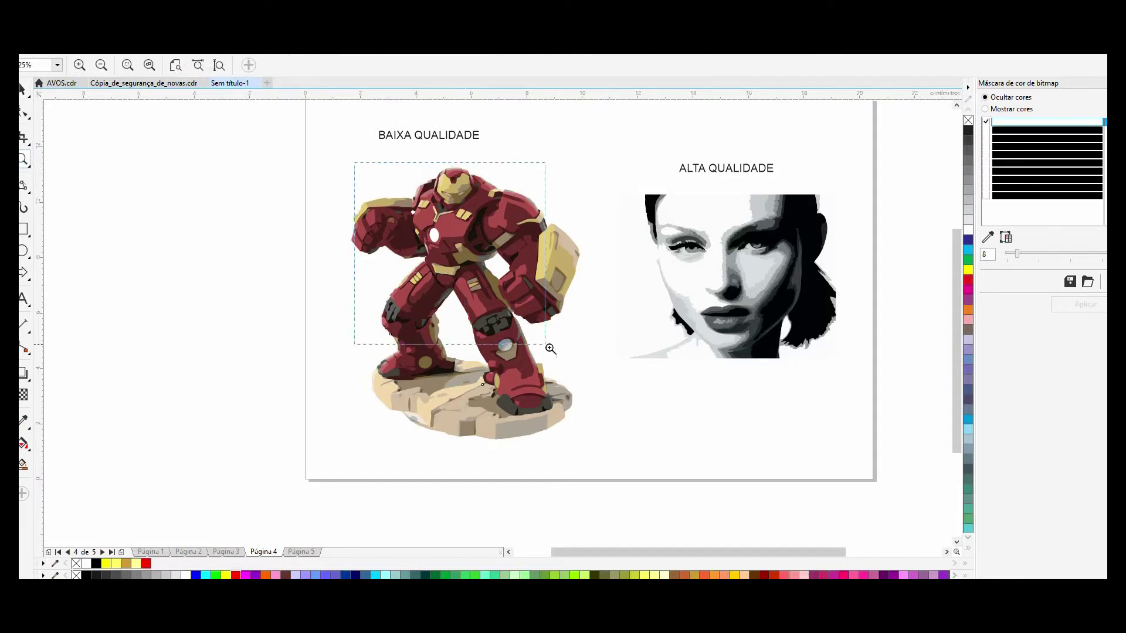
scroll(549, 350, up, 3)
scroll(630, 251, down, 5)
scroll(604, 276, up, 4)
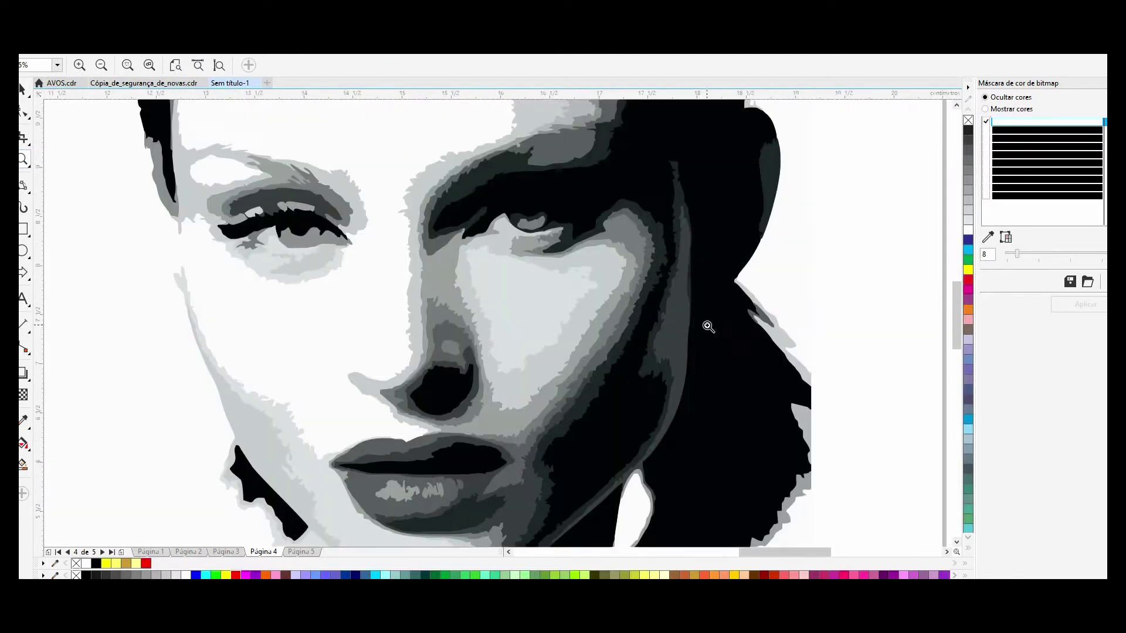
scroll(426, 346, down, 2)
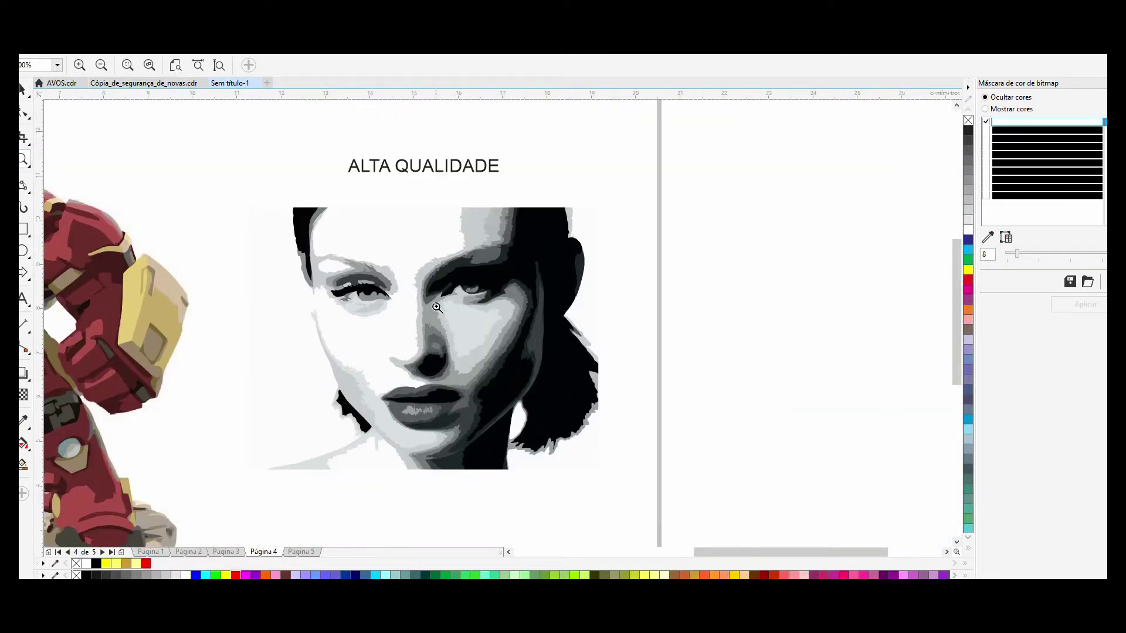
click(22, 88)
drag(423, 310, 537, 389)
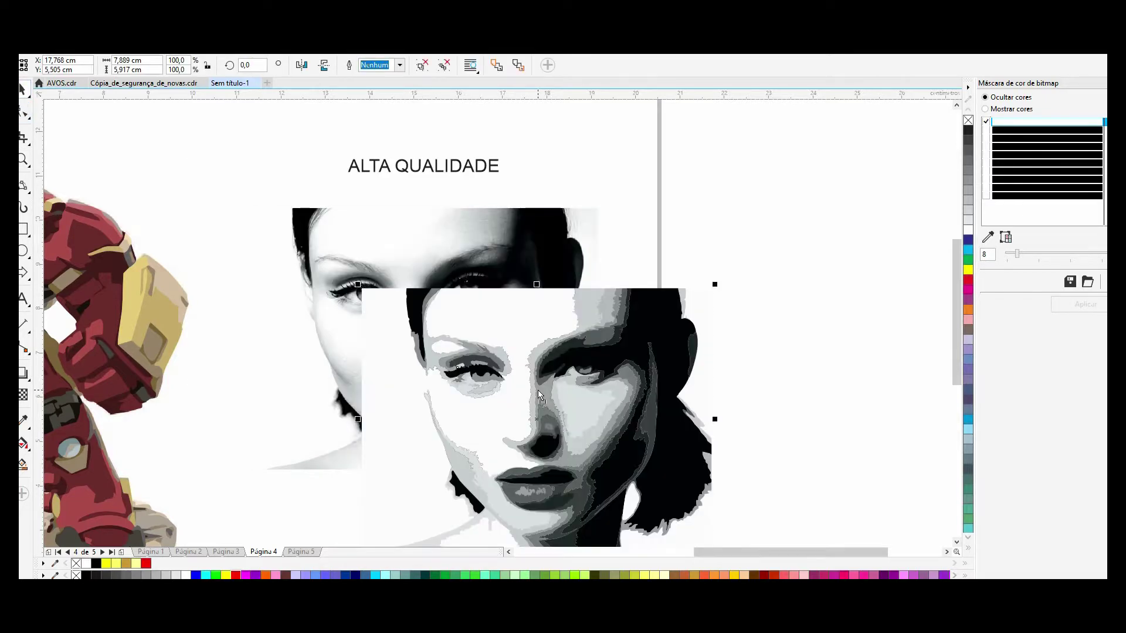
key(Delete)
- Try a Quick Trace on the ALTA QUALIDADE portrait bitmap, inspect its facial detail and delete the trace
click(423, 342)
click(23, 159)
drag(341, 243, 496, 371)
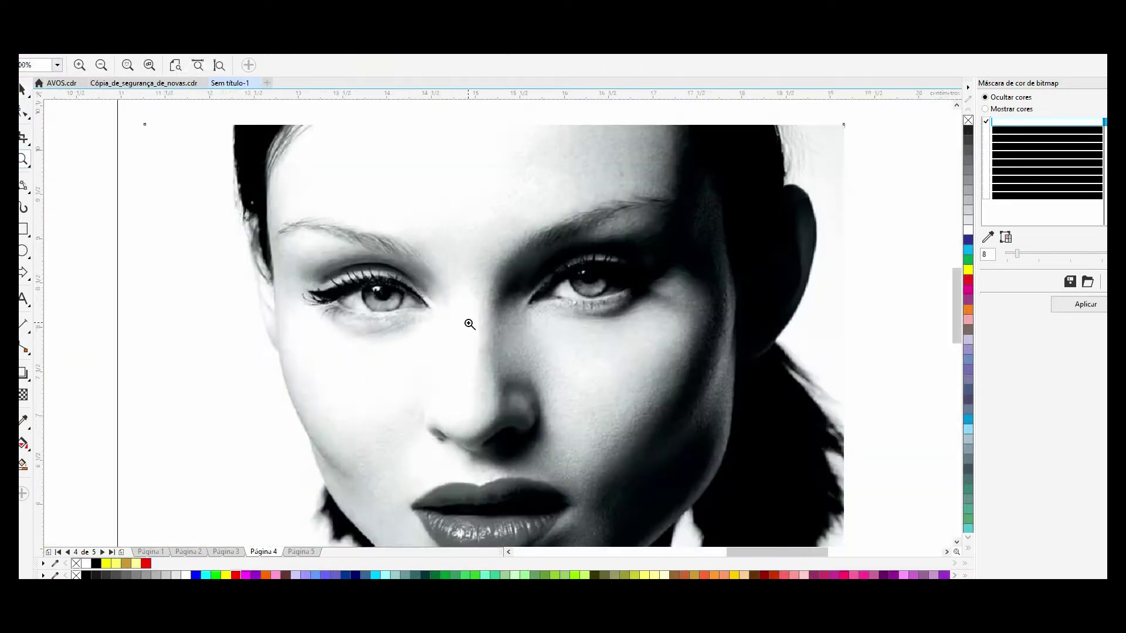
right_click(479, 316)
key(space)
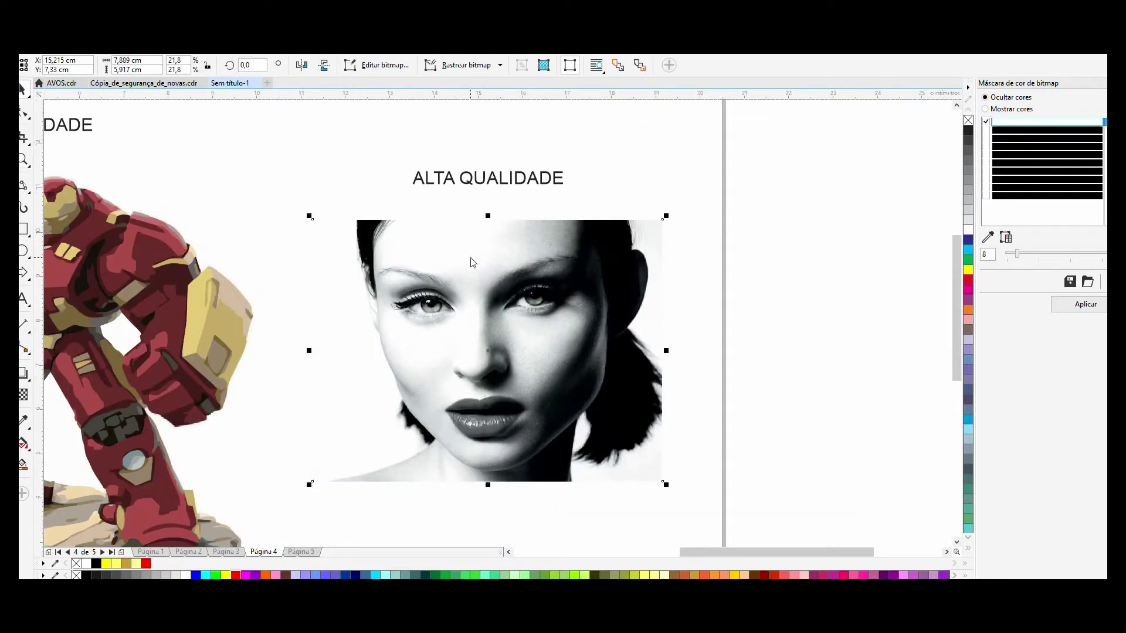
click(465, 66)
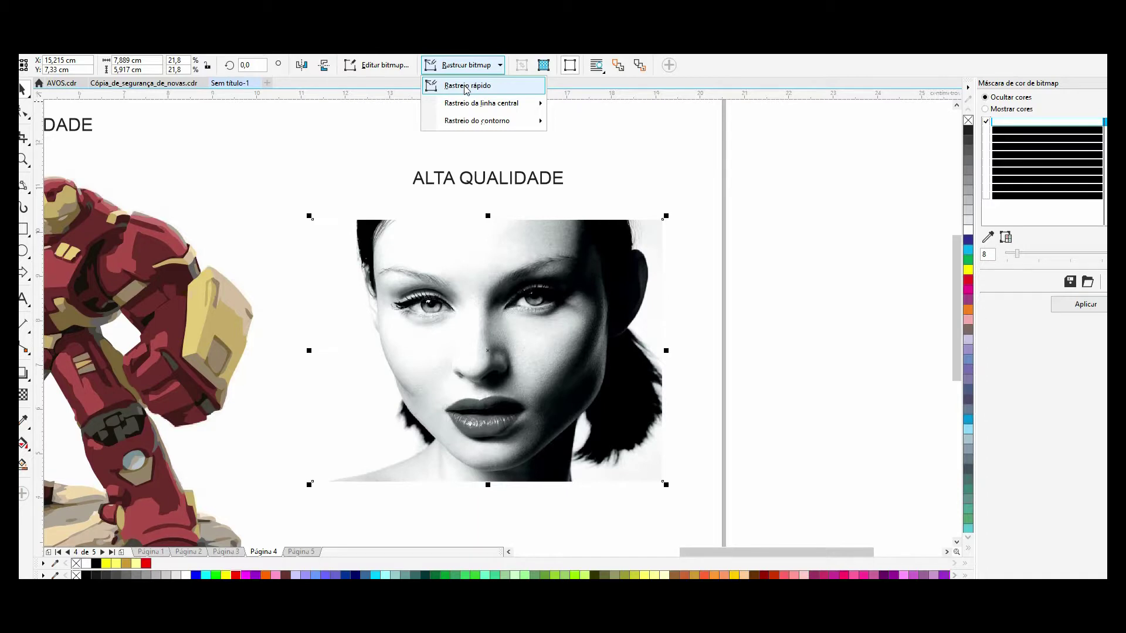
click(466, 87)
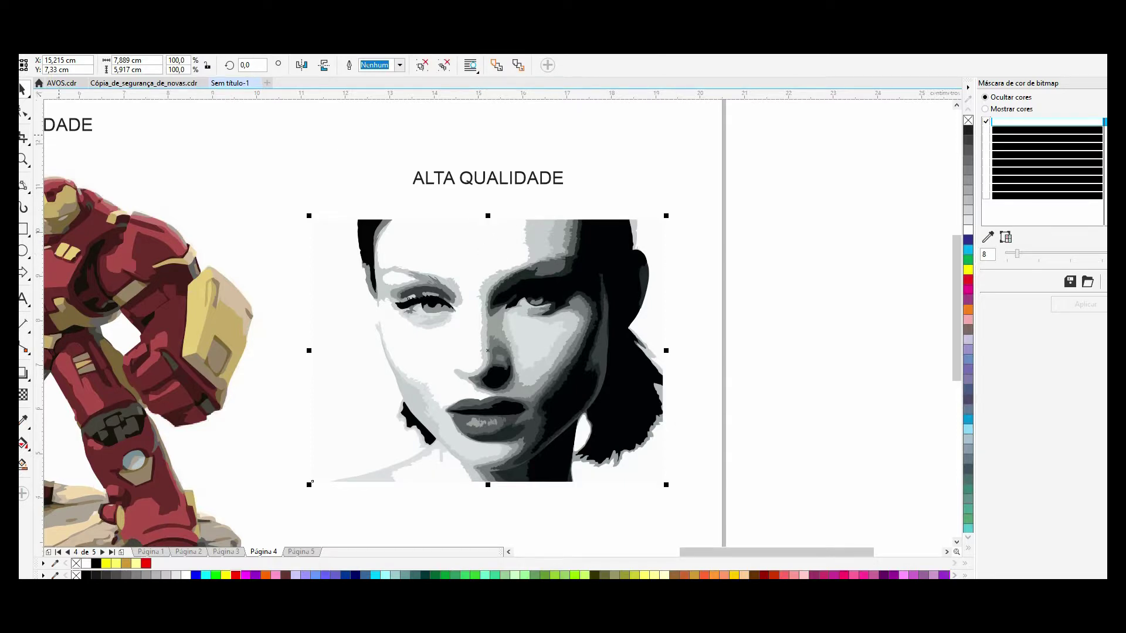
key(z)
drag(625, 250, 634, 417)
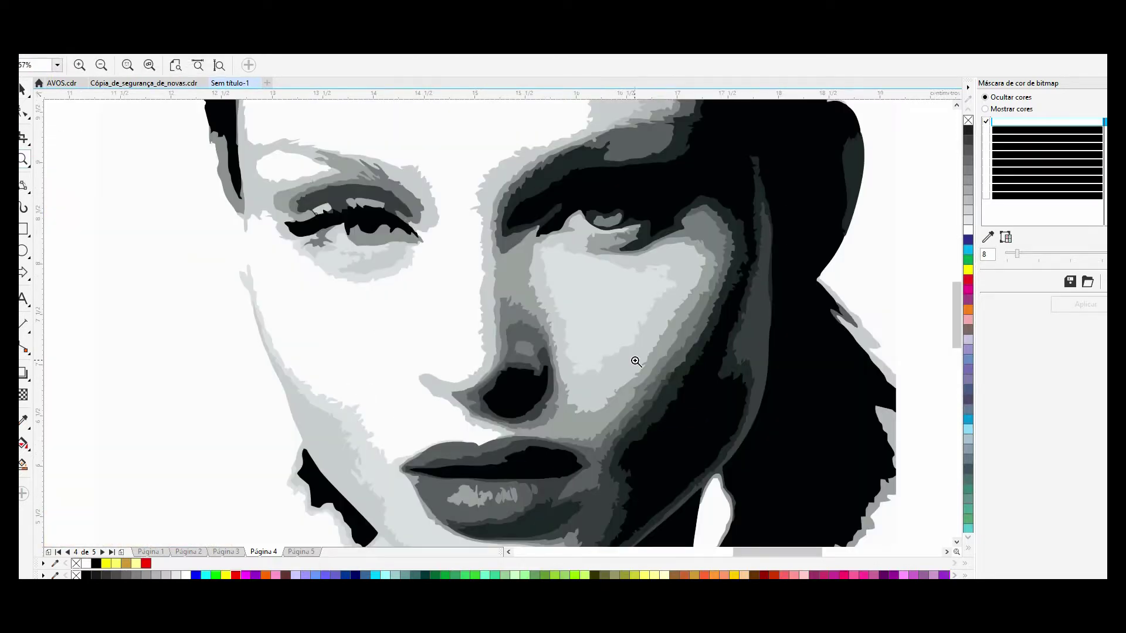
right_click(346, 378)
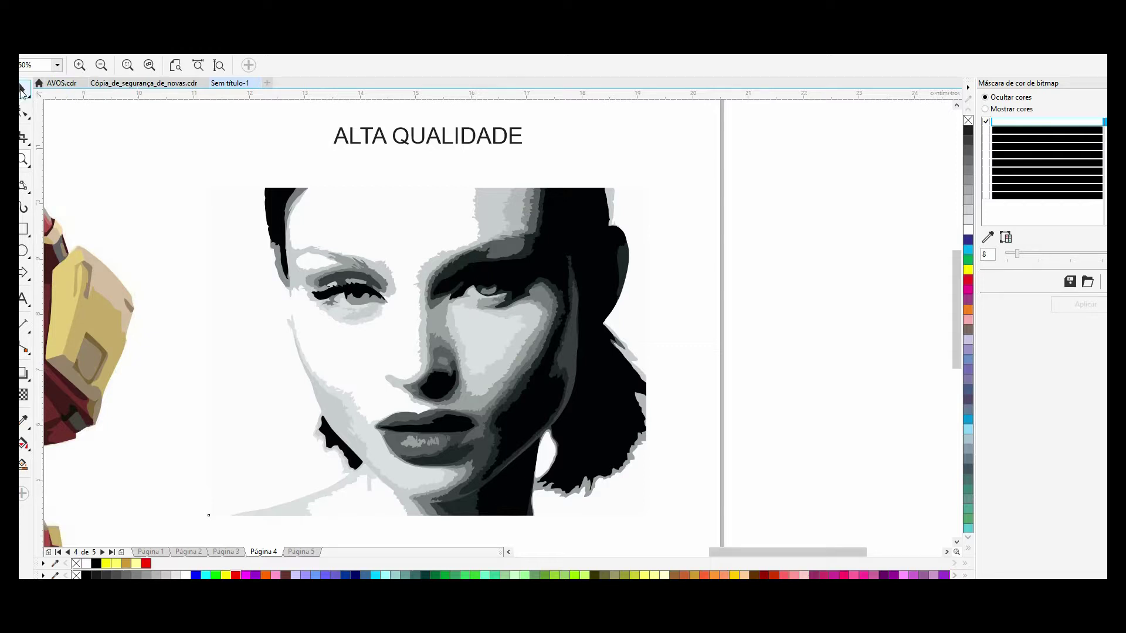
key(Delete)
- Create a high-quality image outline trace of the ALTA QUALIDADE portrait bitmap with the default PowerTRACE settings
click(371, 220)
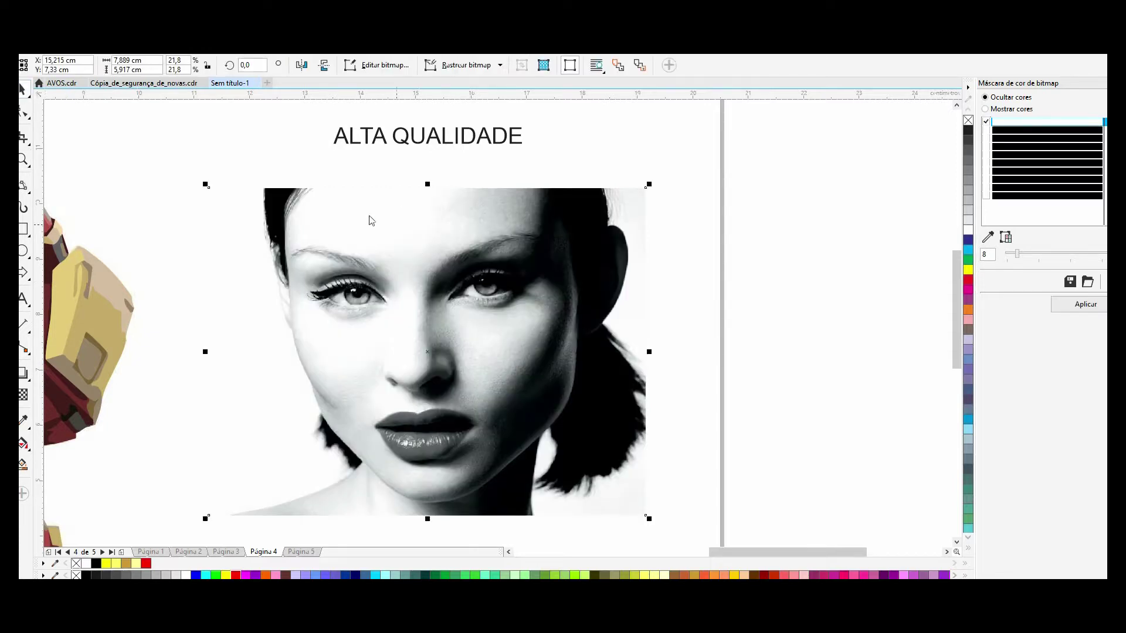
click(465, 66)
mouse_move(475, 123)
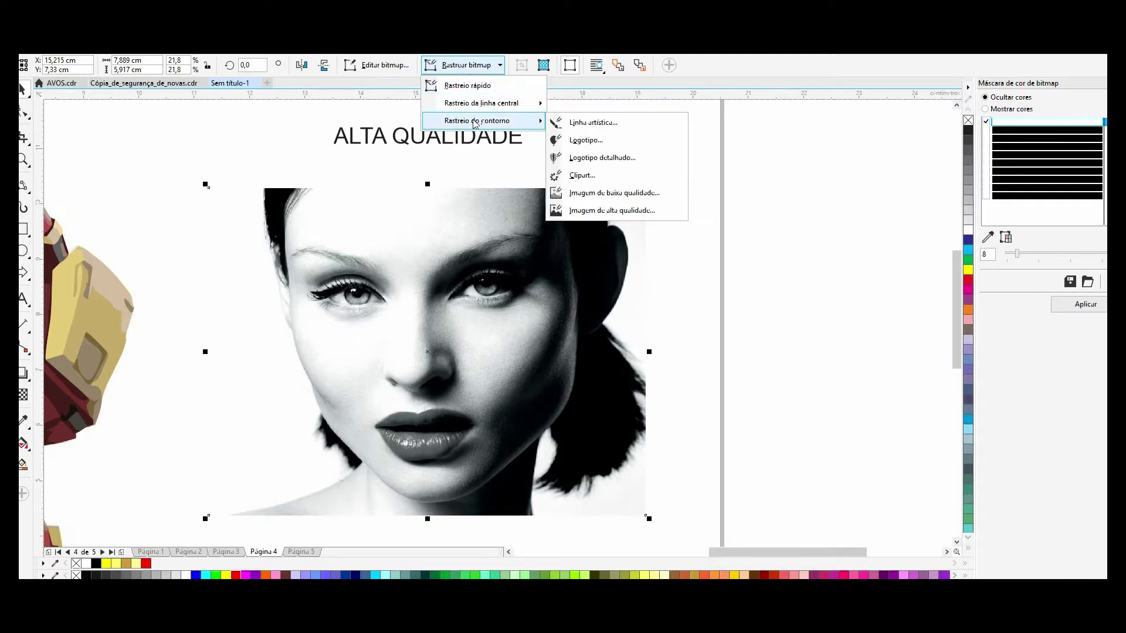
click(589, 216)
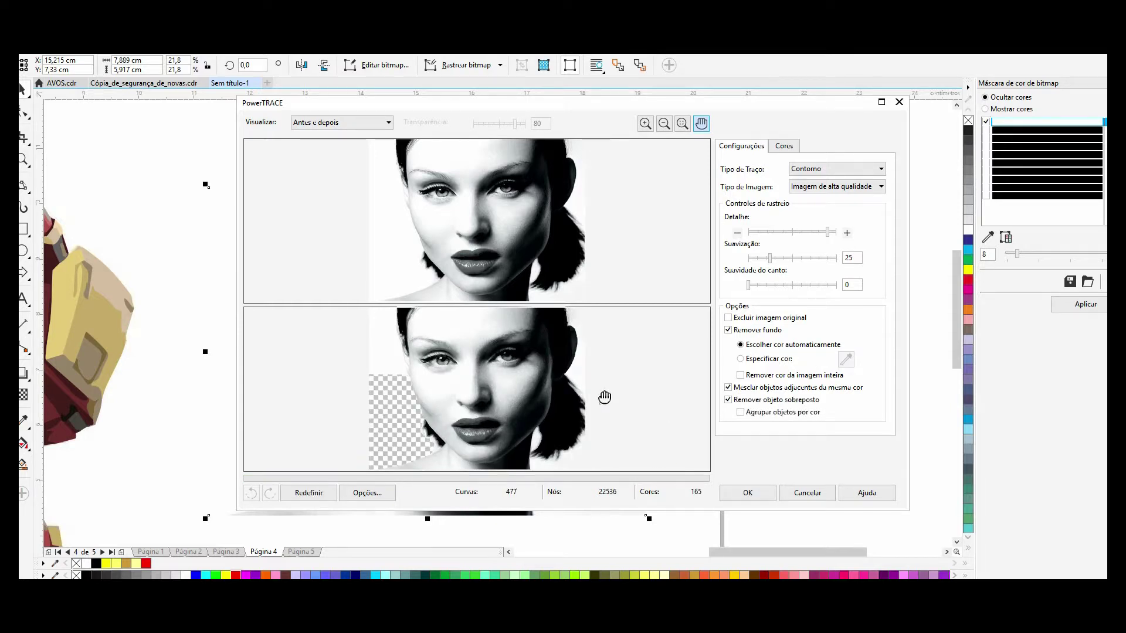
click(746, 491)
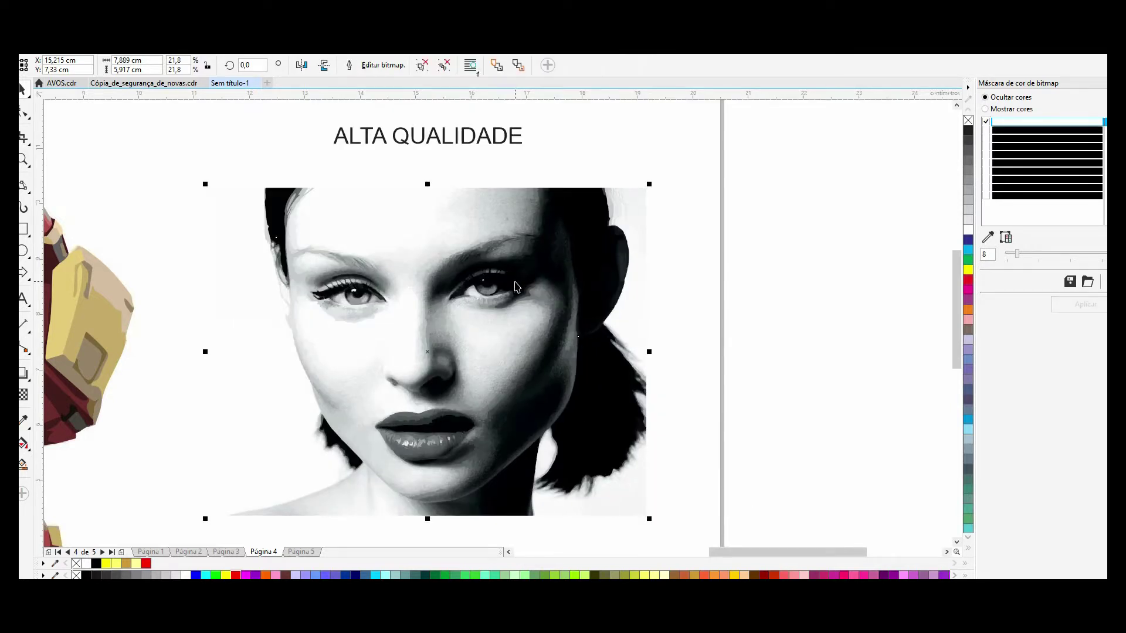
- Examine the eyes, nose and skin shading in the portrait's high-quality trace up close and at full size
key(z)
drag(259, 220, 573, 434)
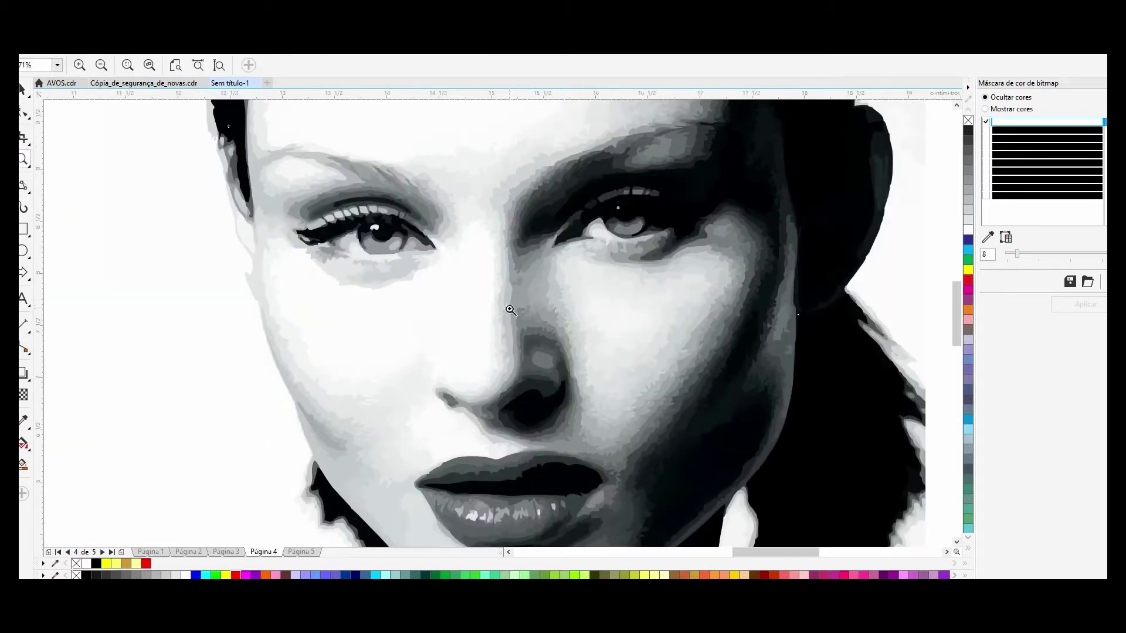
scroll(494, 338, down, 2)
drag(447, 300, 575, 403)
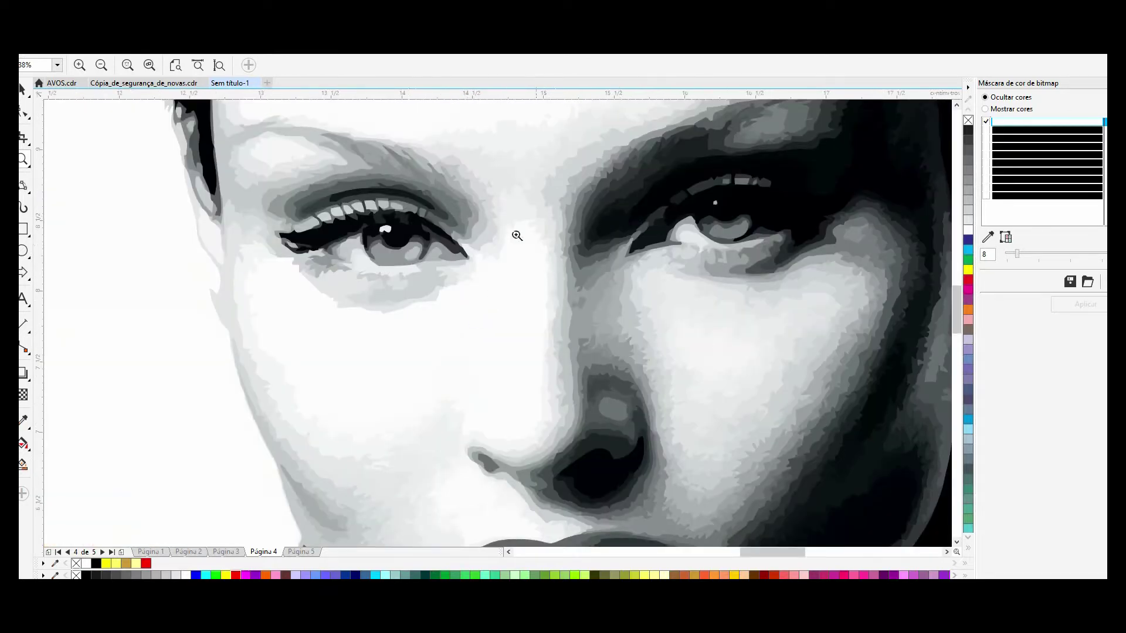
right_click(530, 308)
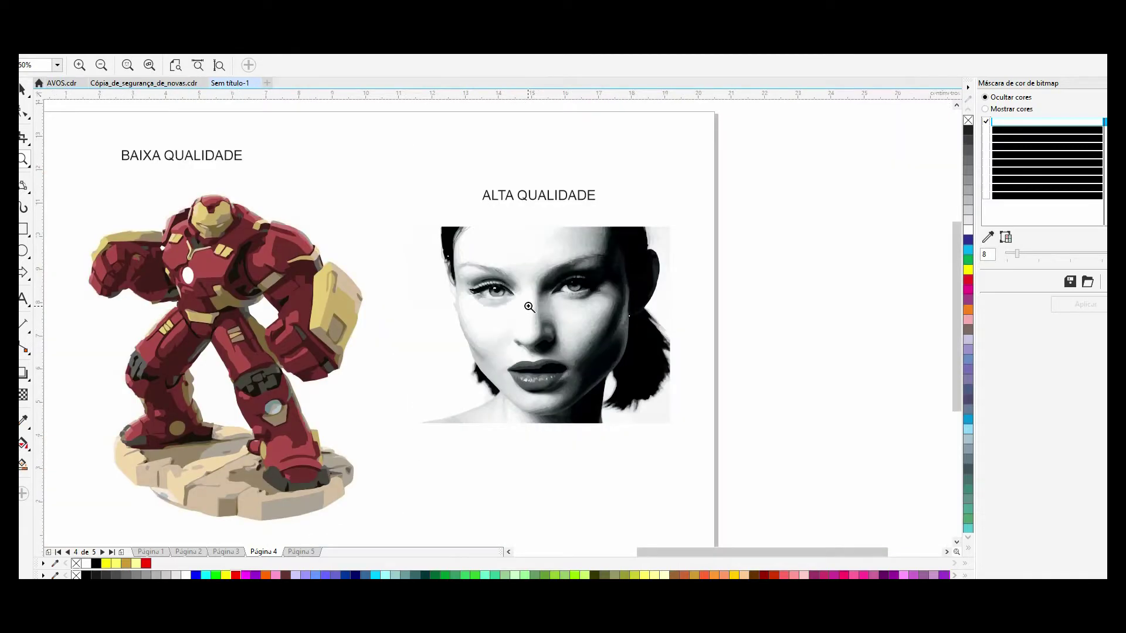
drag(441, 237, 660, 404)
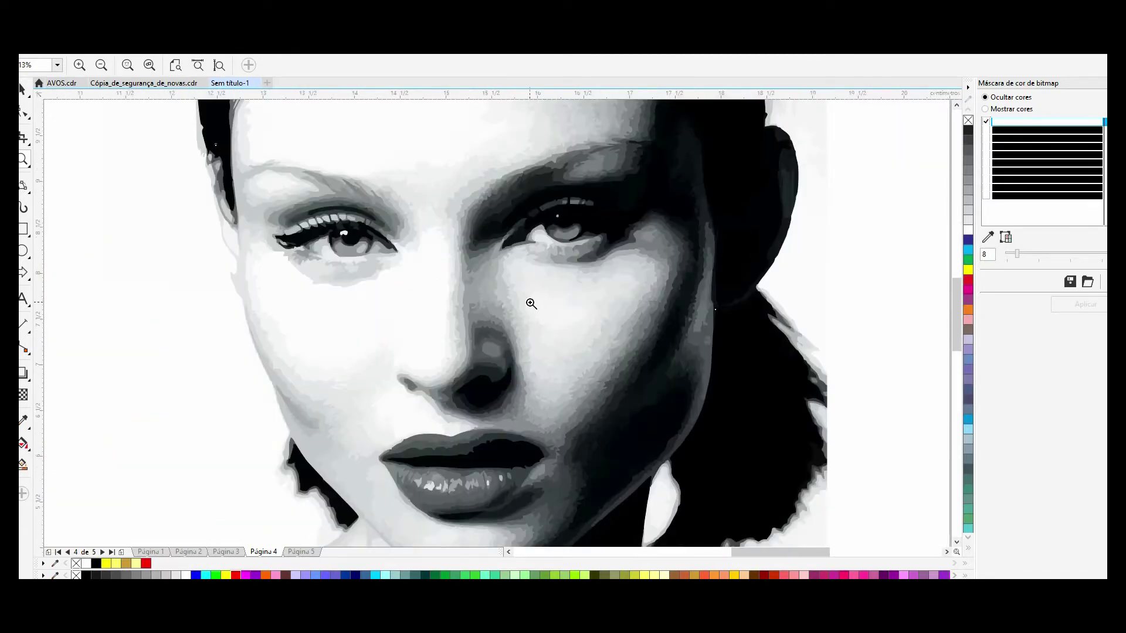
right_click(520, 331)
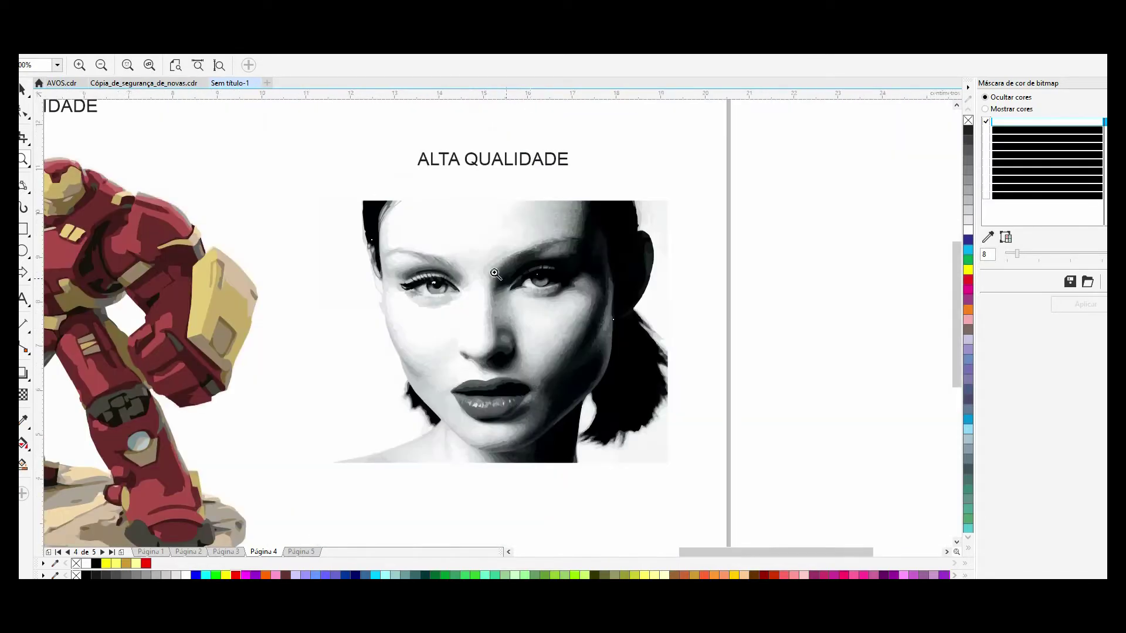
click(24, 89)
key(z)
drag(361, 220, 624, 419)
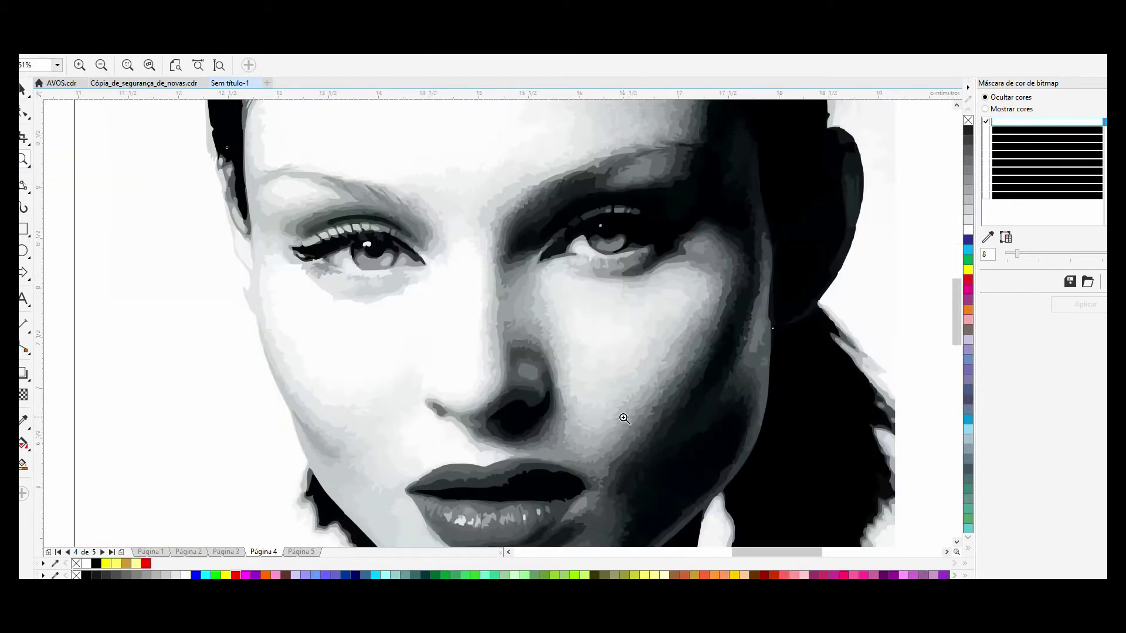
click(22, 91)
scroll(528, 305, down, 2)
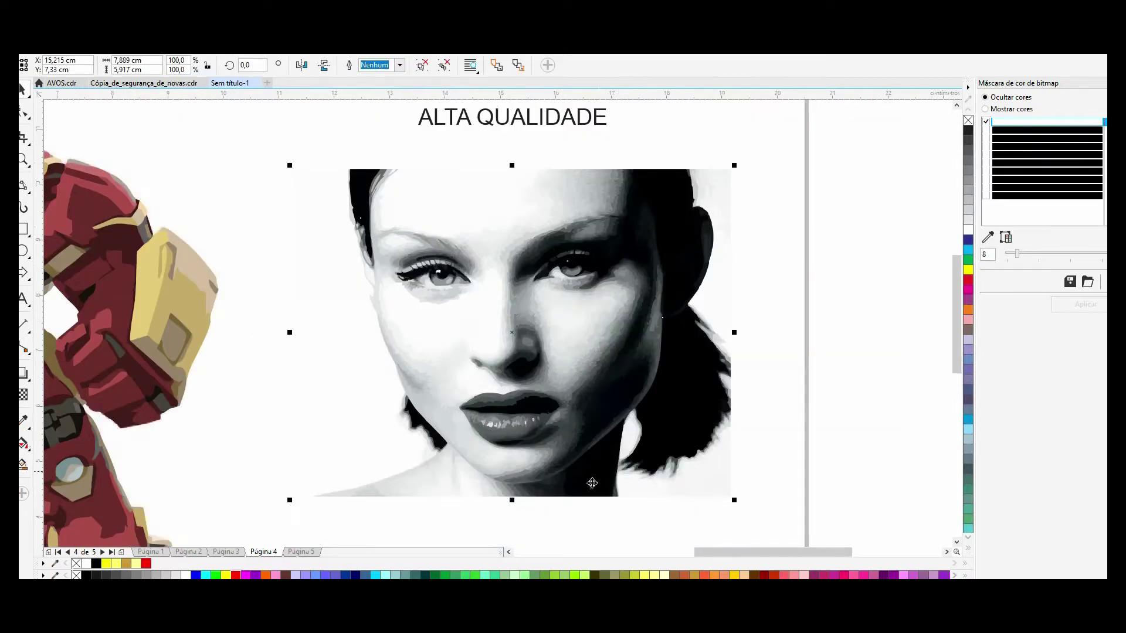
- Move the portrait's trace aside to compare it with the original bitmap, and undo the move
drag(477, 297, 756, 302)
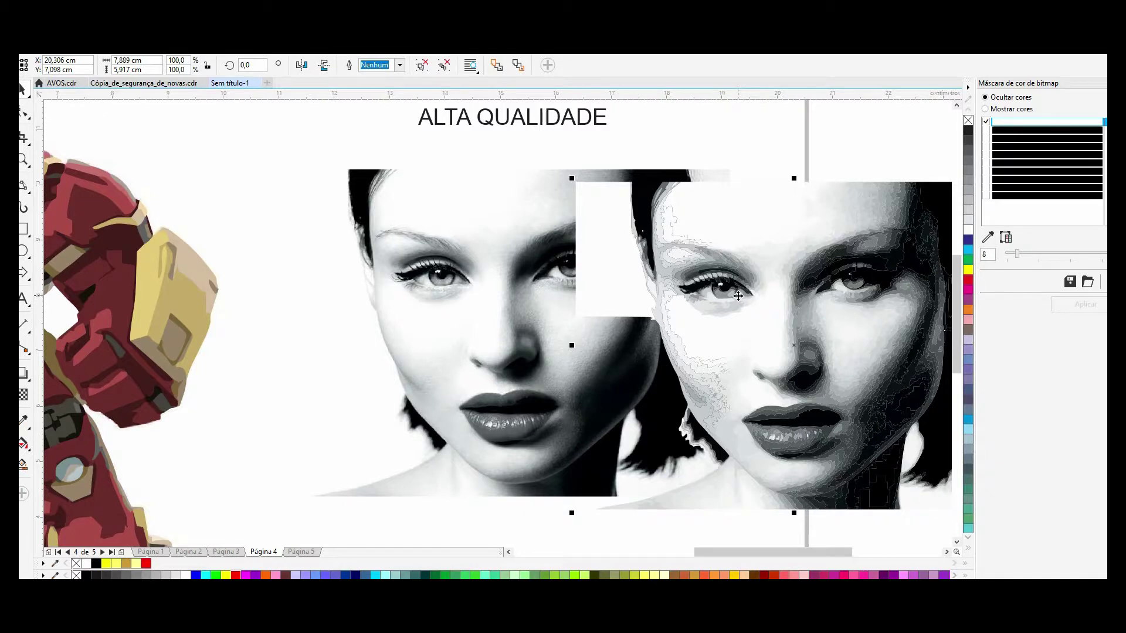
key(ctrl+z)
click(624, 146)
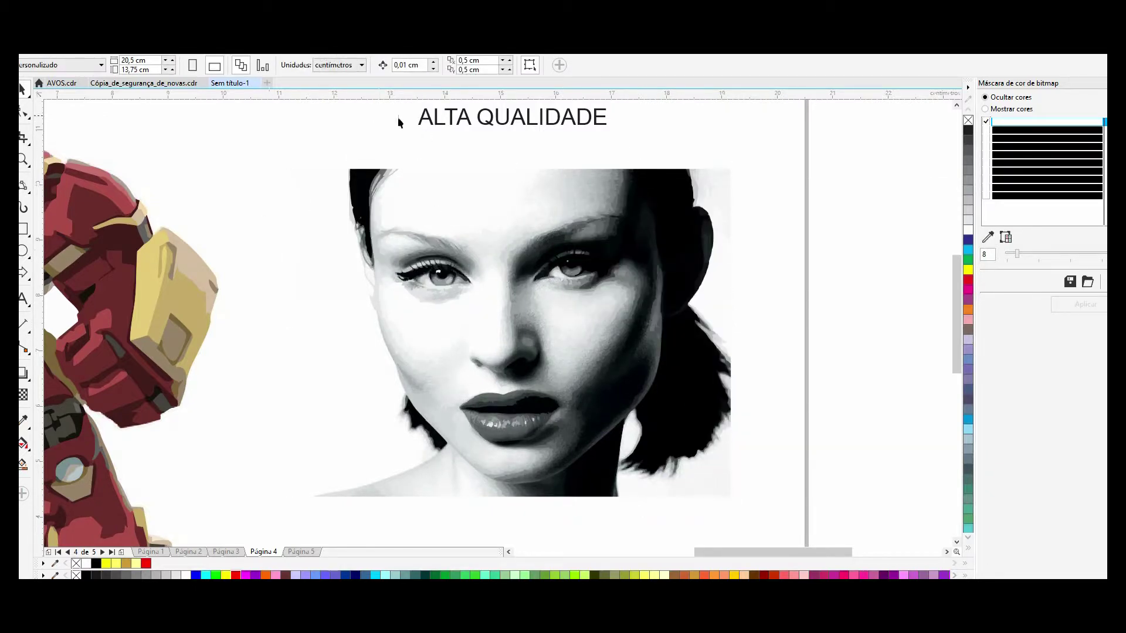
- Go to Página 2 and examine the flying Iron Man figure up close beside the other characters
scroll(438, 270, down, 2)
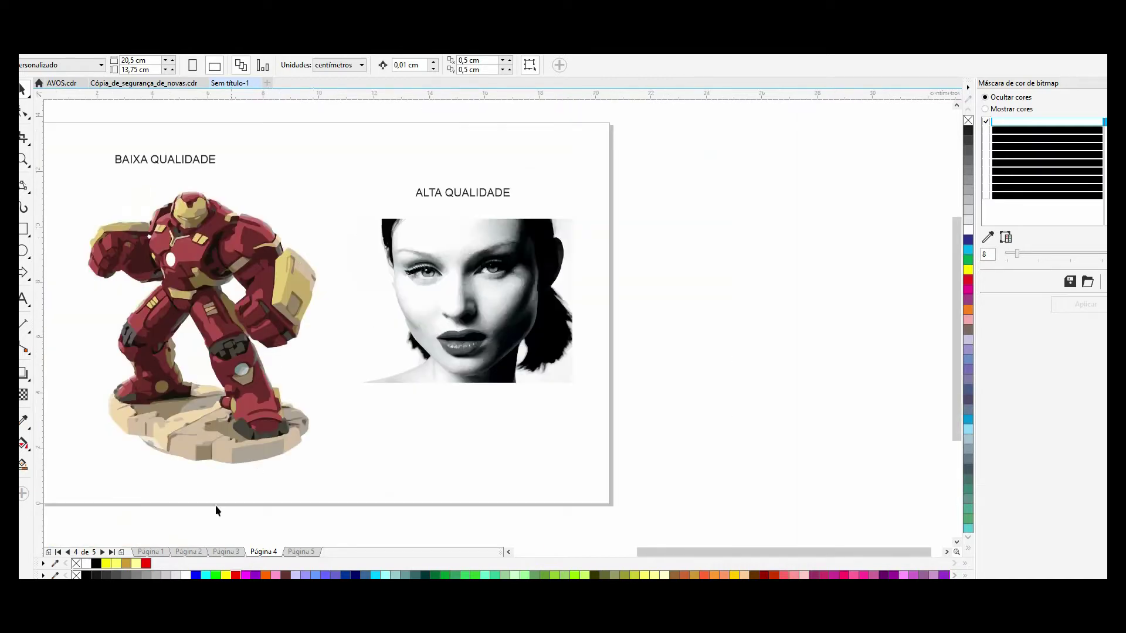
click(153, 551)
click(187, 552)
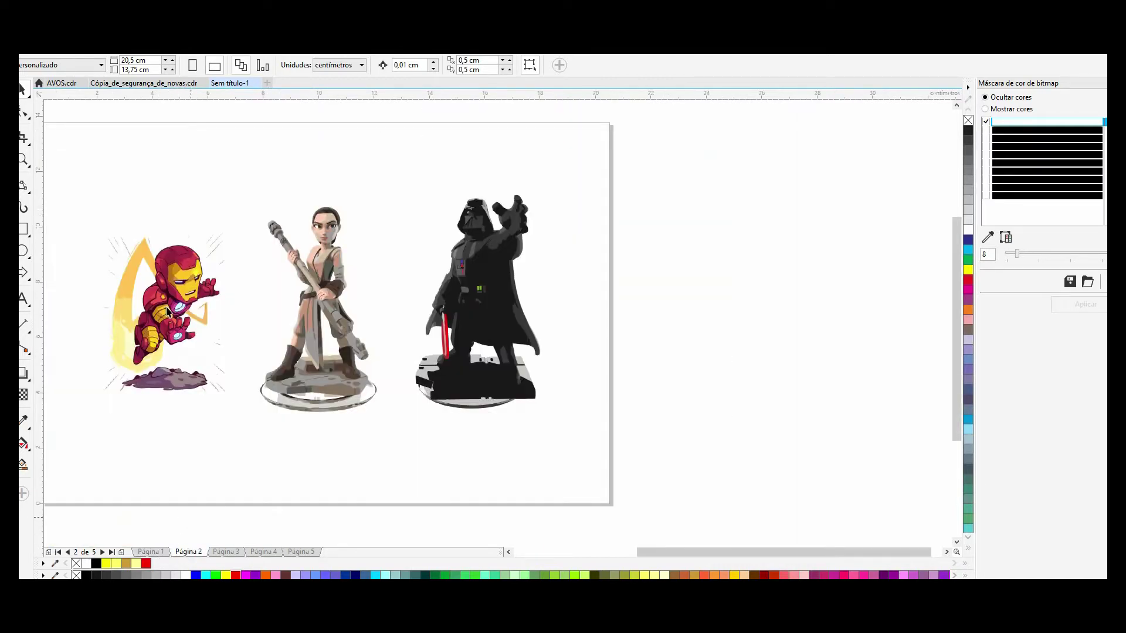
click(23, 160)
drag(120, 256, 259, 346)
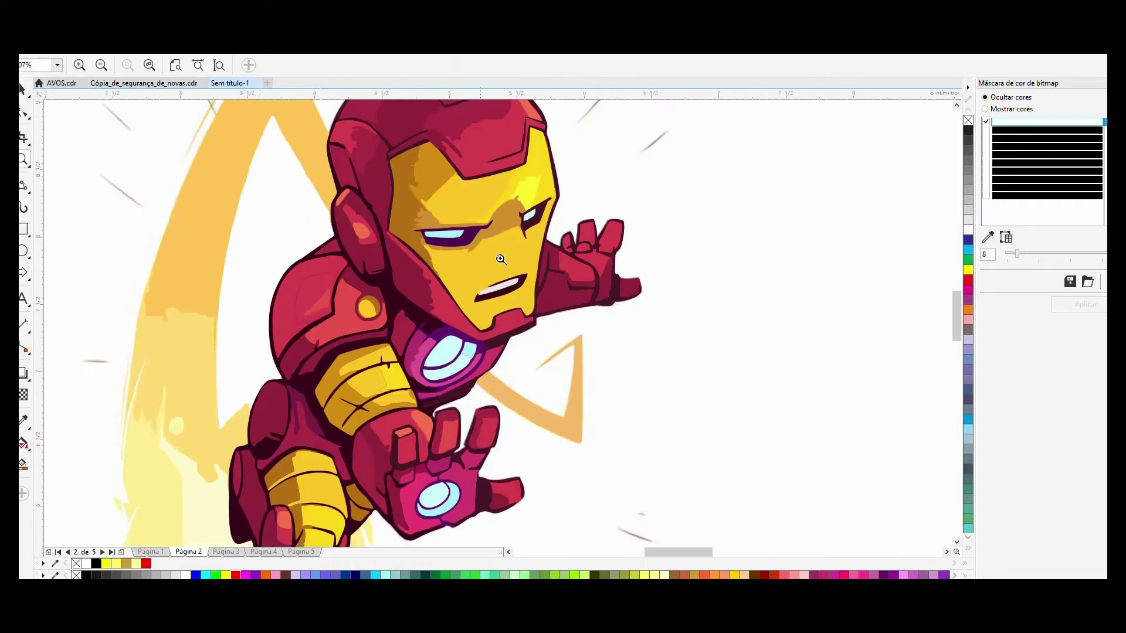
scroll(433, 326, down, 2)
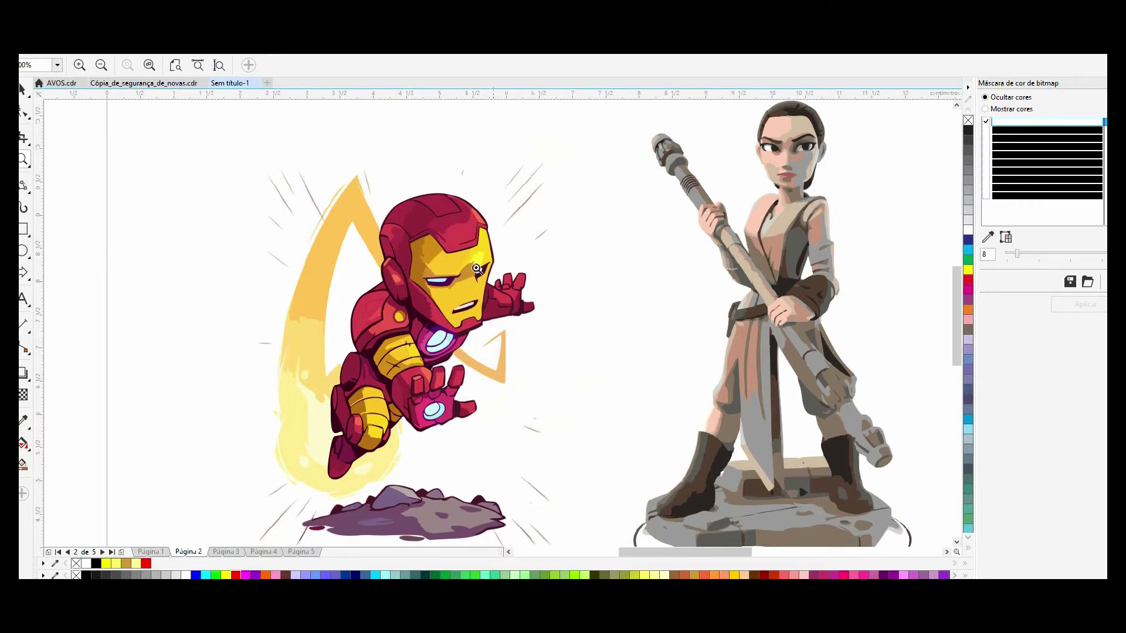
right_click(434, 394)
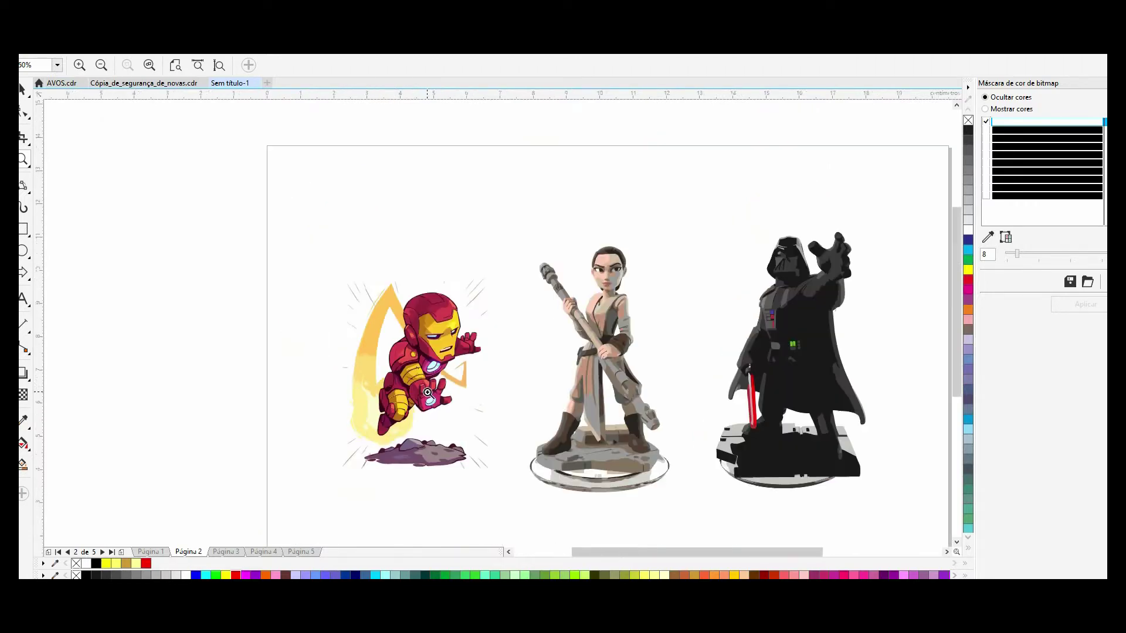
- On Página 5, create a Detailed Logo outline trace of the BAIXA QUALIDADE Axcel logo bitmap with the default settings
click(302, 552)
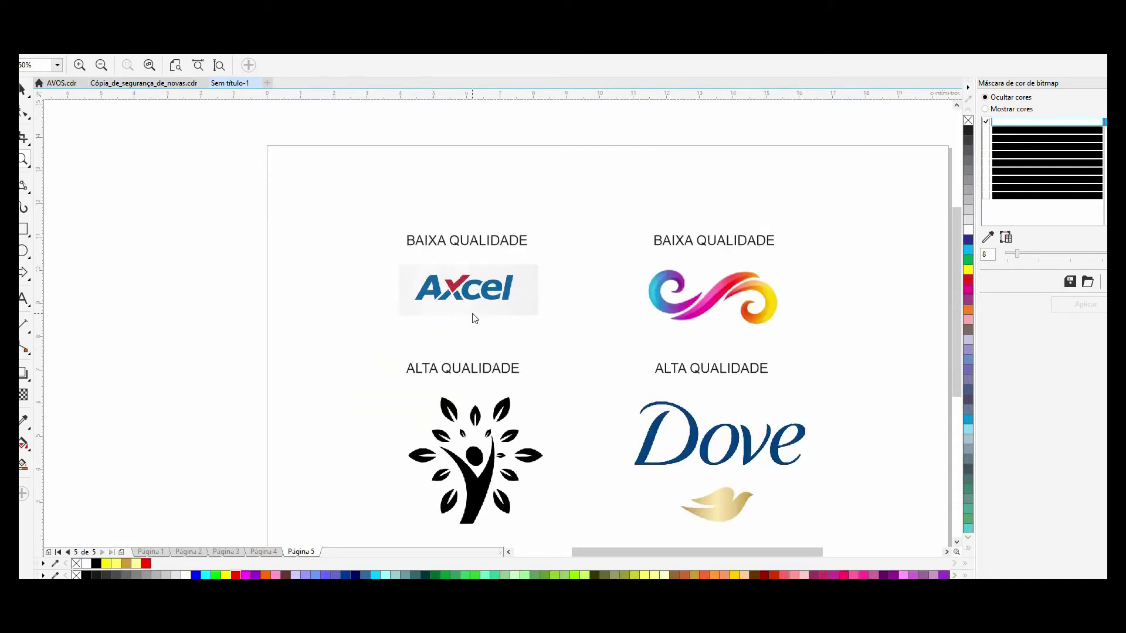
right_click(471, 315)
click(610, 380)
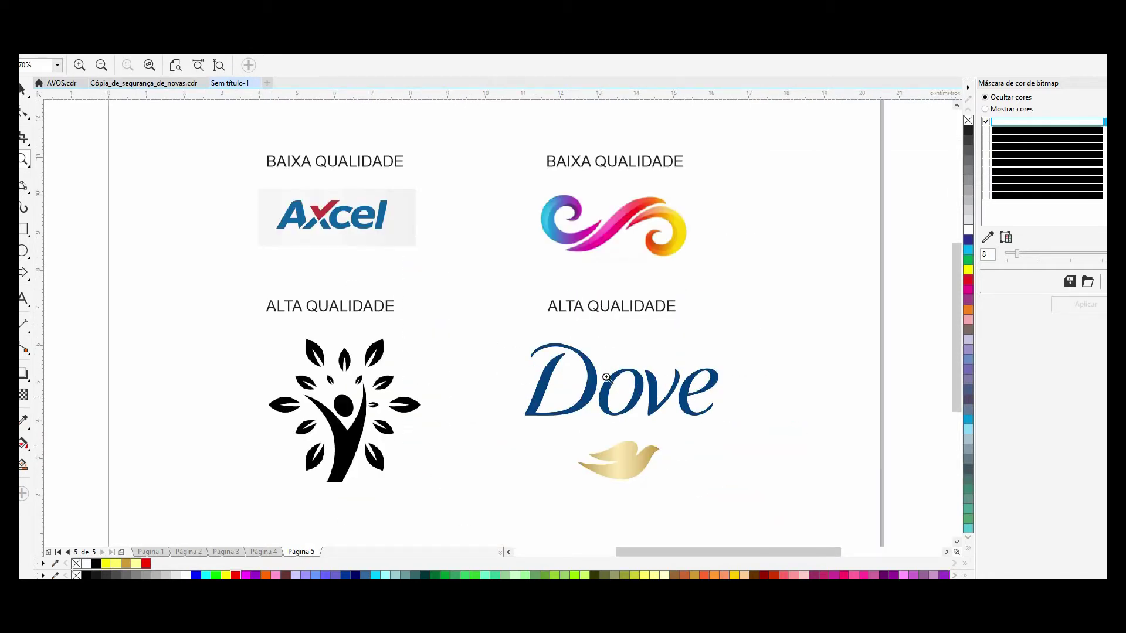
click(24, 88)
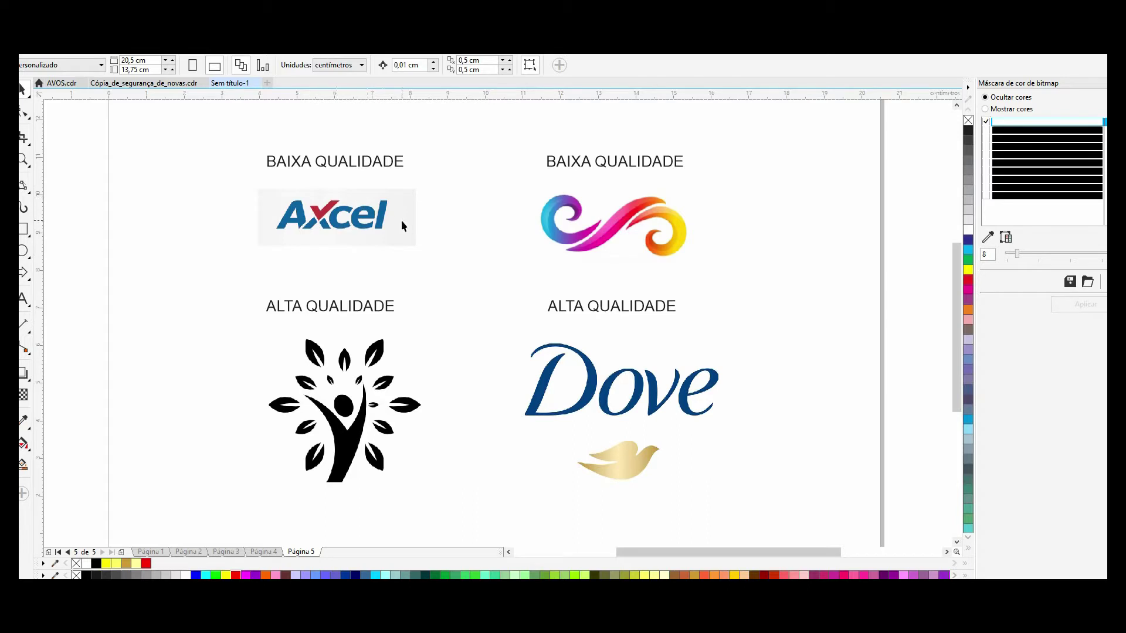
click(290, 212)
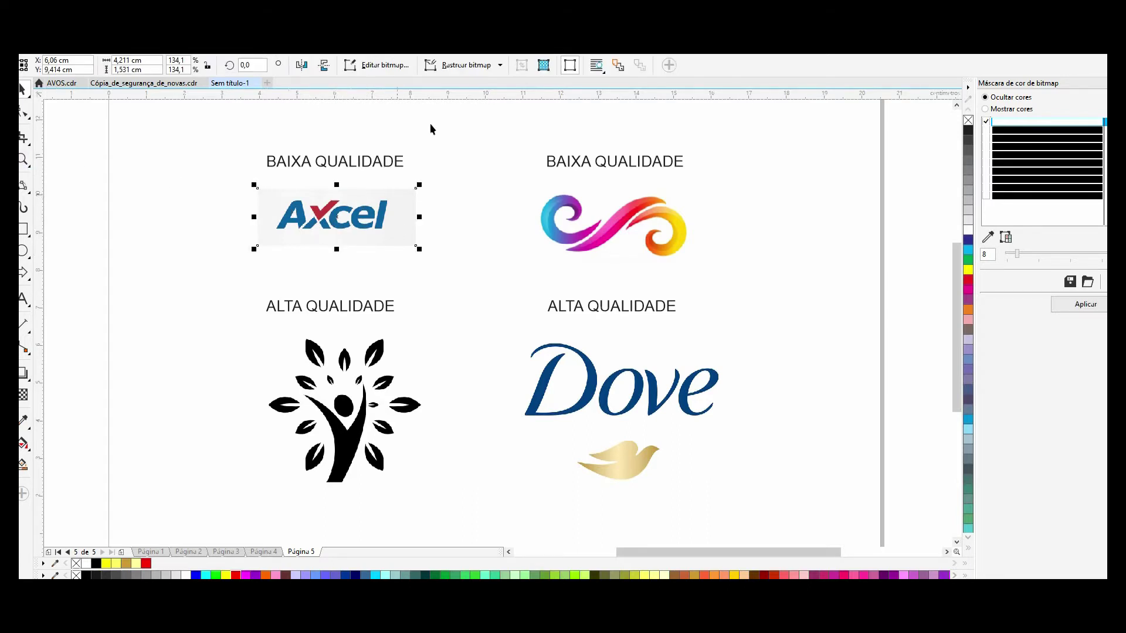
click(470, 66)
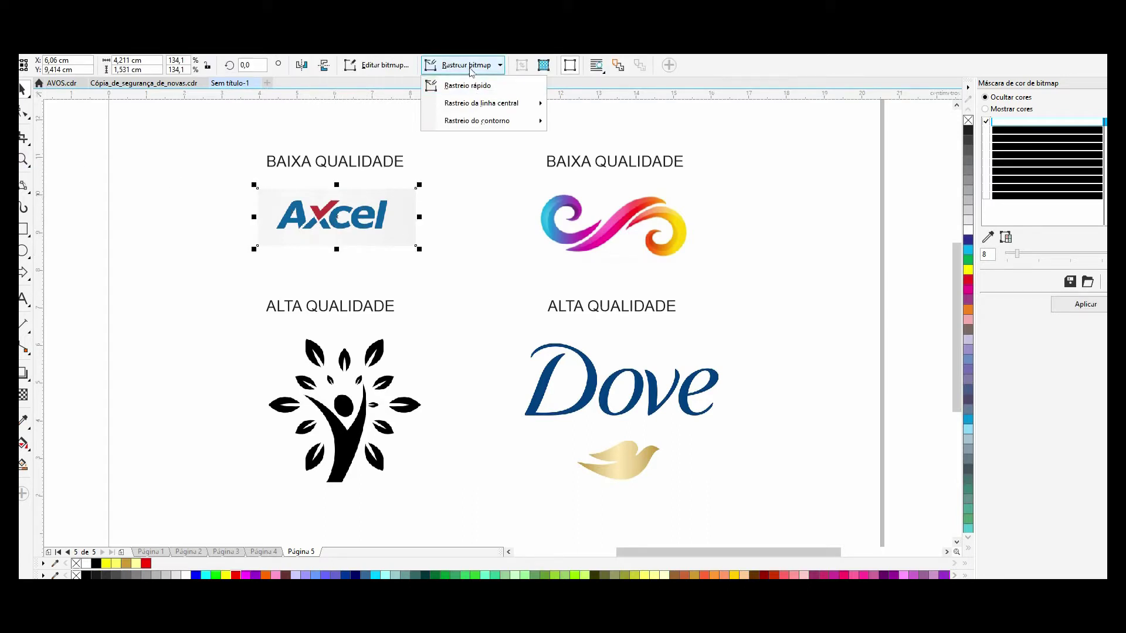
mouse_move(509, 130)
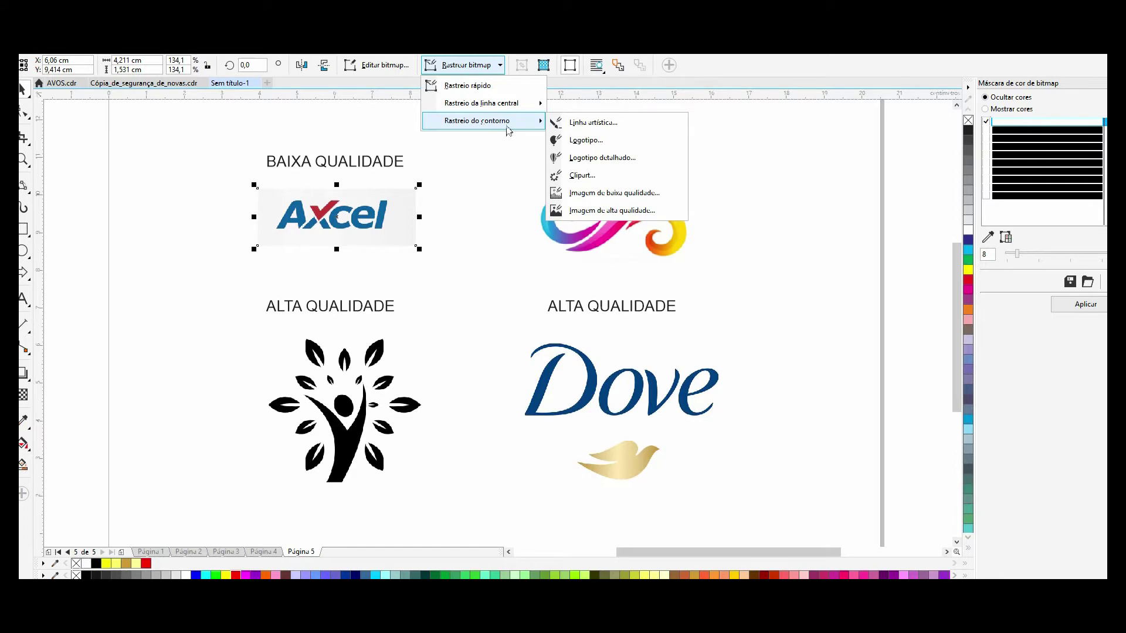
click(591, 158)
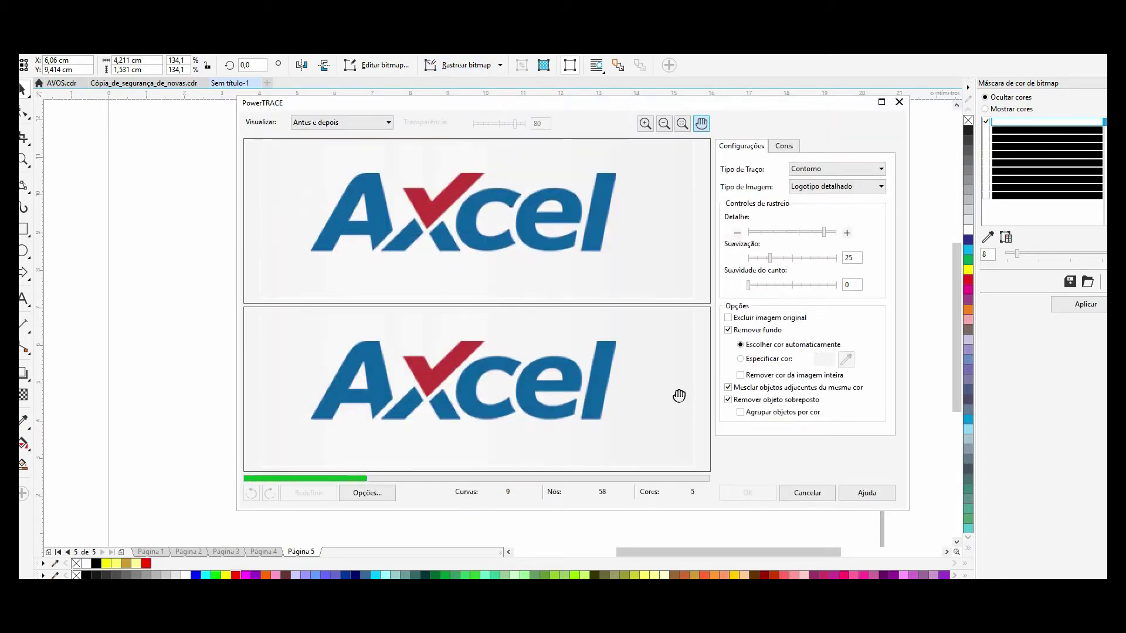
click(747, 492)
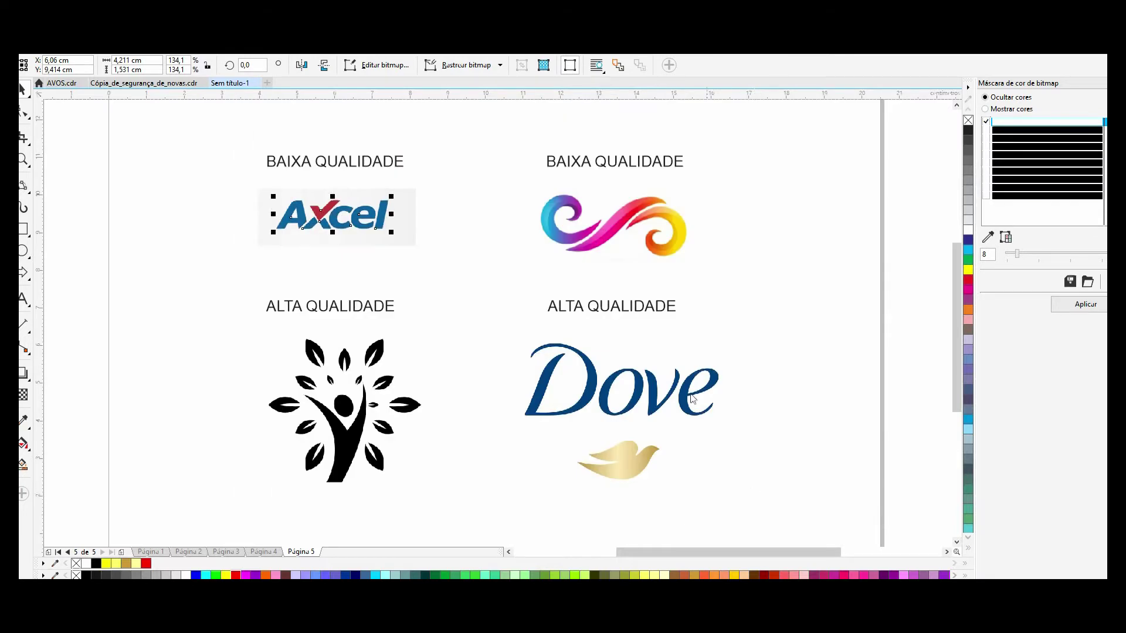
- Delete the original Axcel bitmap with its grey background and select the remaining traced logo
click(443, 282)
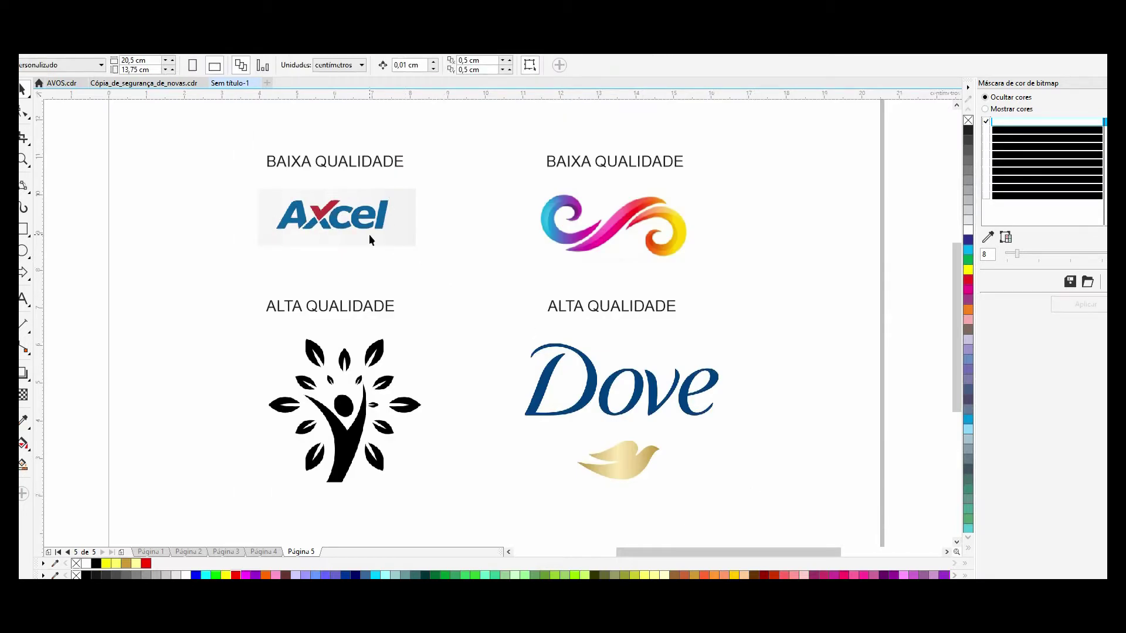
click(403, 245)
key(Escape)
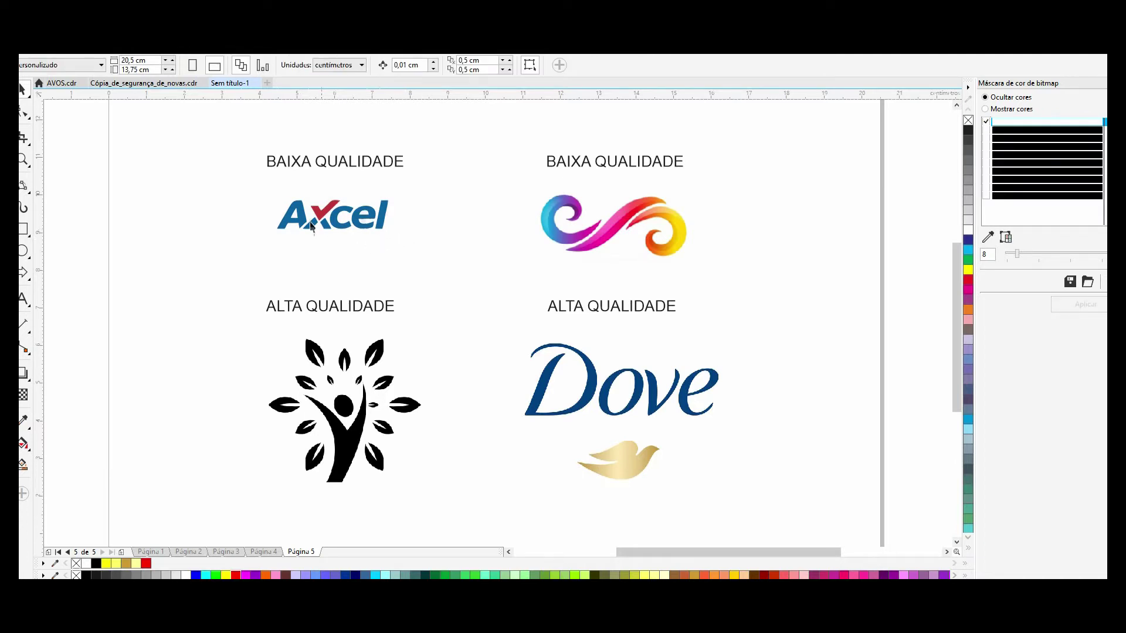
key(Tab)
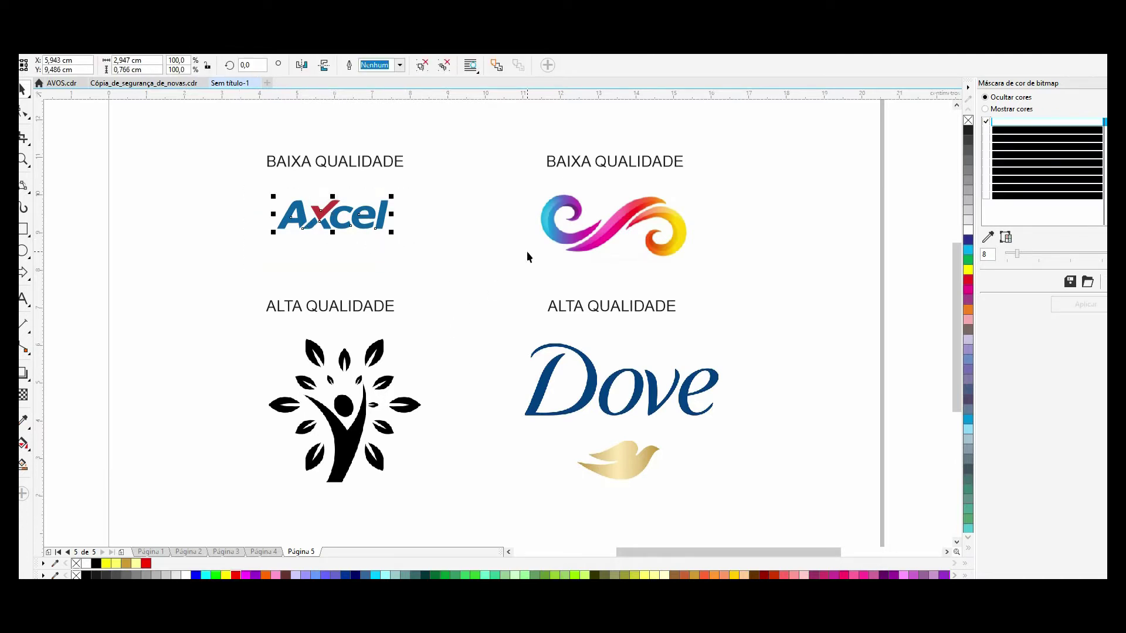
- Quick Trace the ALTA QUALIDADE black tree-figure bitmap and move the trace out beside the original
click(318, 359)
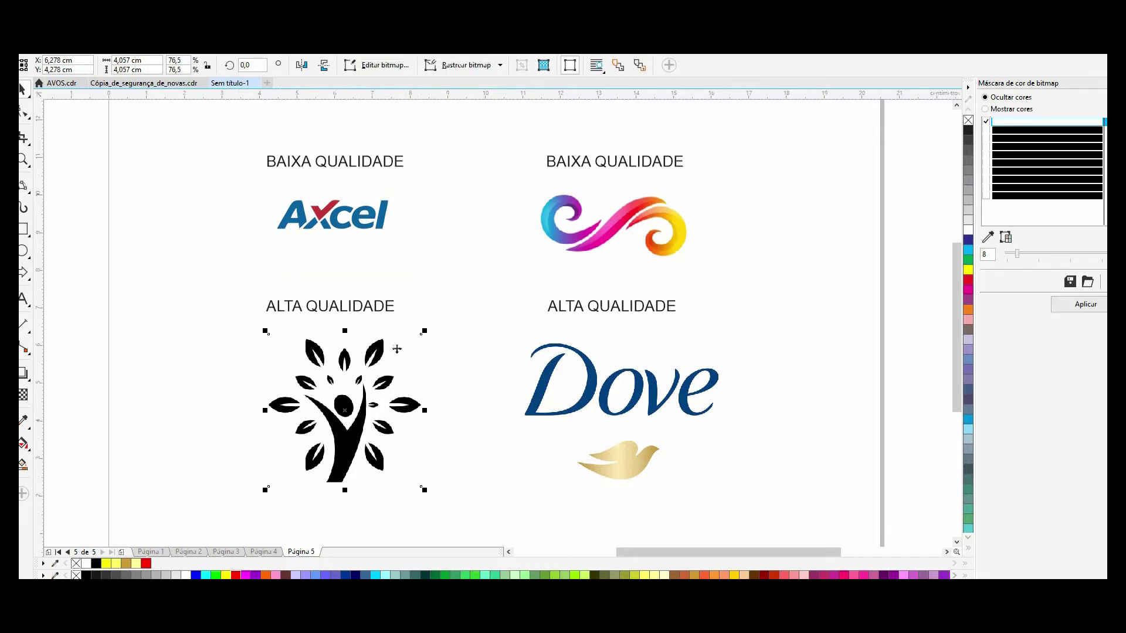
click(463, 65)
mouse_move(477, 121)
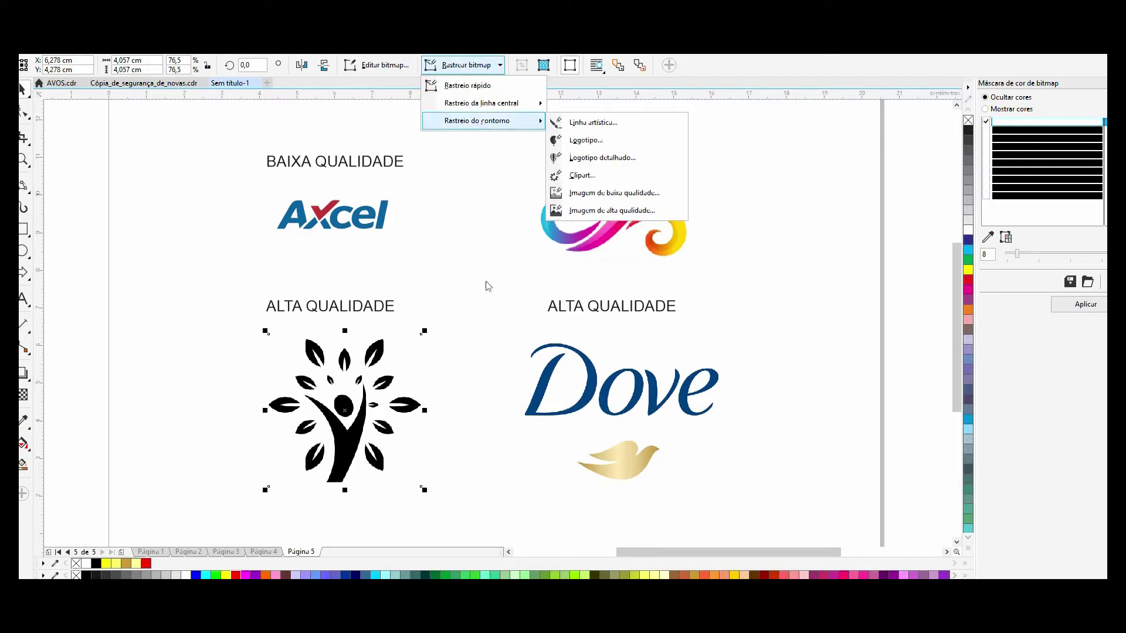
click(467, 86)
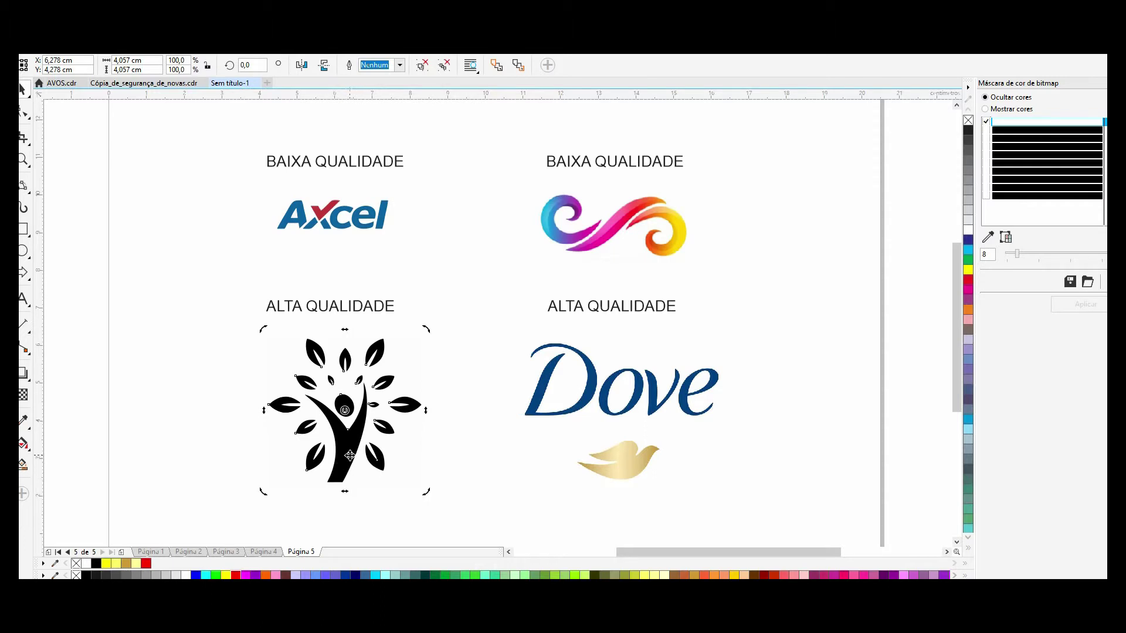
click(229, 444)
mouse_move(374, 451)
mouse_down()
mouse_move(203, 434)
mouse_move(198, 461)
mouse_up()
- Compare the head's edge in the tree-figure bitmap with the same edge in its trace at high magnification
click(217, 284)
key(z)
drag(293, 376, 377, 431)
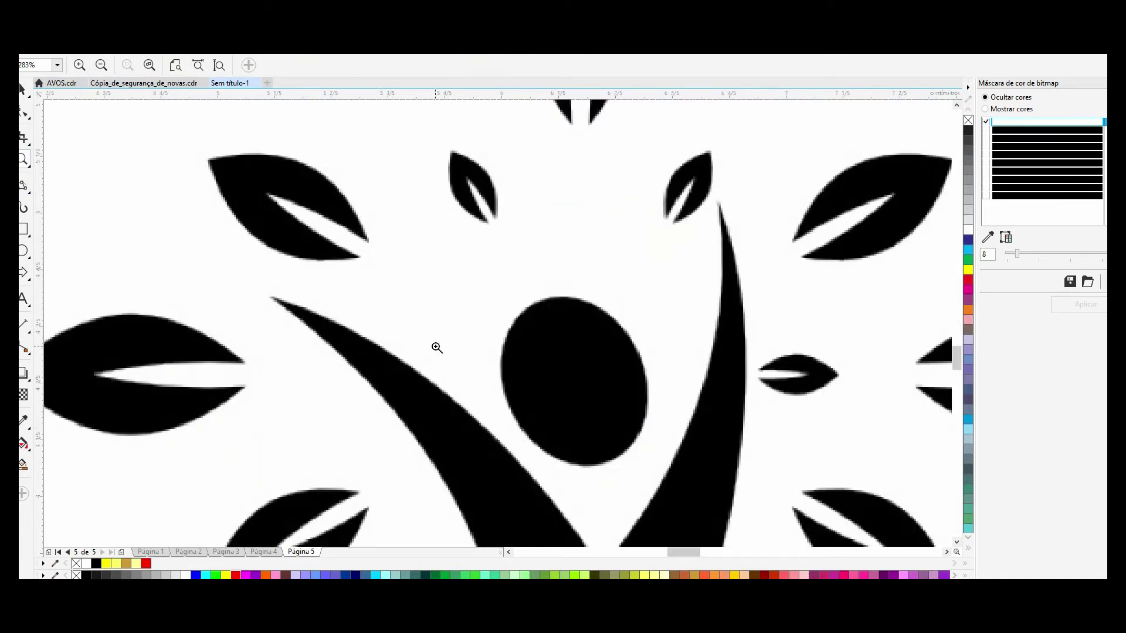
scroll(480, 344, down, 2)
scroll(493, 317, up, 8)
scroll(522, 384, down, 7)
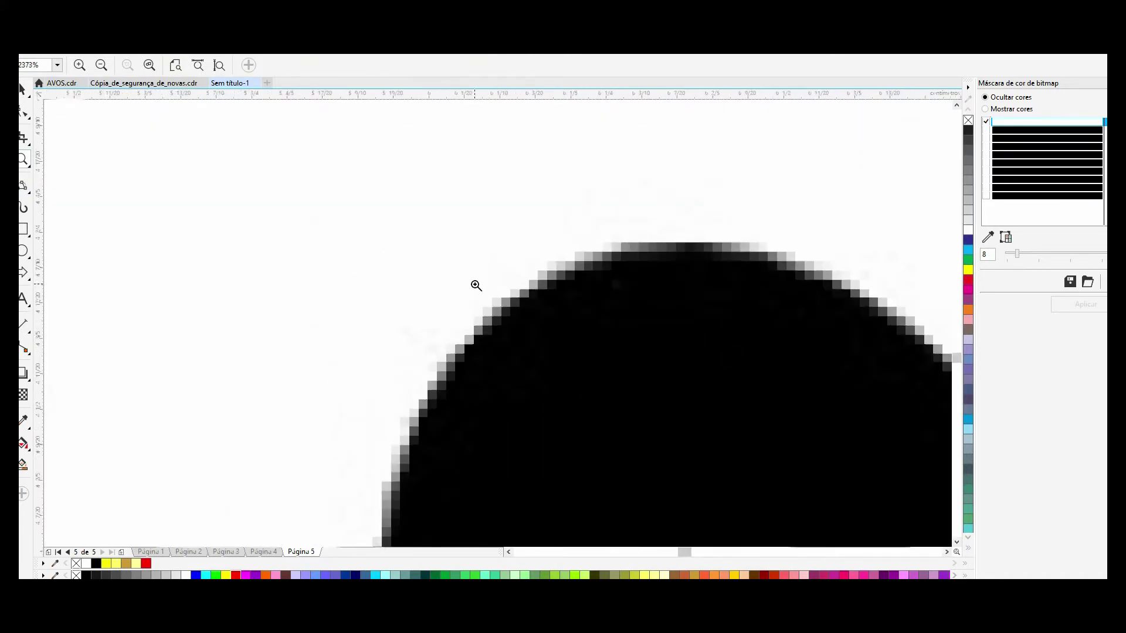
scroll(476, 301, down, 3)
scroll(329, 328, up, 8)
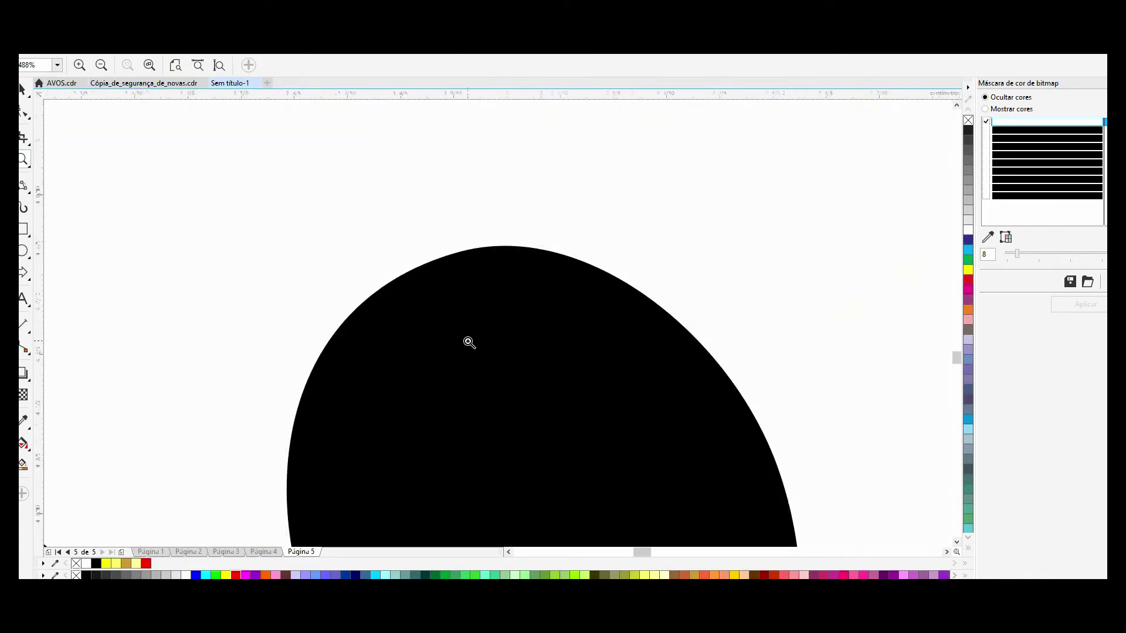
- Quick Trace the ALTA QUALIDADE Dove logo bitmap
scroll(470, 340, down, 6)
scroll(469, 343, down, 2)
scroll(586, 352, down, 2)
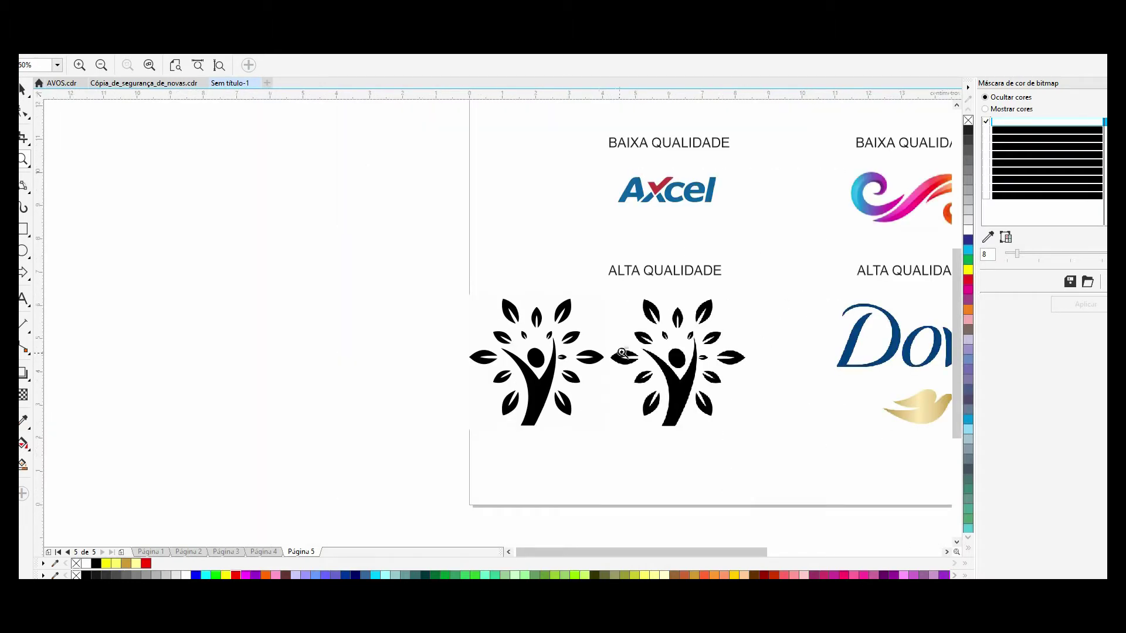
scroll(592, 323, down, 2)
drag(528, 272, 850, 415)
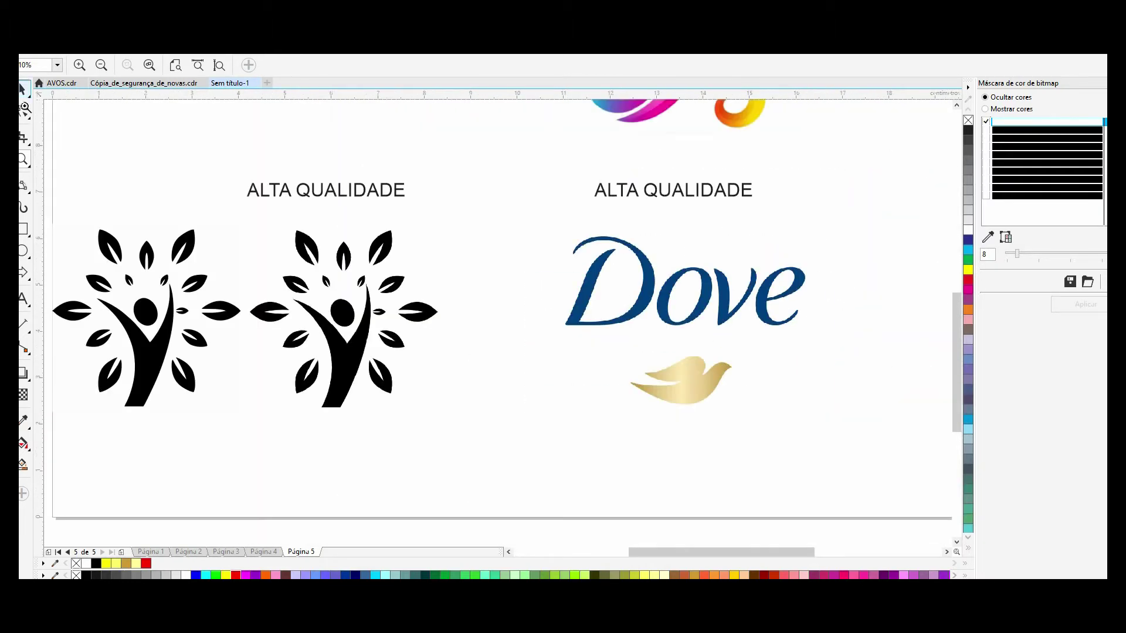
click(22, 90)
click(800, 389)
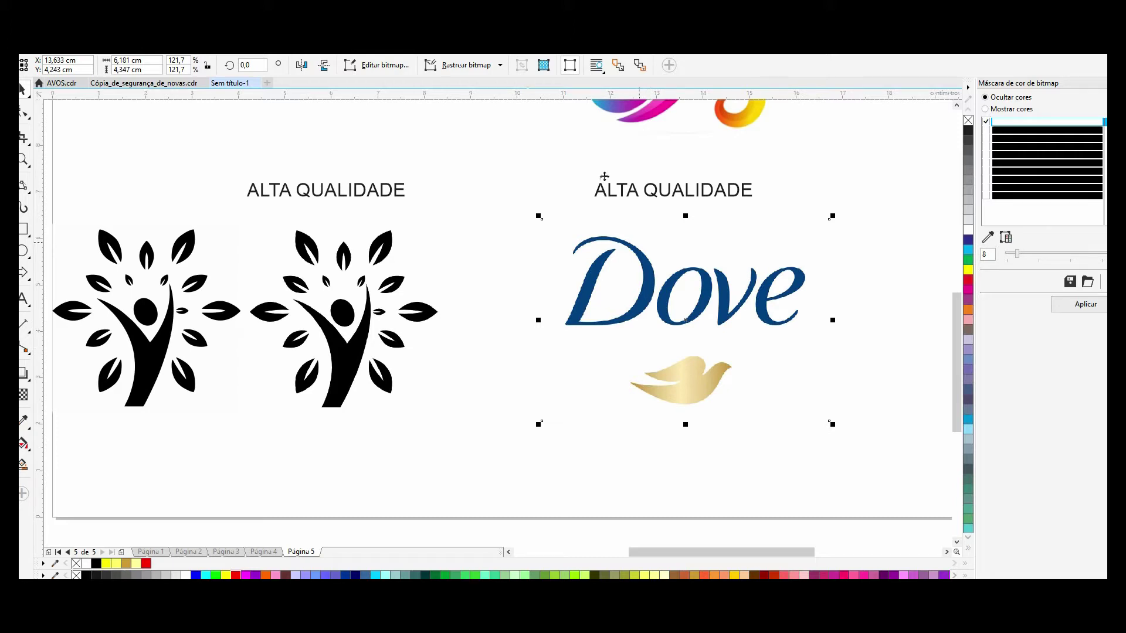
click(458, 65)
click(461, 88)
click(646, 368)
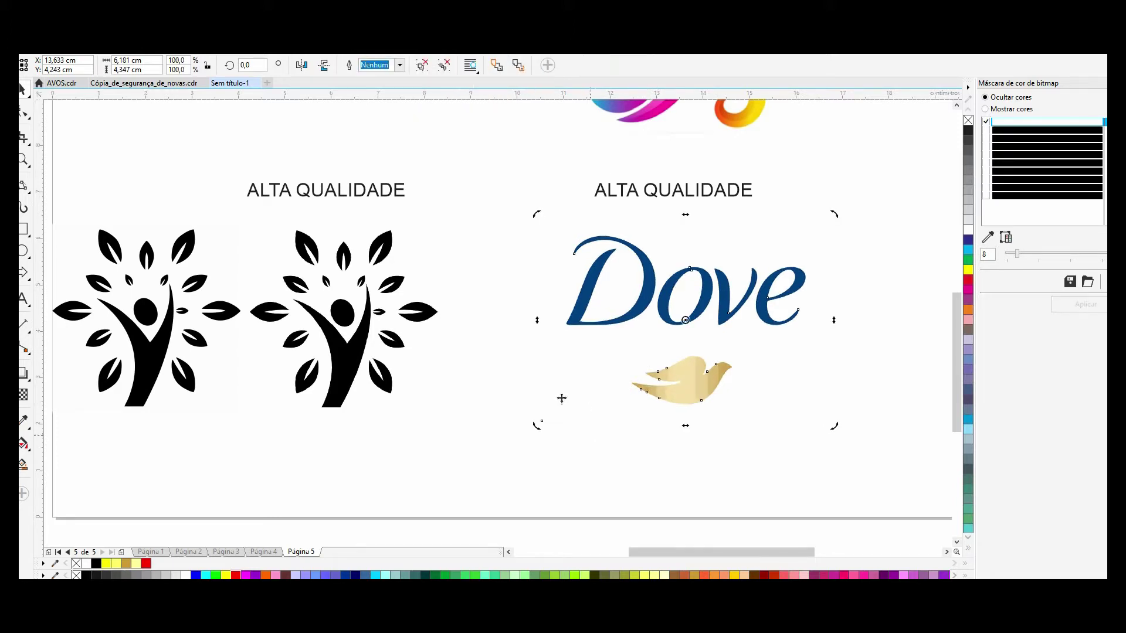
- Examine the traced Dove logo's bird colour bands and blue lettering edges at high magnification
click(24, 160)
drag(648, 334, 734, 411)
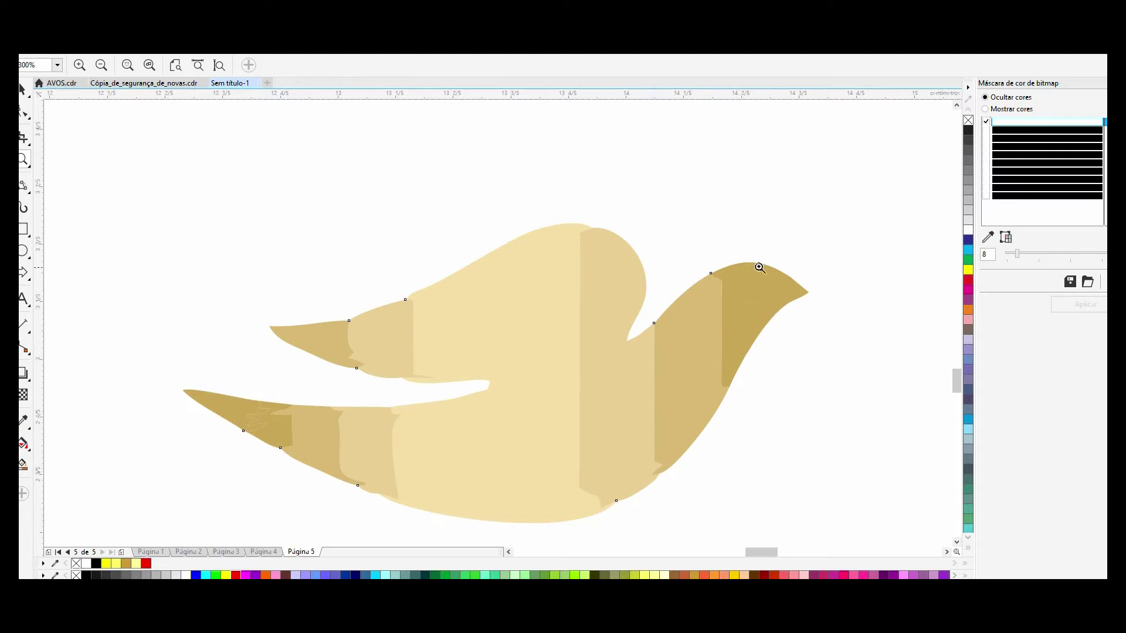
right_click(643, 402)
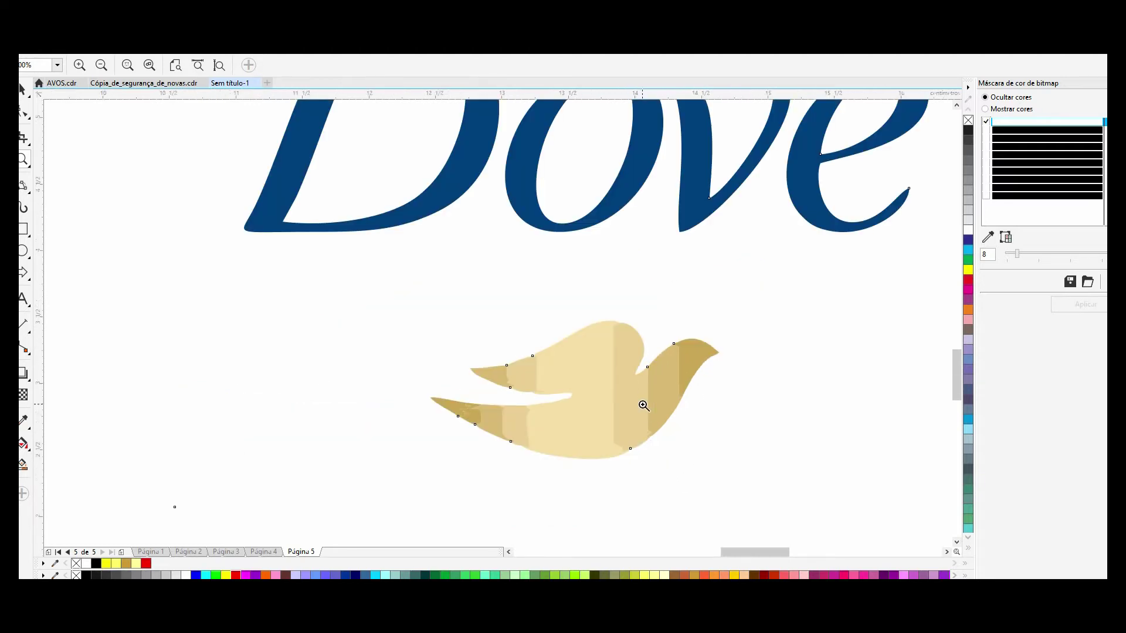
right_click(644, 405)
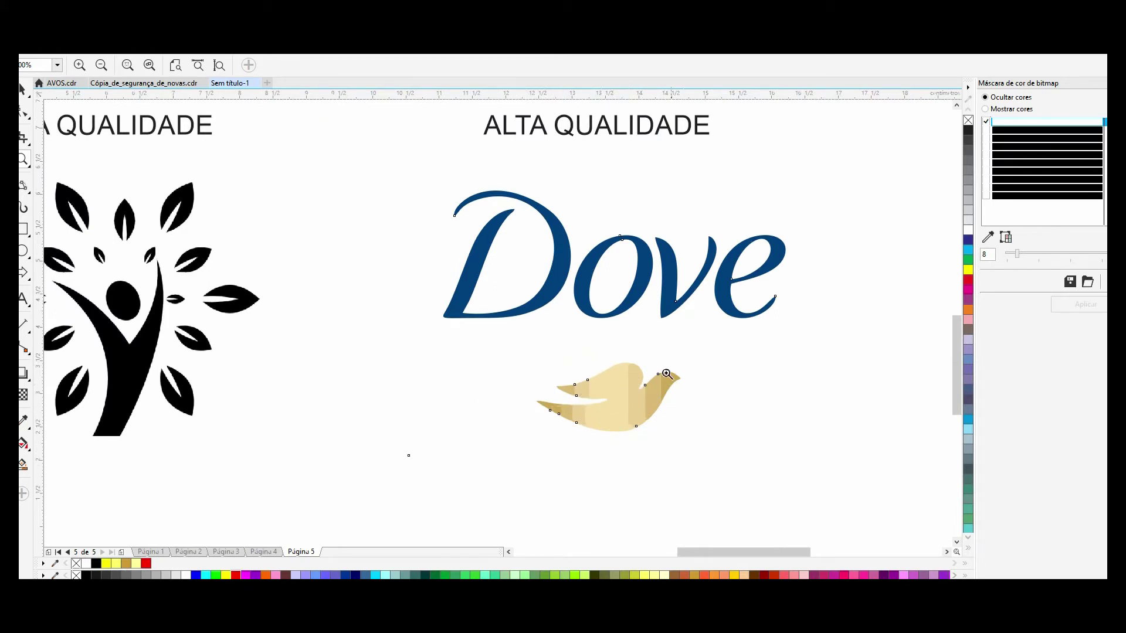
drag(434, 197, 831, 340)
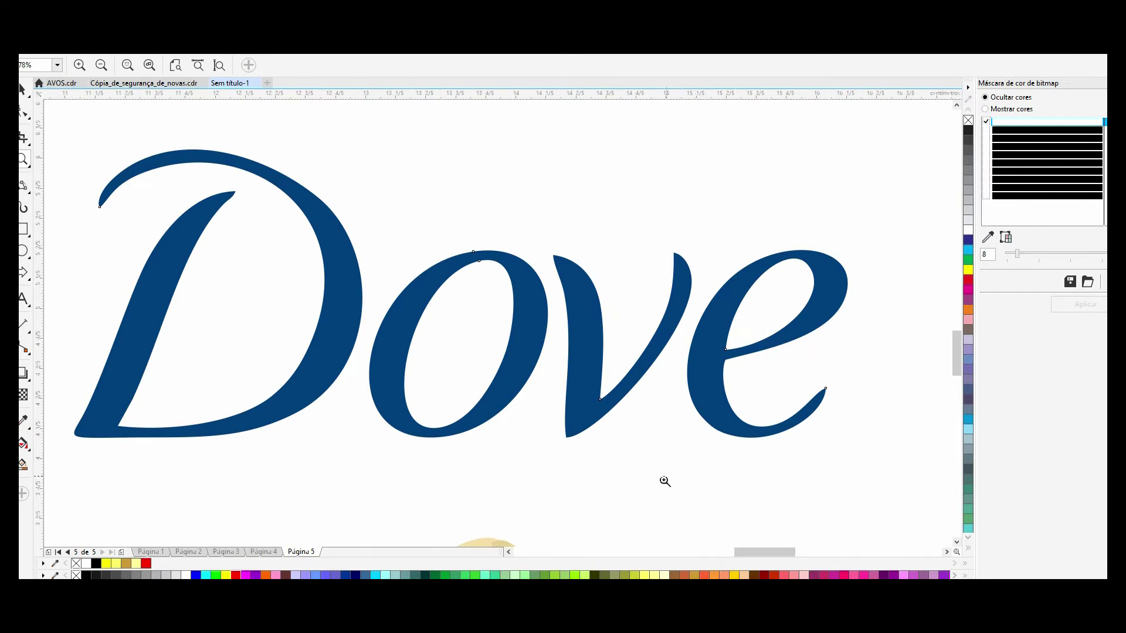
right_click(522, 440)
right_click(533, 459)
- Quick Trace the BAIXA QUALIDADE multicoloured swirl logo bitmap
drag(399, 205, 632, 376)
key(space)
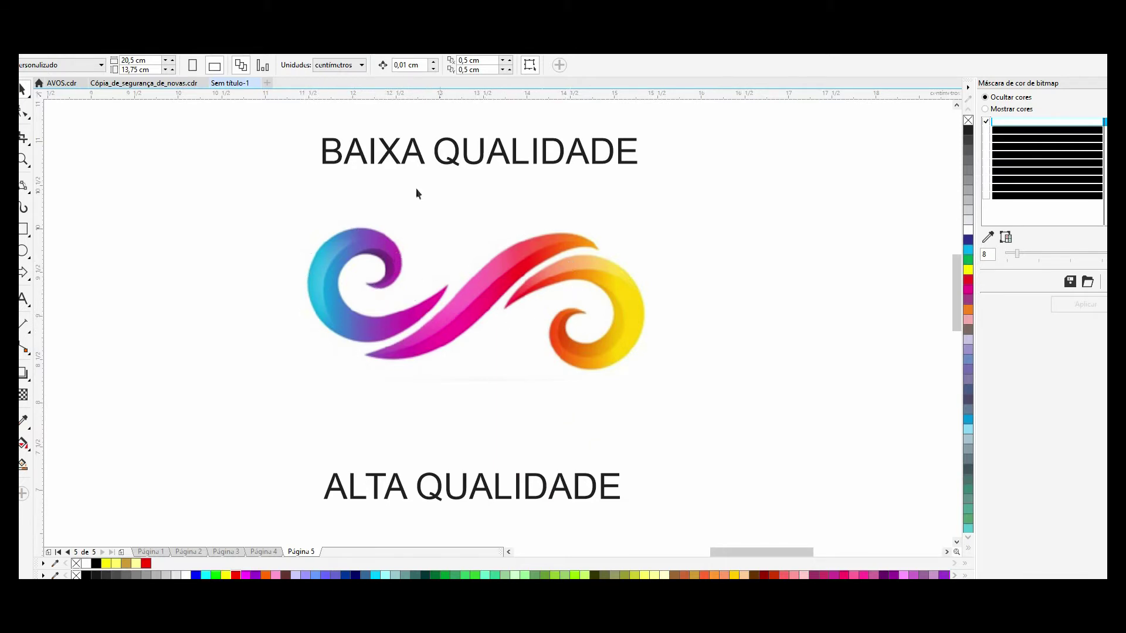
click(479, 309)
click(449, 68)
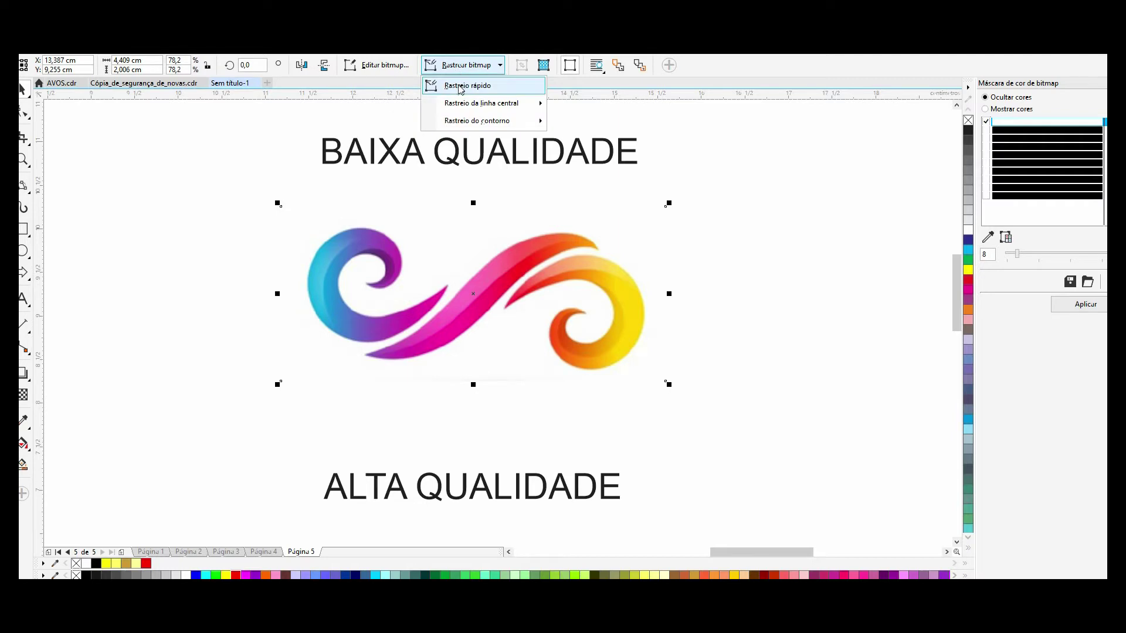
click(456, 83)
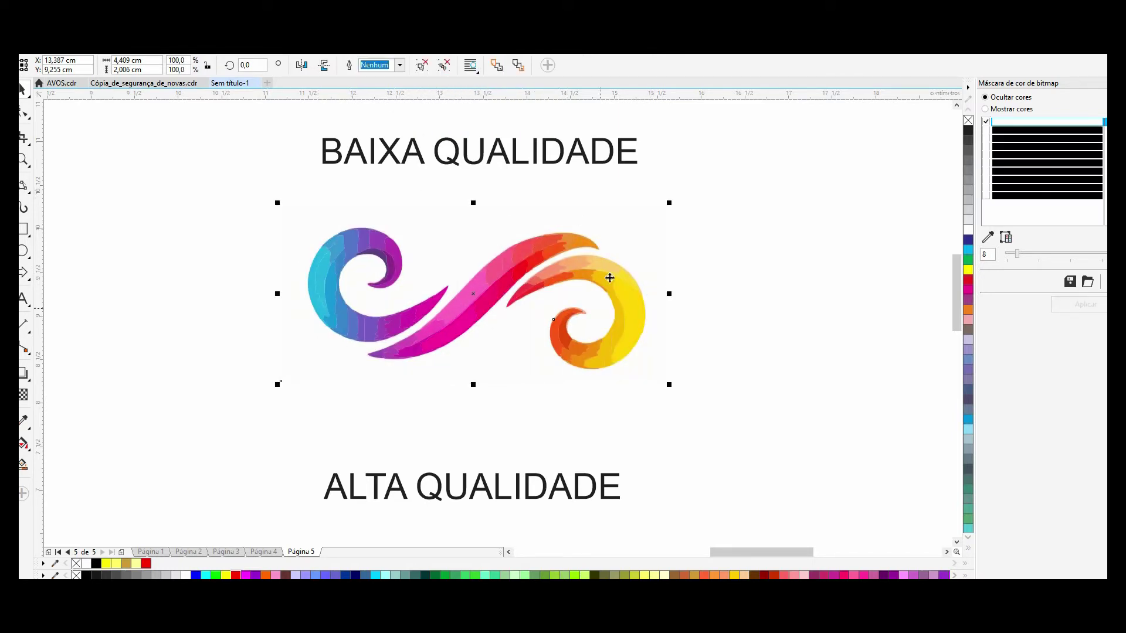
- Offset the swirl trace slightly, delete its white background and the original bitmap, and select the remaining traced pieces
click(231, 178)
drag(291, 223, 266, 223)
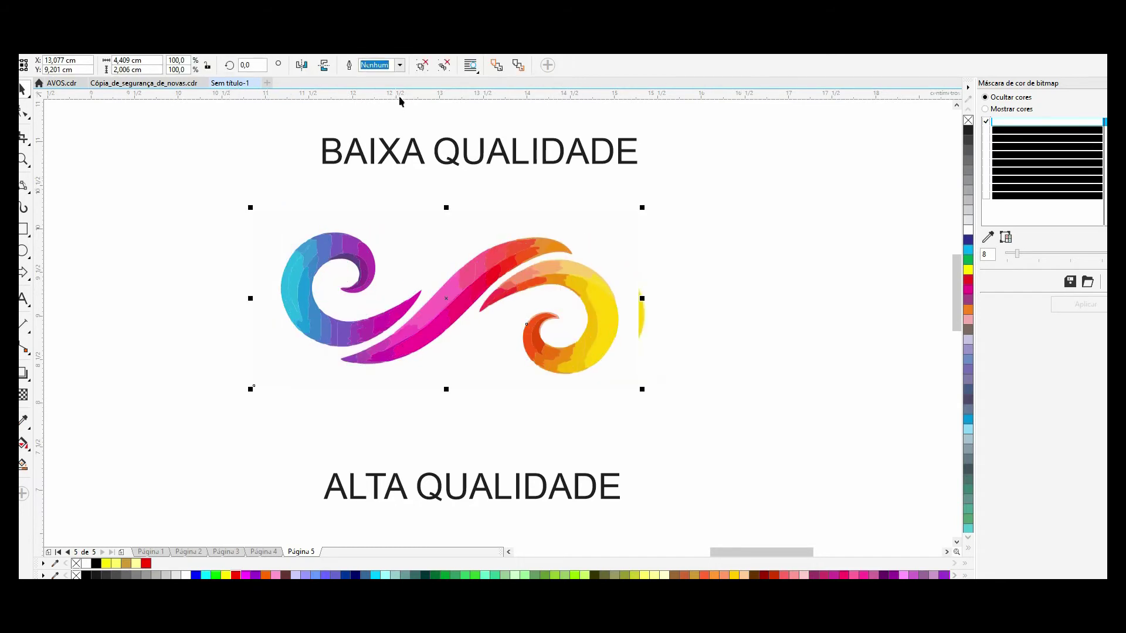
click(247, 157)
click(281, 235)
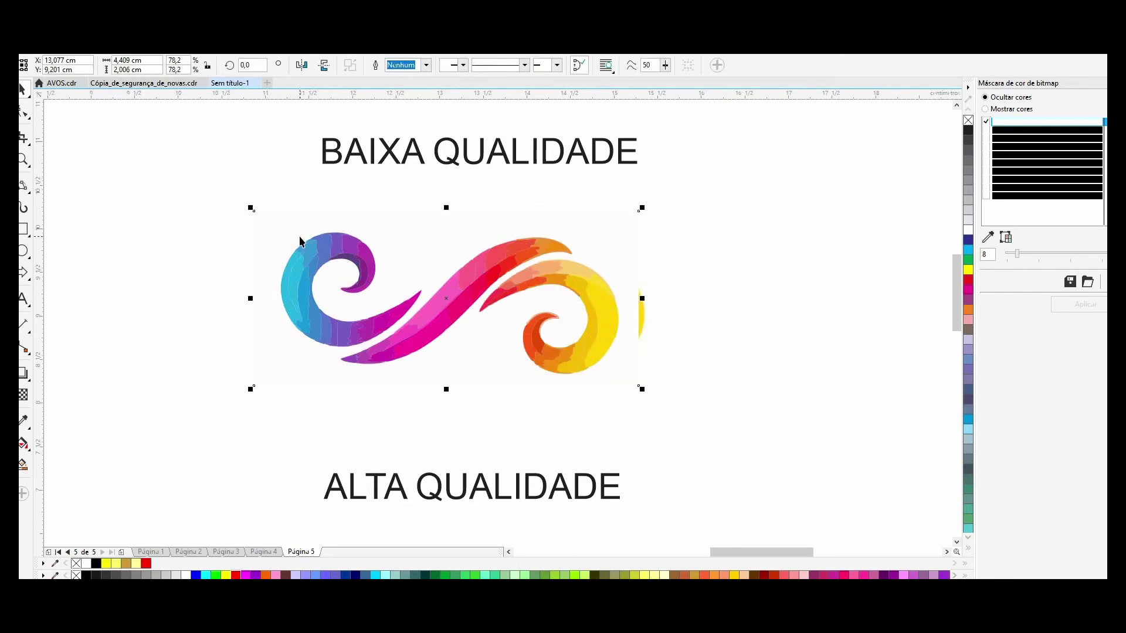
key(ctrl+z)
key(Escape)
click(420, 230)
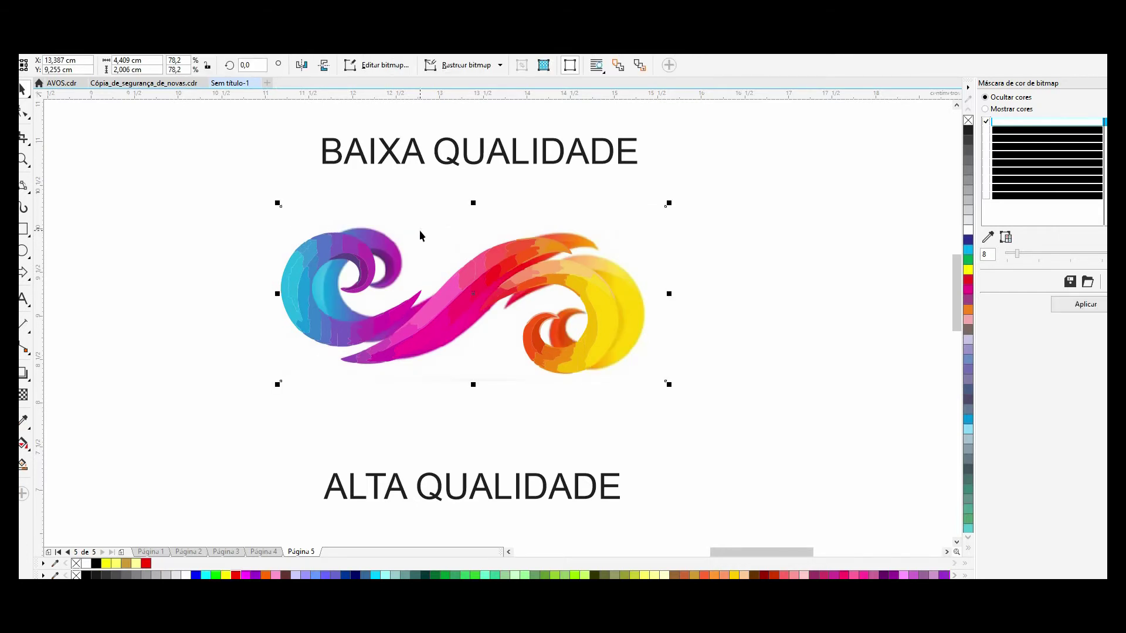
key(Escape)
drag(230, 205, 650, 392)
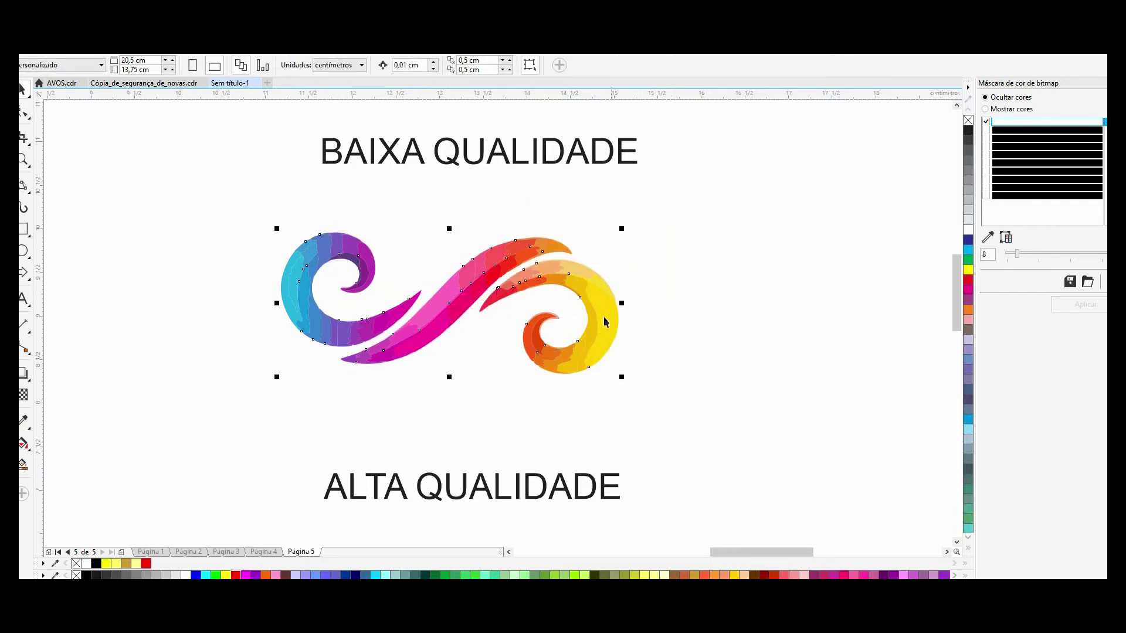
- Examine the swirl trace's curl edges and colour bands at high magnification
key(z)
drag(488, 290, 573, 362)
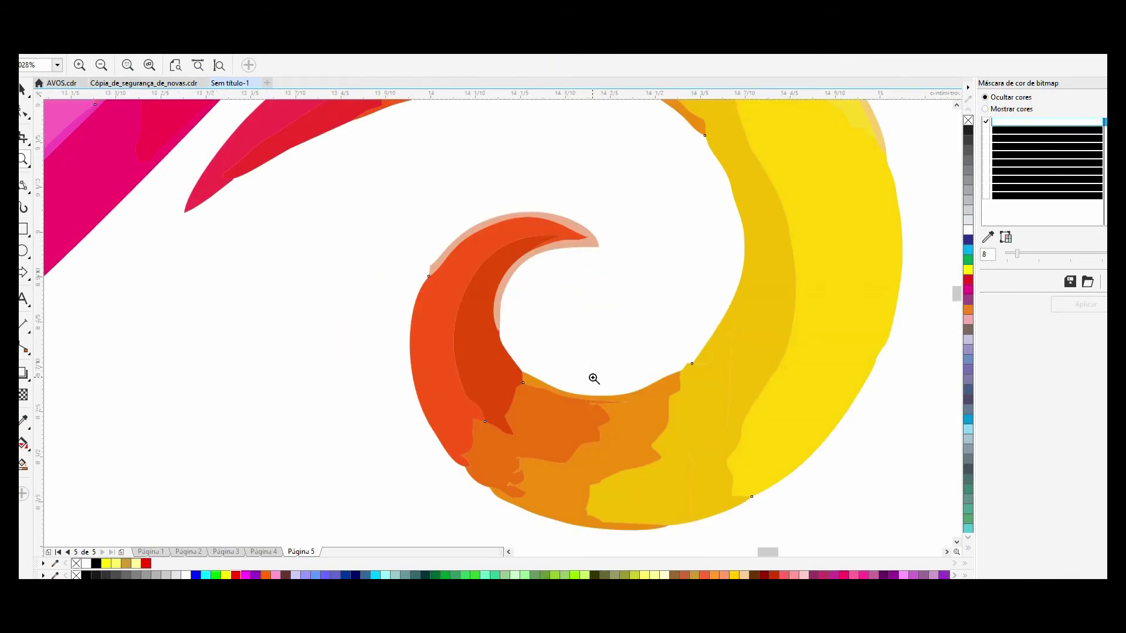
scroll(585, 367, down, 5)
drag(572, 278, 588, 293)
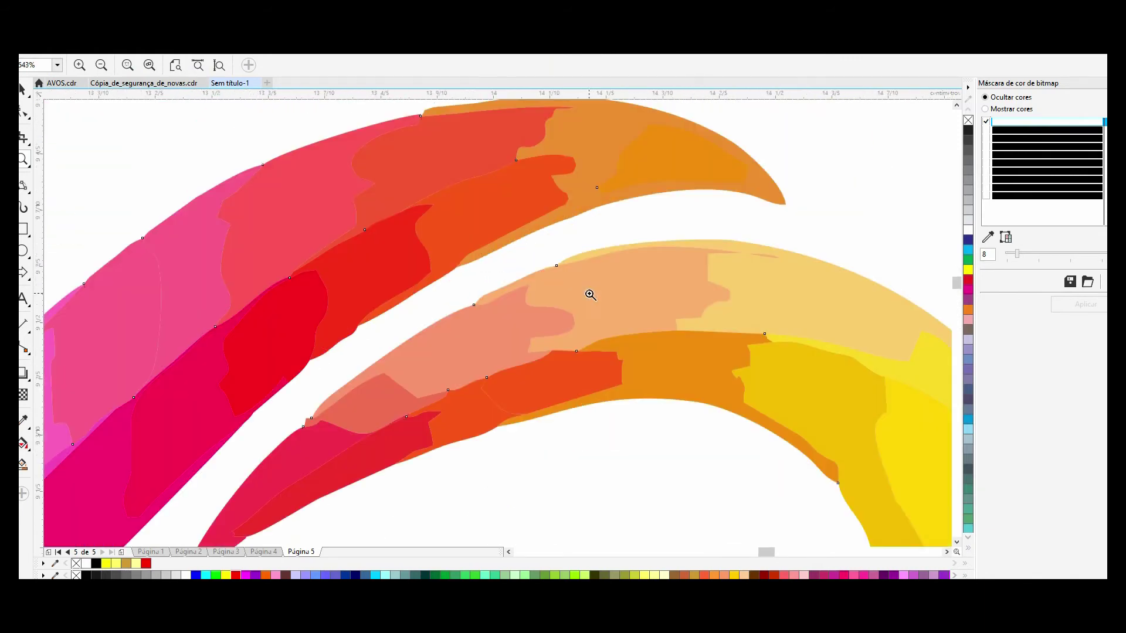
scroll(588, 294, down, 4)
drag(150, 242, 330, 404)
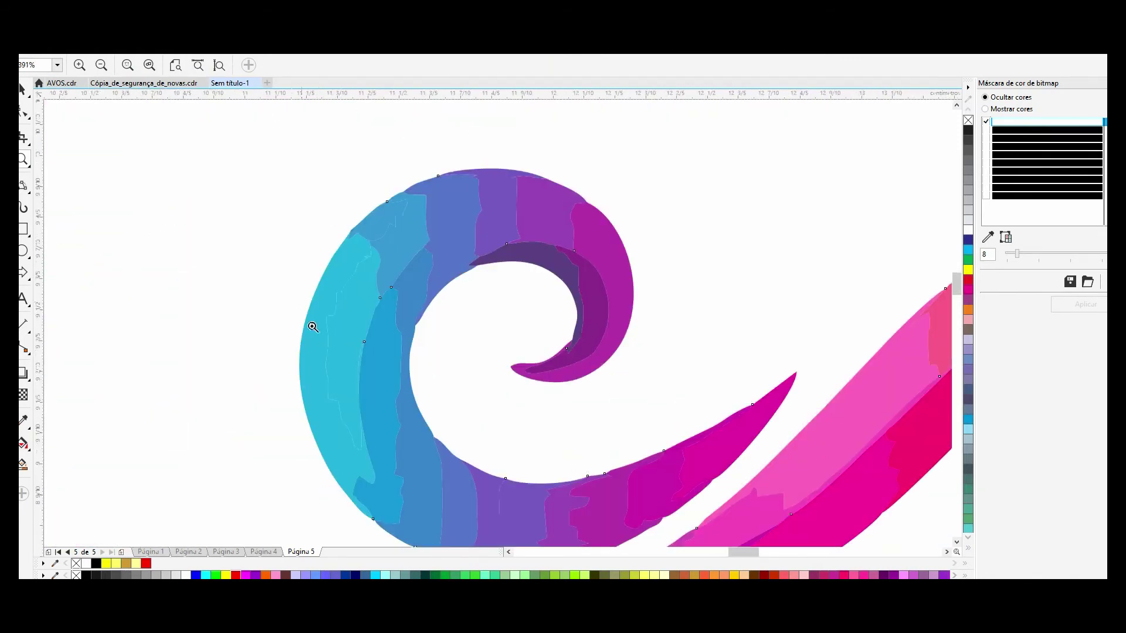
scroll(349, 335, down, 4)
scroll(454, 399, up, 3)
- Select all the traced swirl pieces and try to combine them into a single yellow shape
key(space)
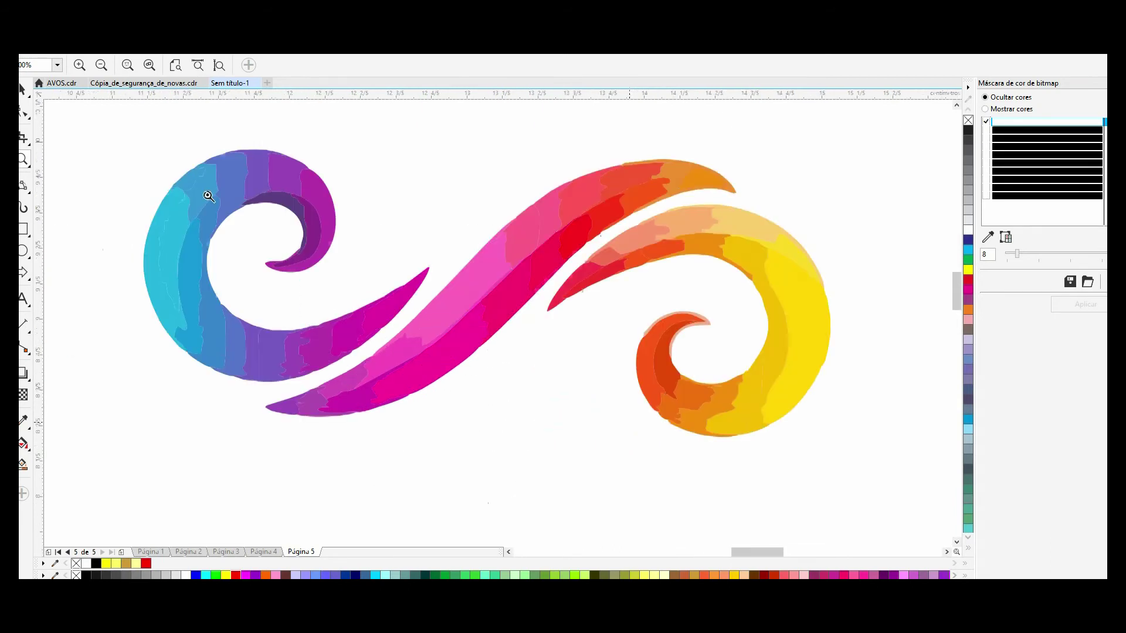
scroll(295, 215, down, 2)
drag(154, 151, 631, 356)
key(Delete)
click(415, 268)
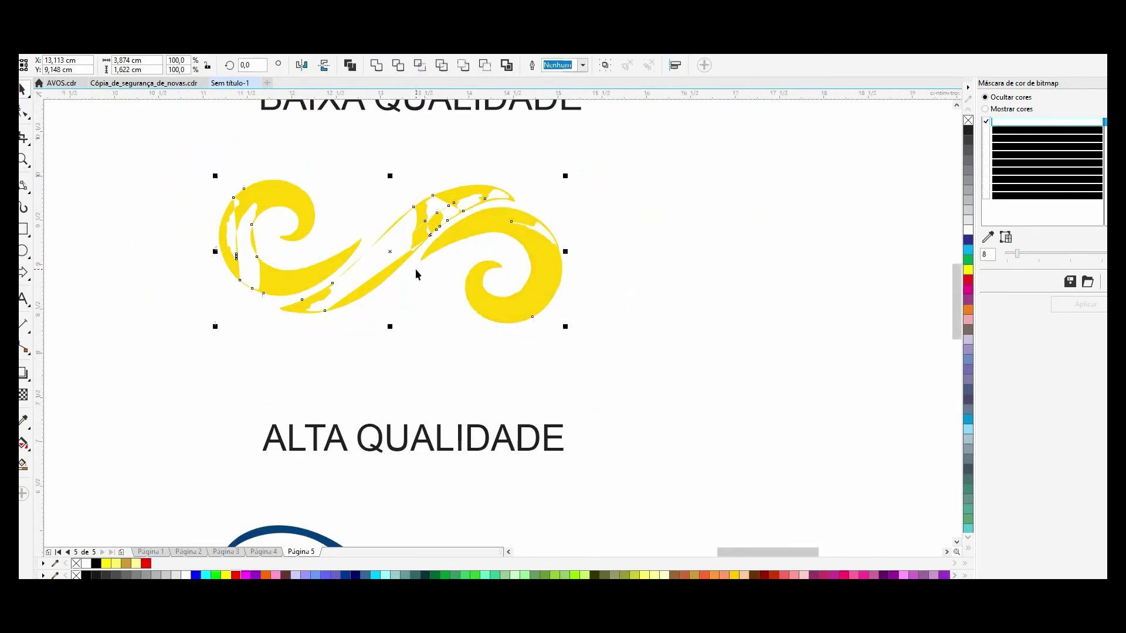
key(F10)
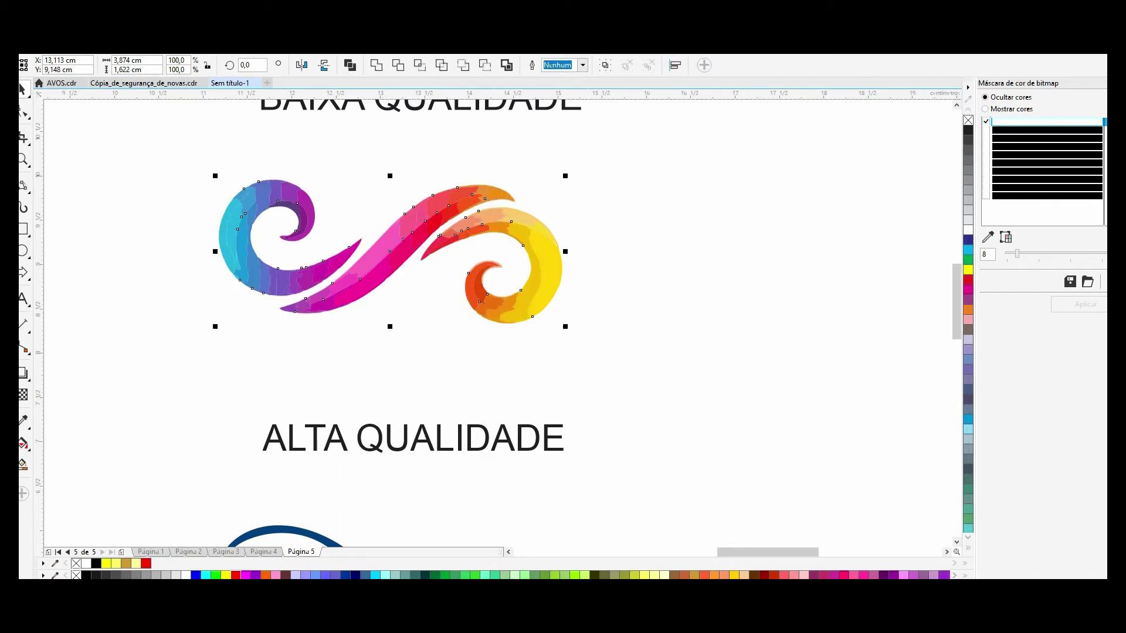
- Convert the selected multicoloured swirl pieces to a bitmap
key(alt+b)
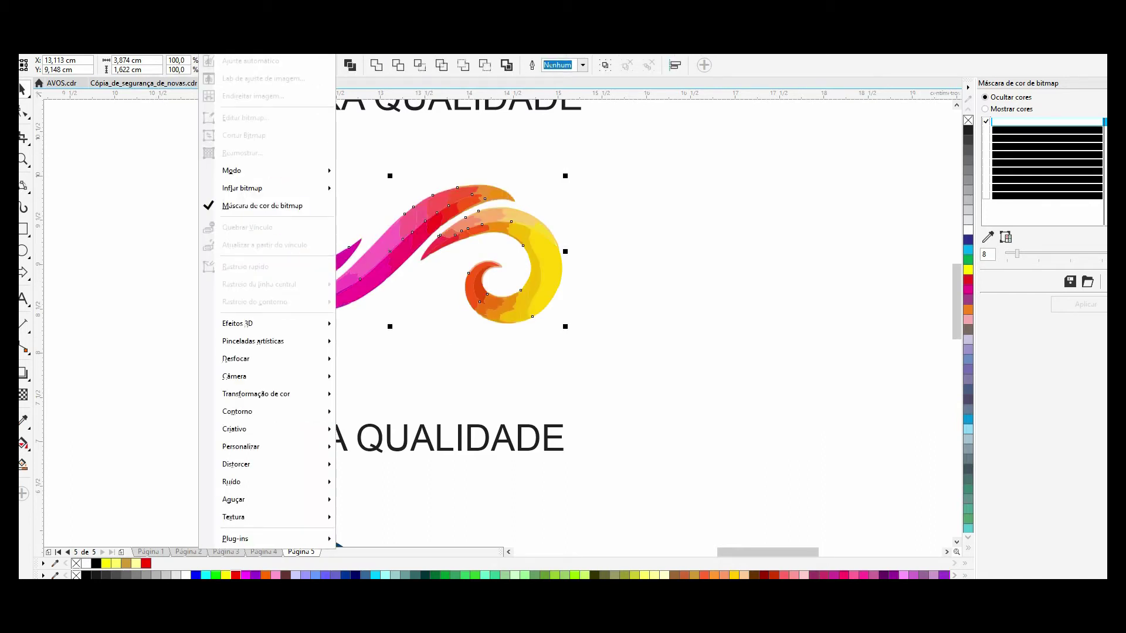
click(253, 39)
click(542, 372)
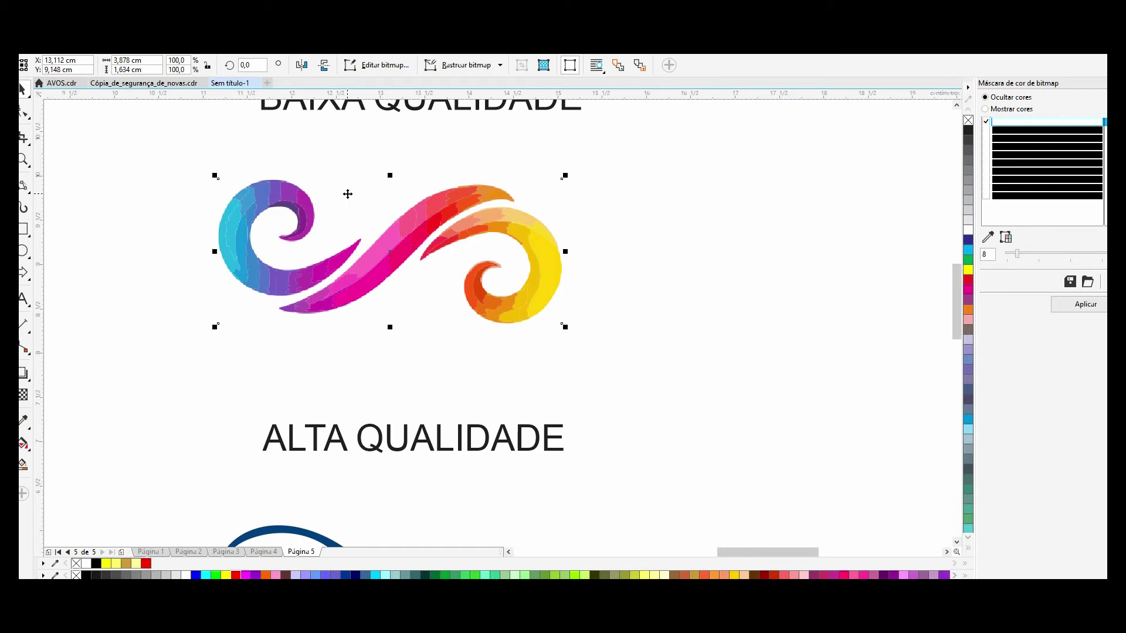
- Turn the swirl bitmap black by setting brightness to -94, contrast to -97 and intensity to -93
key(ctrl+b)
click(523, 298)
click(522, 278)
click(522, 317)
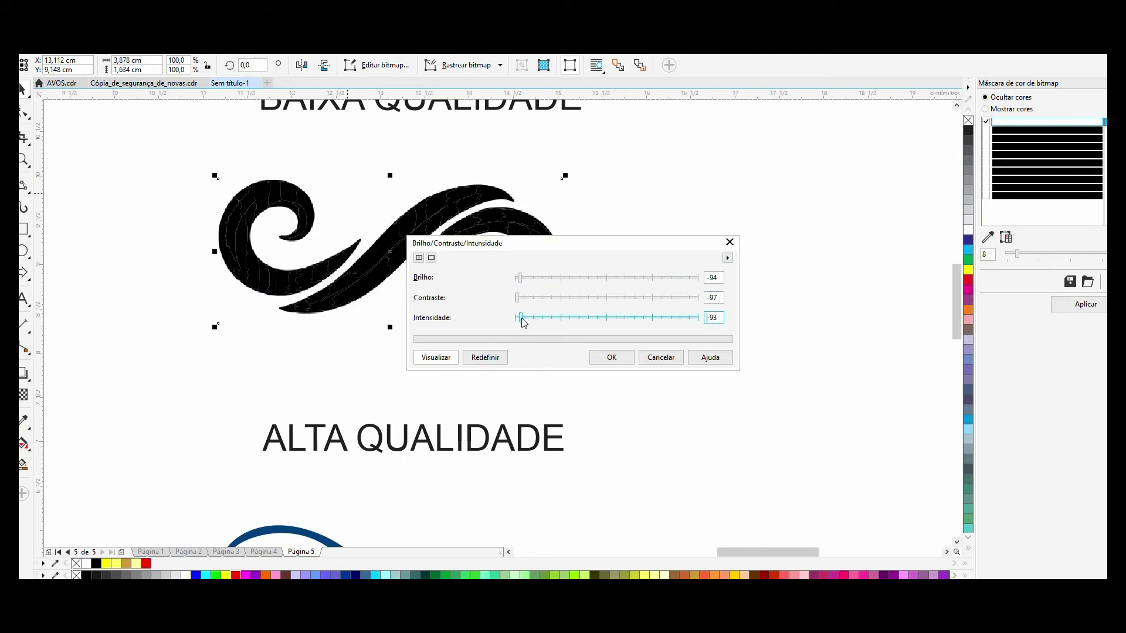
click(606, 362)
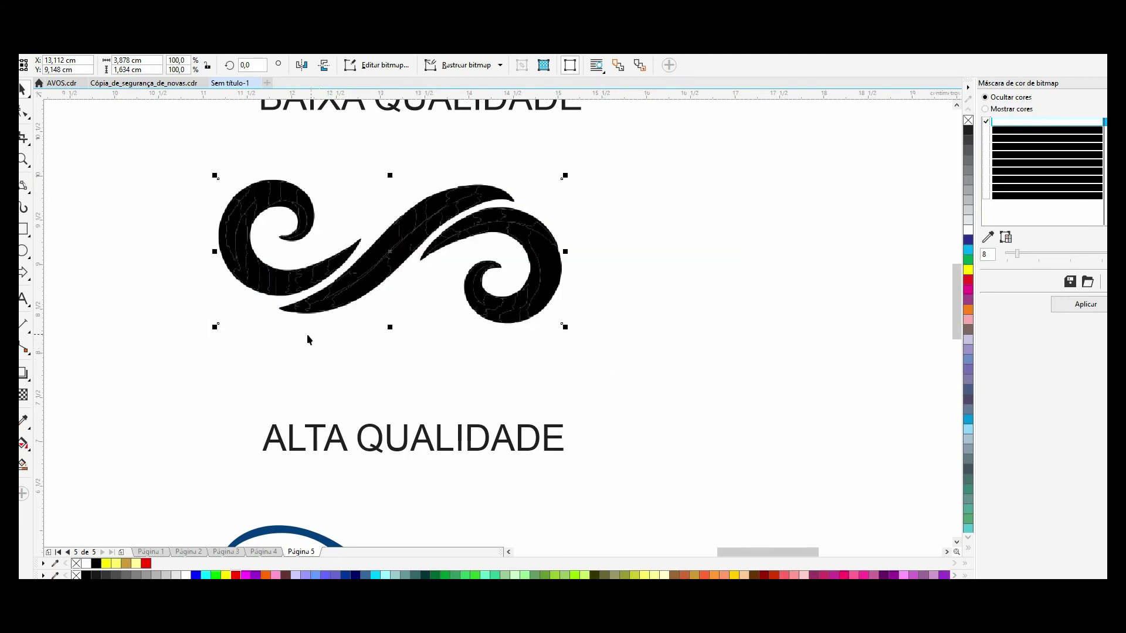
drag(402, 307, 517, 333)
key(ctrl+z)
- Quick Trace the blackened swirl bitmap, move the trace off it, and delete the bitmap
click(456, 66)
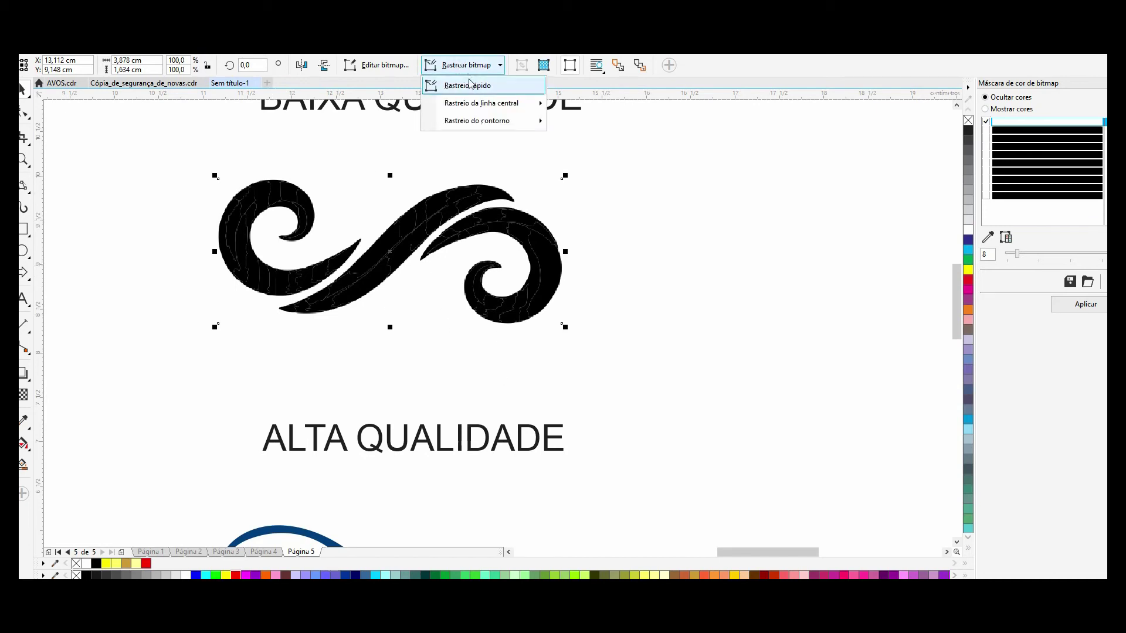
click(468, 87)
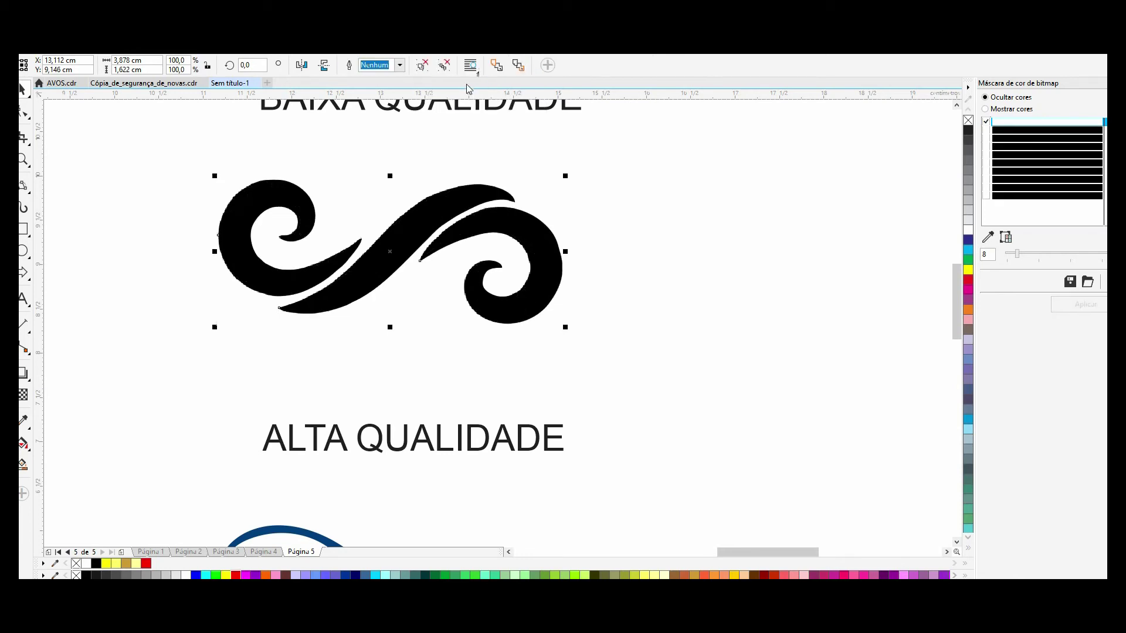
drag(386, 305, 402, 378)
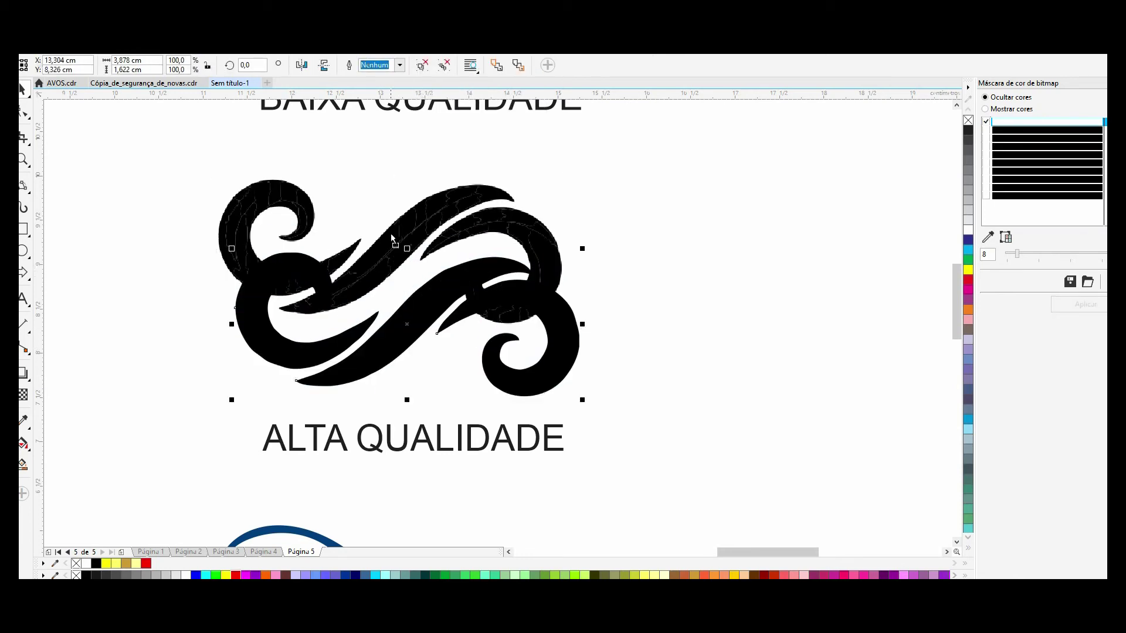
click(395, 240)
key(Delete)
- Move the black swirl trace back under its BAIXA QUALIDADE heading
mouse_move(407, 306)
mouse_down()
mouse_move(395, 265)
mouse_move(492, 269)
mouse_move(591, 329)
mouse_move(620, 370)
mouse_move(633, 425)
mouse_up()
scroll(392, 261, down, 2)
key(space)
key(space)
key(space)
key(space)
key(ctrl+z)
key(ctrl+z)
key(ctrl+z)
key(ctrl+z)
key(ctrl+z)
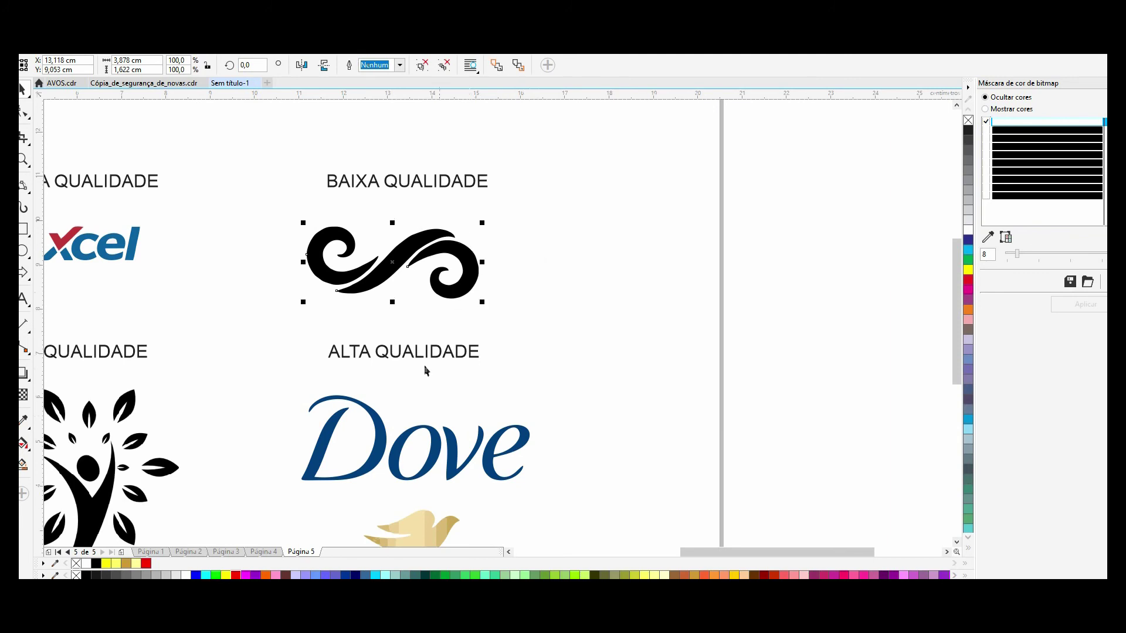
- Fill the swirl trace with bright green and apply a horizontal linear gradient fading to white across it
click(411, 575)
click(216, 575)
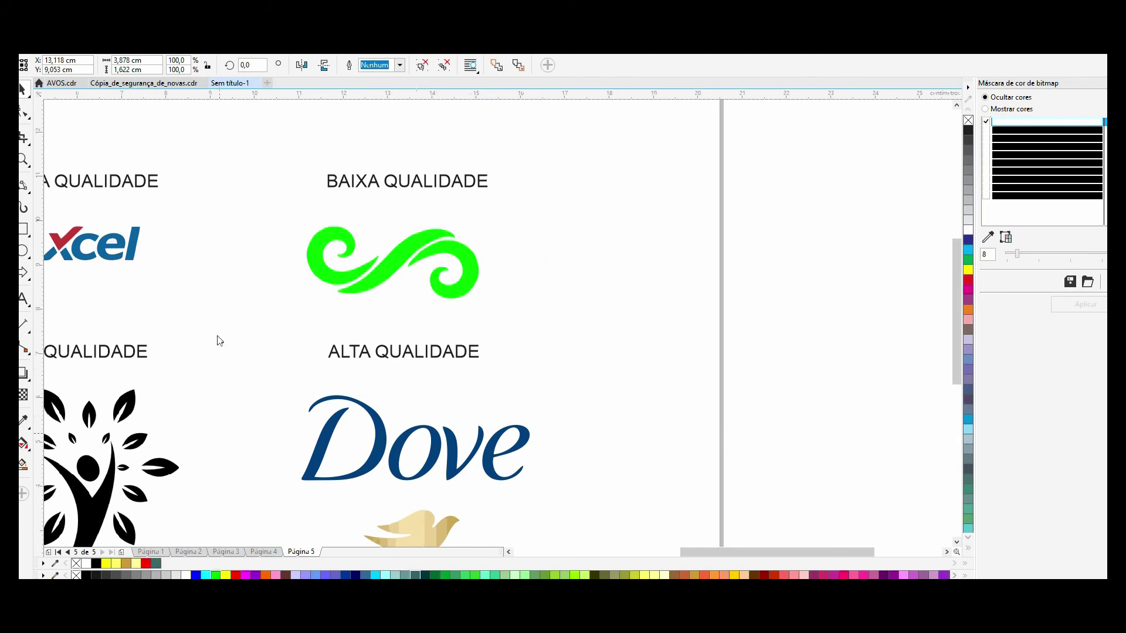
click(23, 395)
drag(275, 268, 585, 262)
click(586, 264)
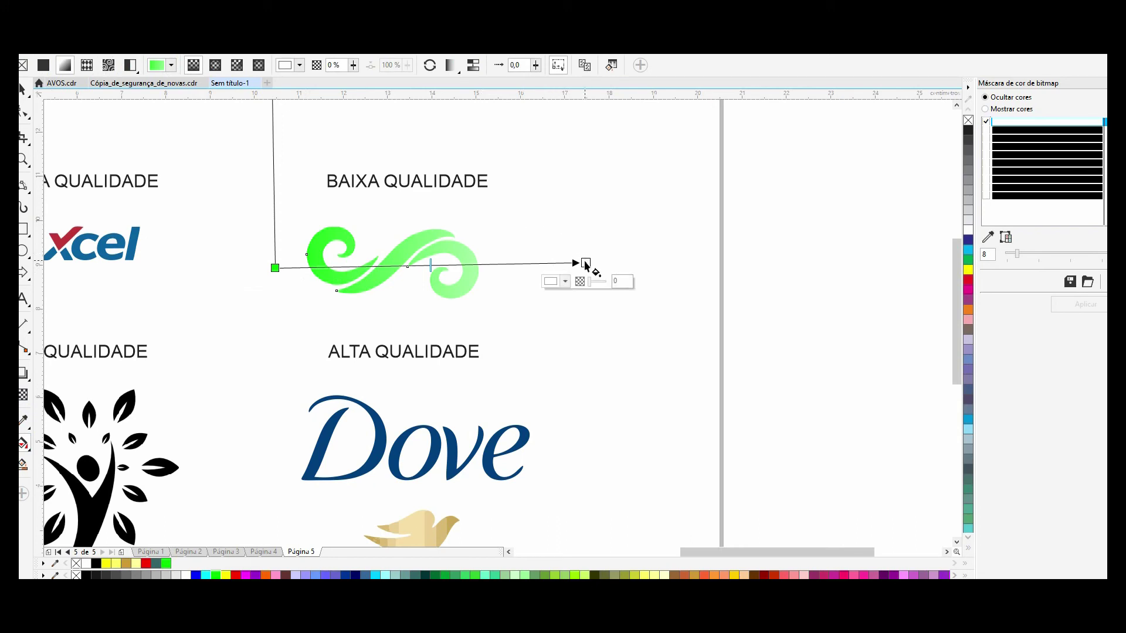
- Set the swirl gradient's end colour to a light yellow and angle the gradient diagonally upward across the shape
click(557, 282)
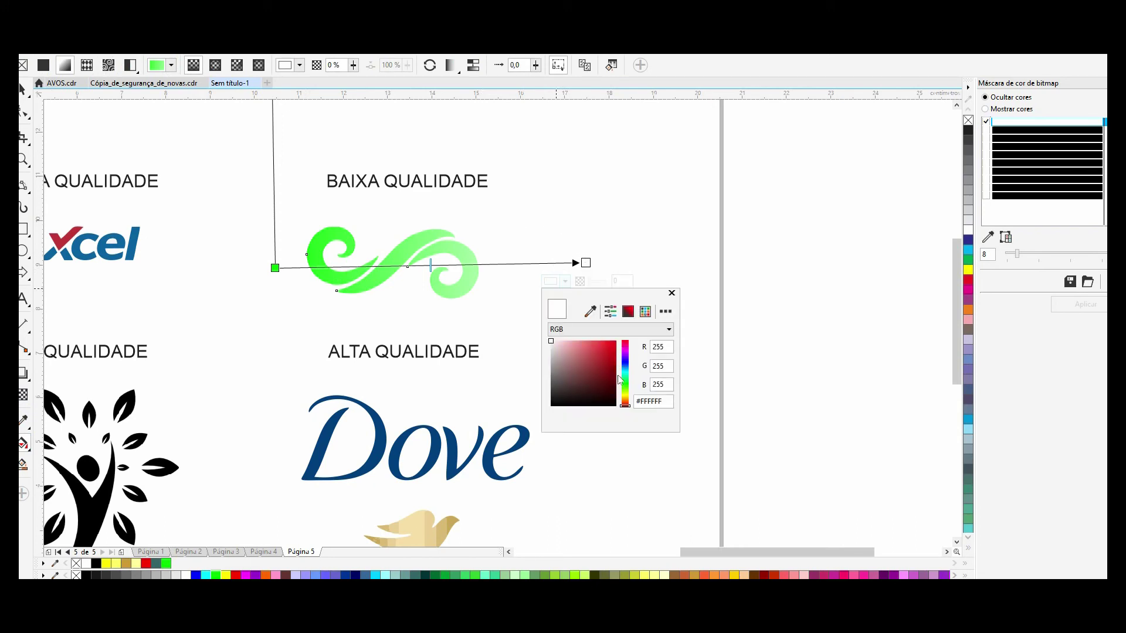
click(625, 398)
click(590, 341)
drag(586, 263, 501, 238)
drag(275, 268, 285, 299)
drag(501, 239, 473, 222)
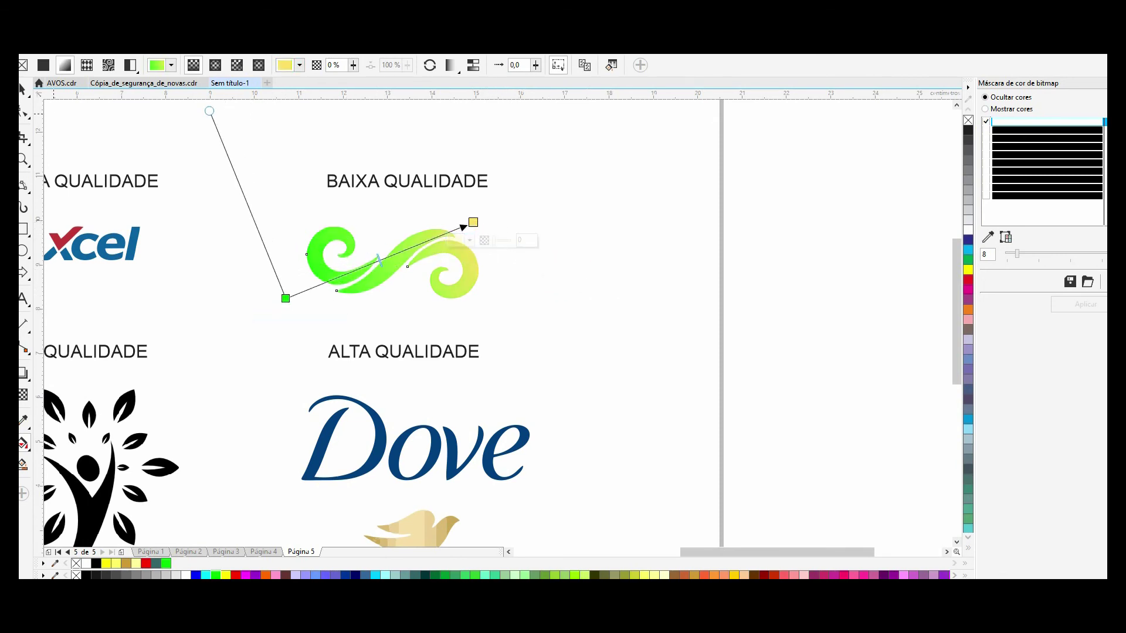
key(space)
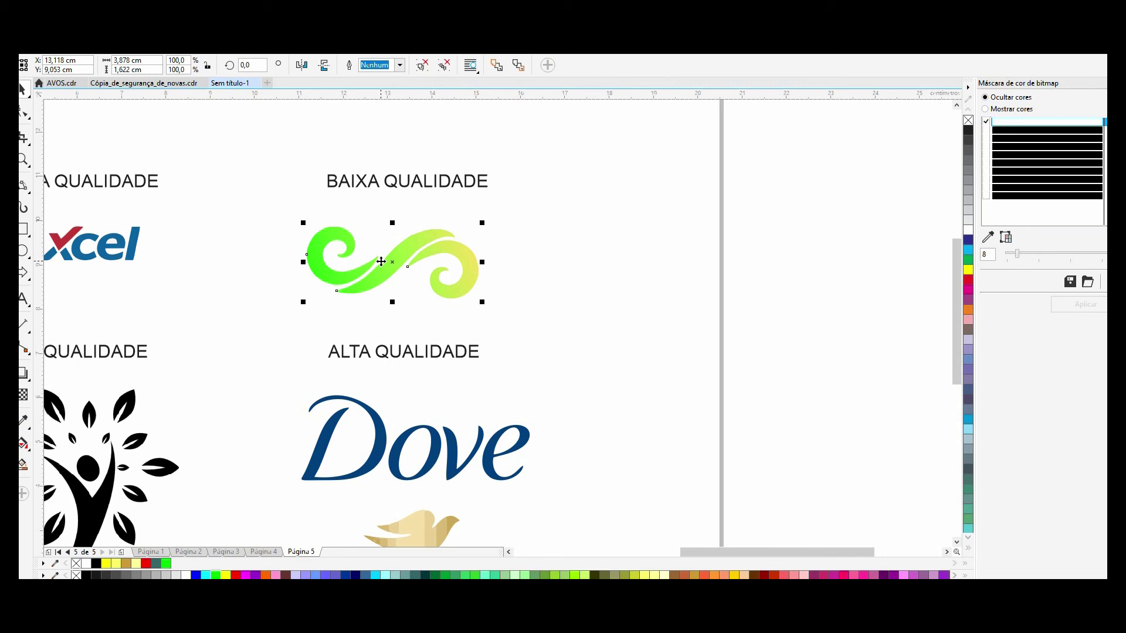
- Shift the gradient swirl slightly to centre it under its heading, and delete the original tree-figure bitmap beside its trace
drag(390, 263, 406, 264)
scroll(523, 319, down, 2)
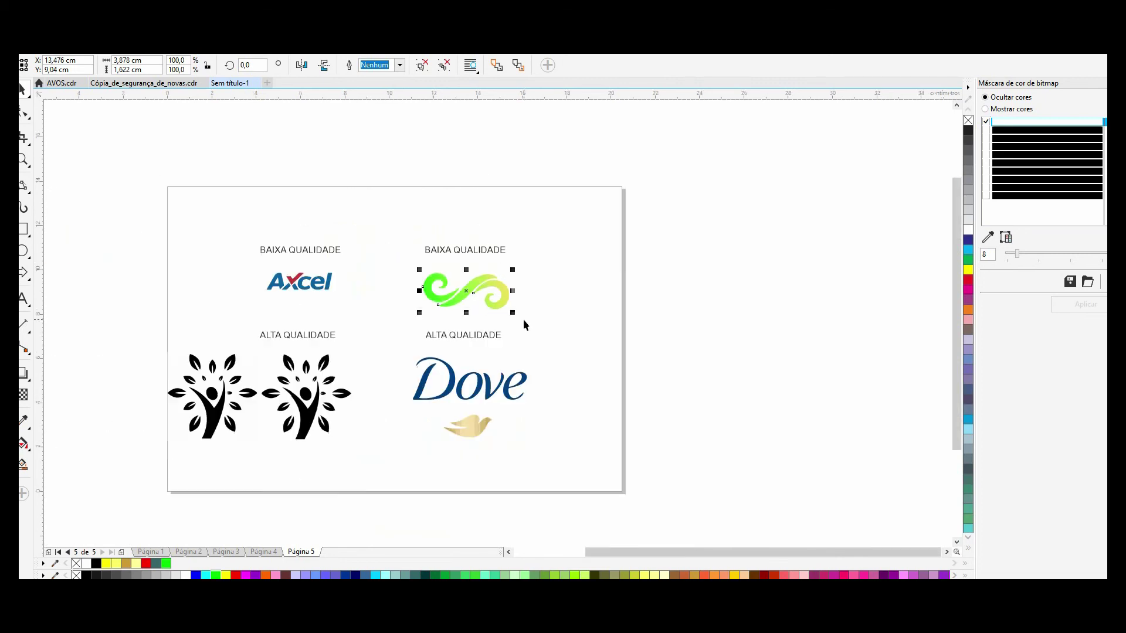
click(23, 159)
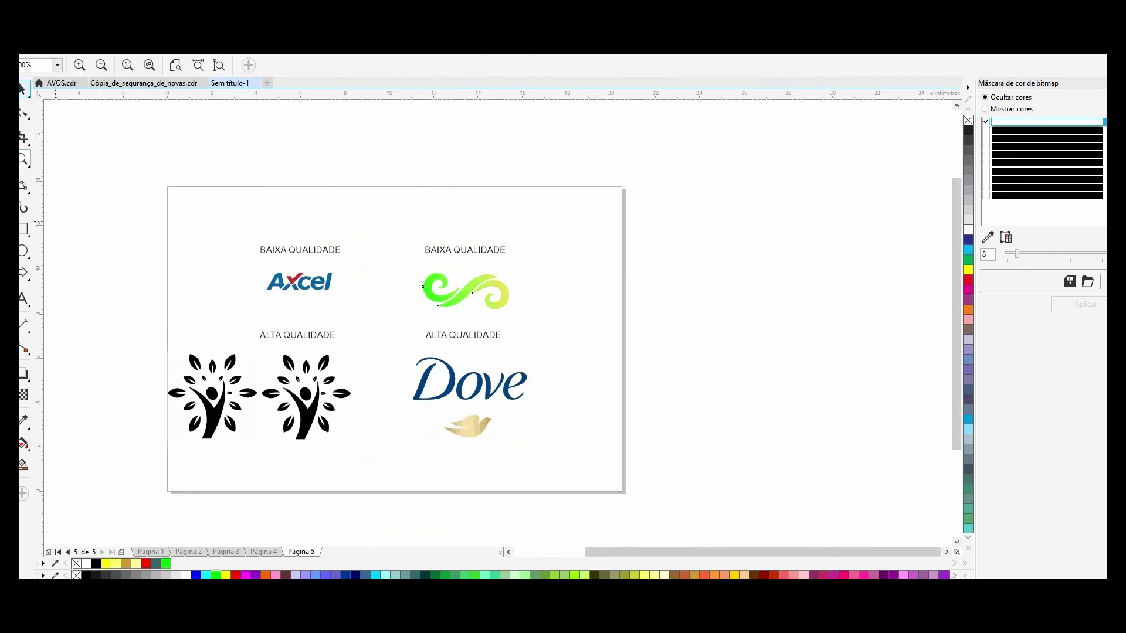
key(space)
click(220, 423)
key(Delete)
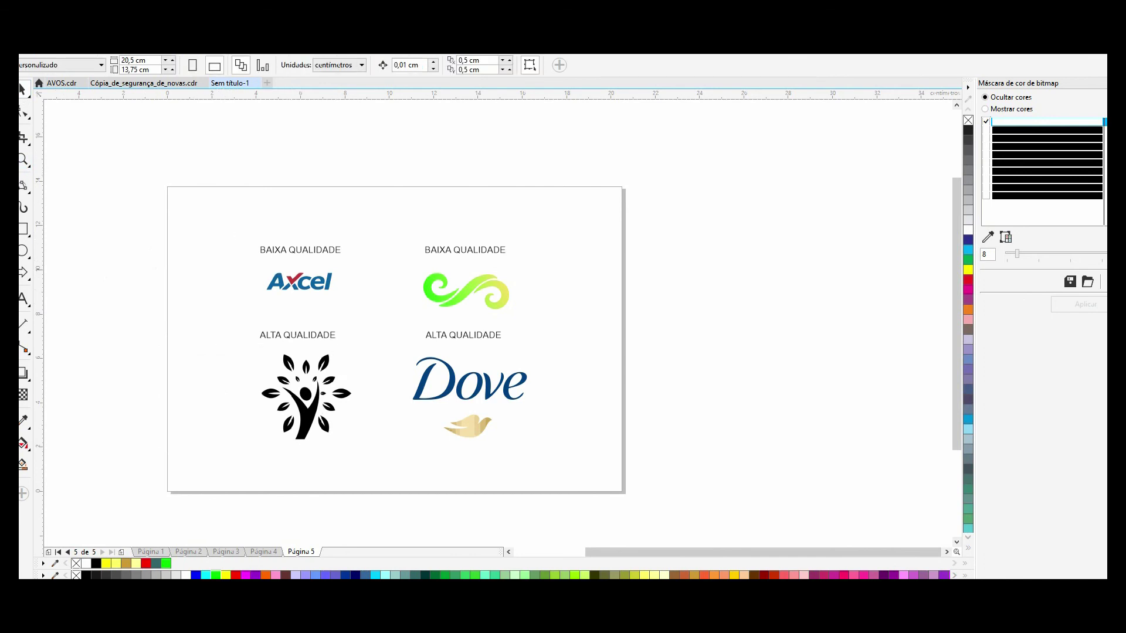
click(23, 159)
drag(199, 211, 546, 455)
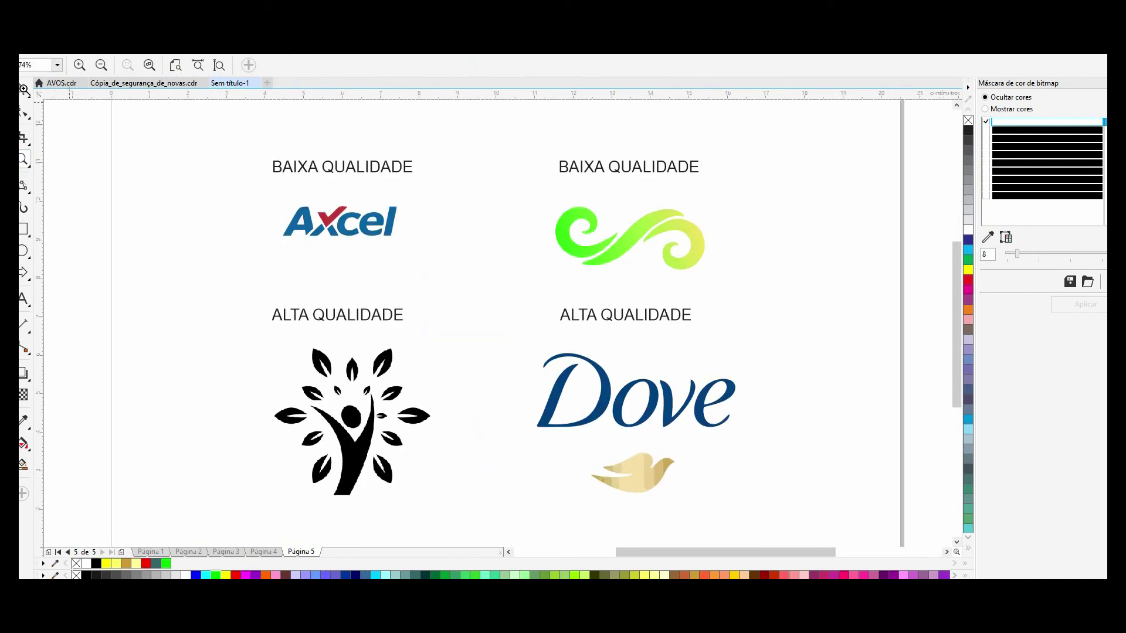